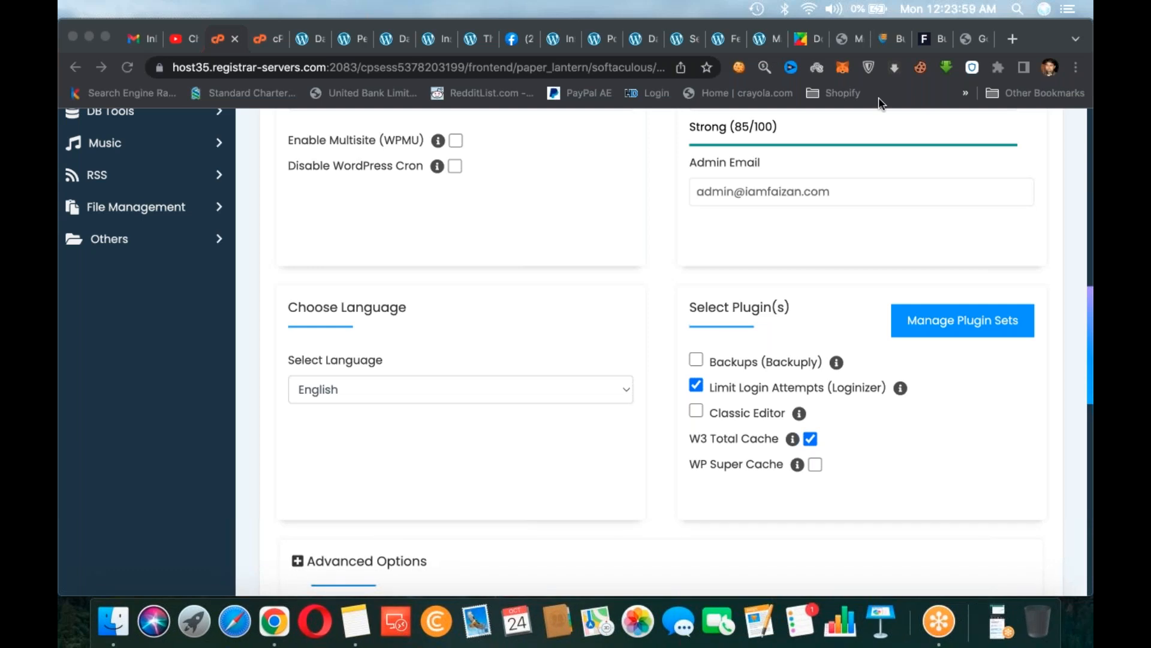
- Review the gaming website course notes and the yearly hosting plans on uphost.io
left_click(348, 639)
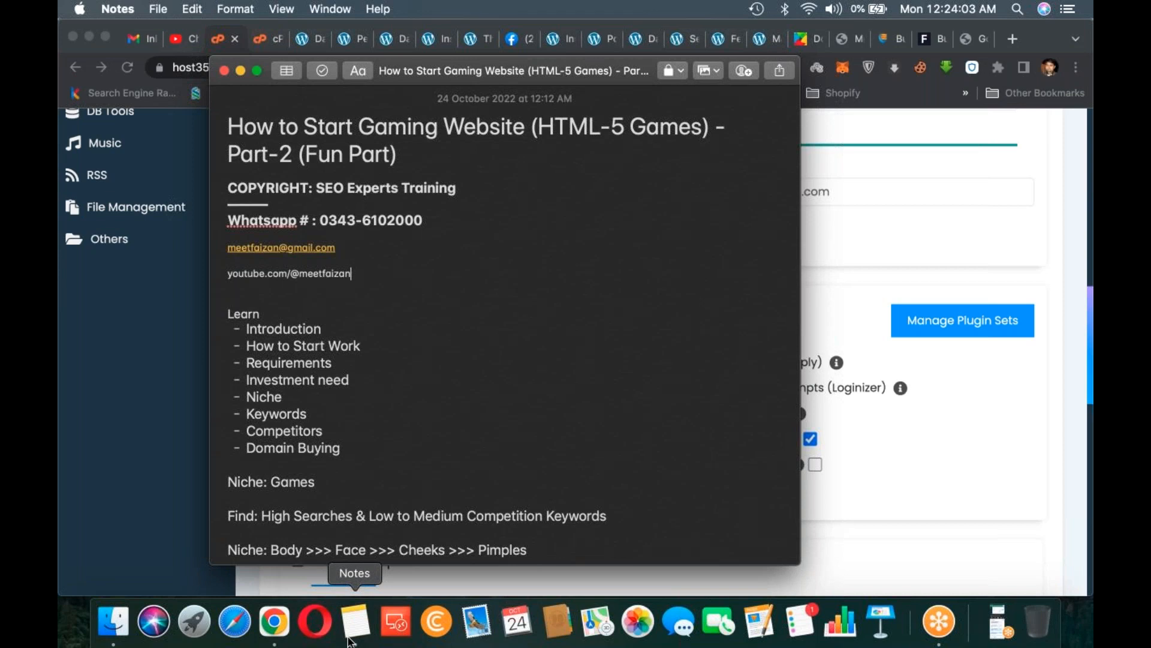
left_click(883, 40)
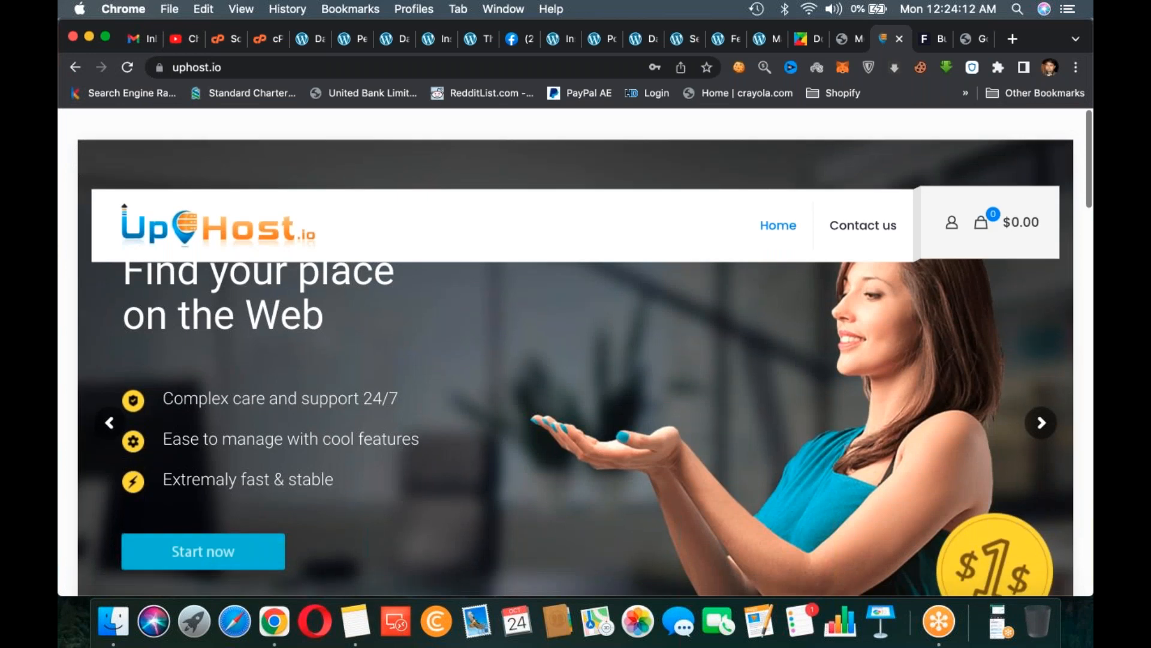
scroll(576, 376, "down", 5)
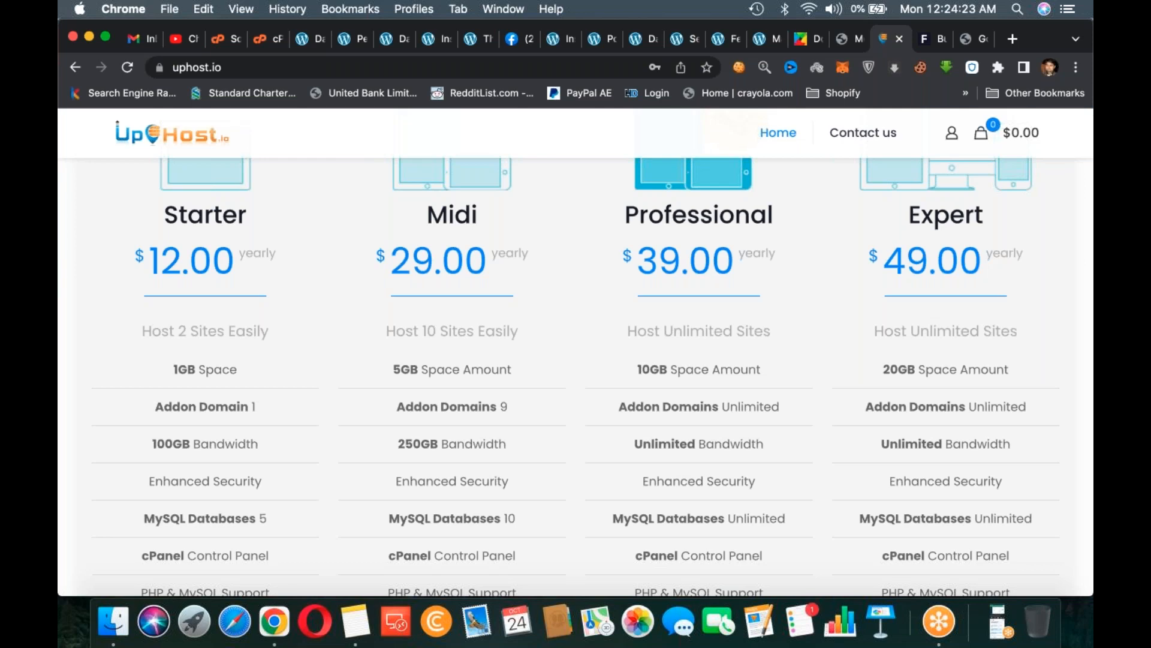
- Close the Flippa website listings tab and the last browser tab beside it
left_click(931, 43)
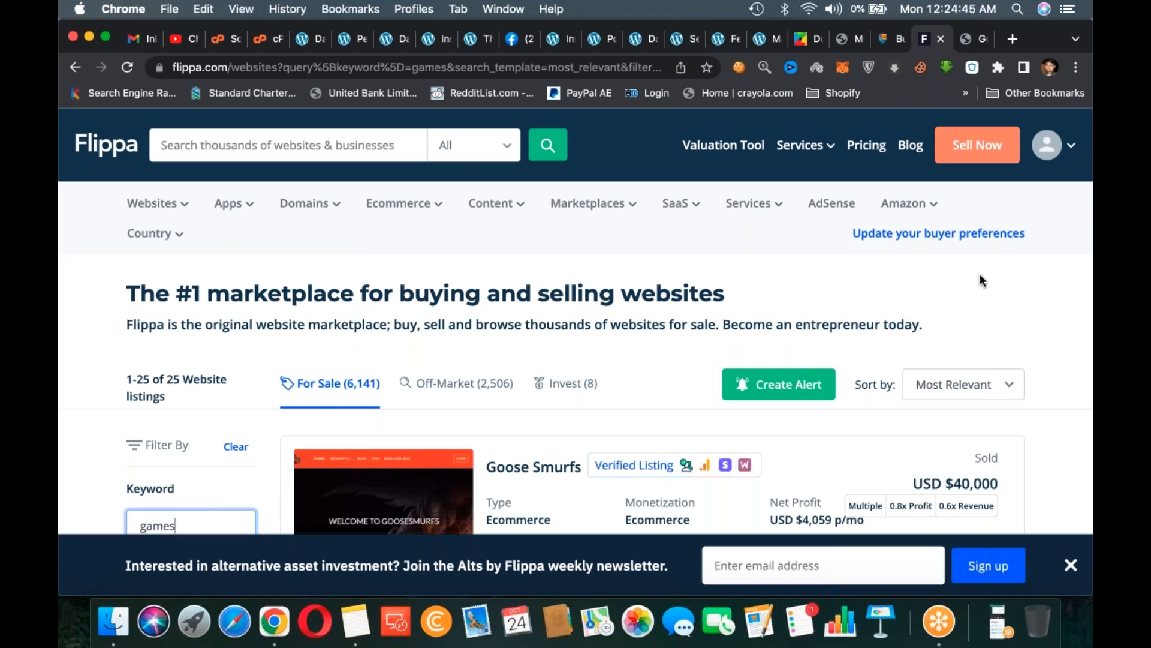
left_click(942, 39)
left_click(942, 40)
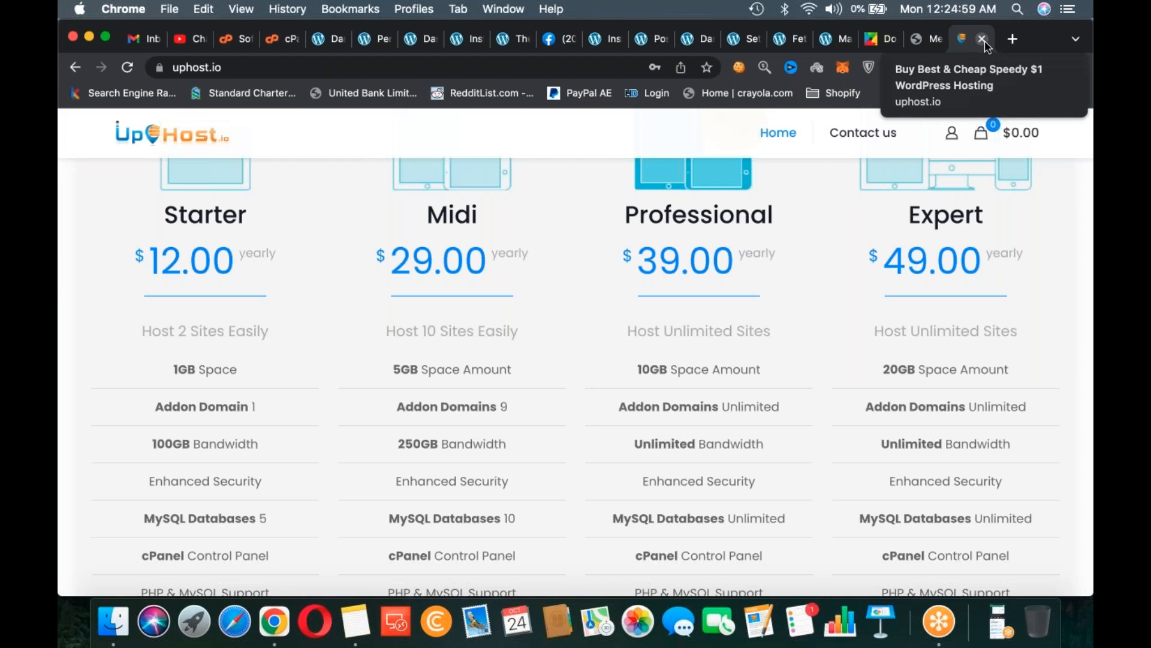
- Return to the Softaculous WordPress installer page and go from it to the cPanel home page
left_click(224, 43)
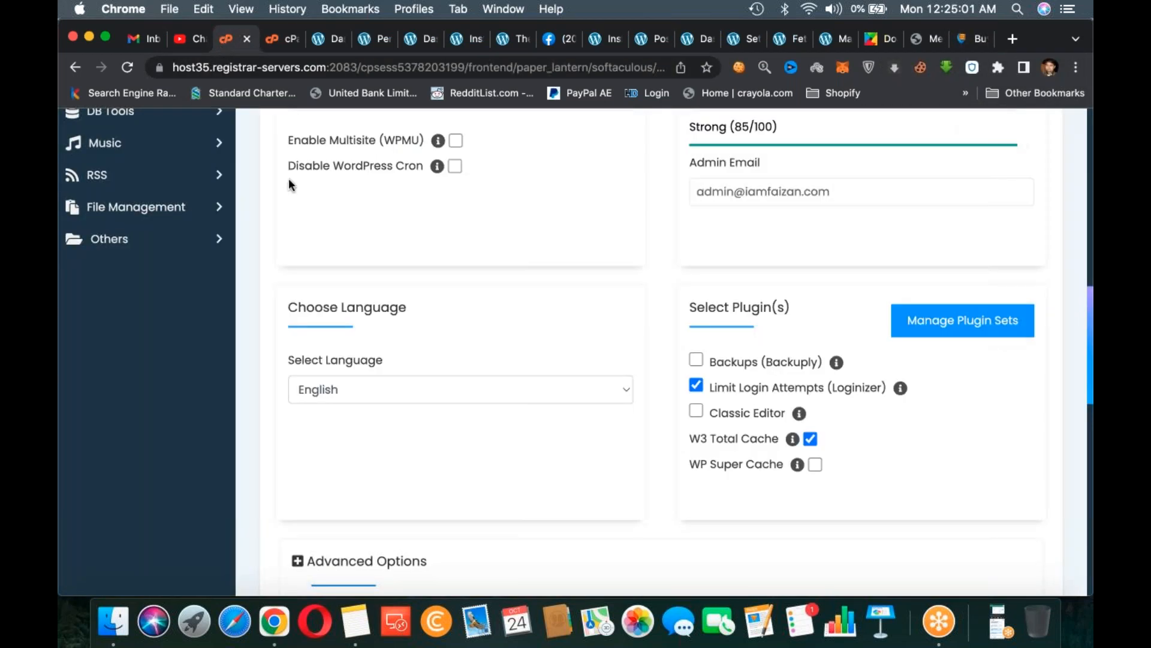
left_click(272, 41)
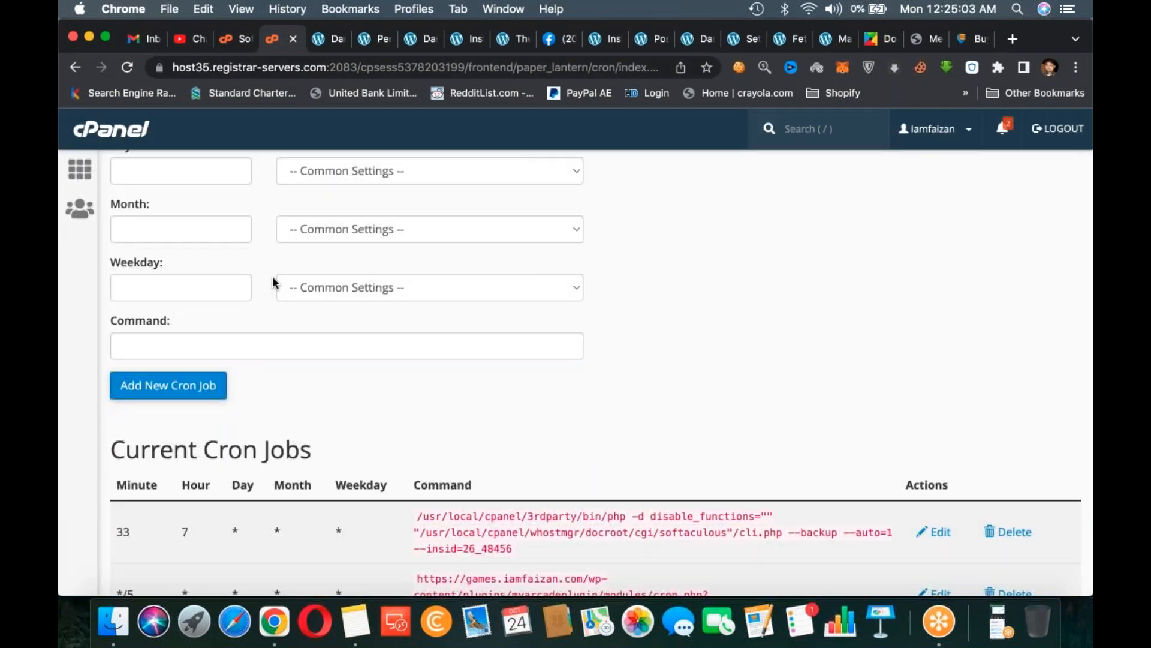
scroll(272, 276, "up", 2)
scroll(272, 276, "up", 8)
left_click(231, 41)
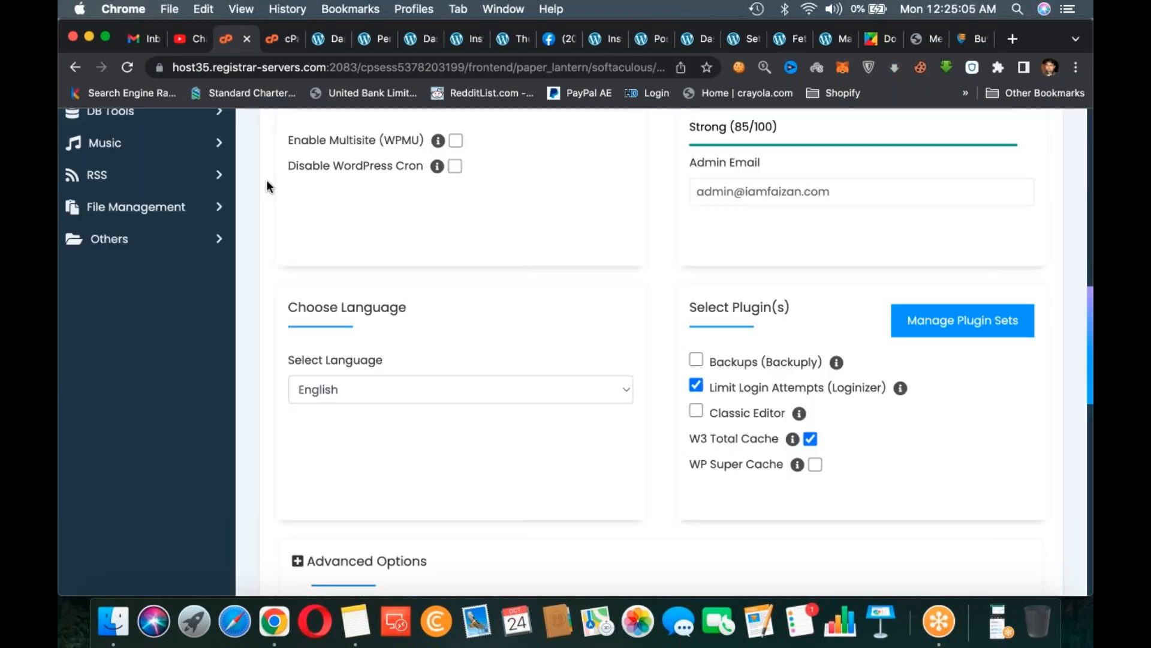
scroll(268, 180, "up", 15)
scroll(714, 180, "down", 2)
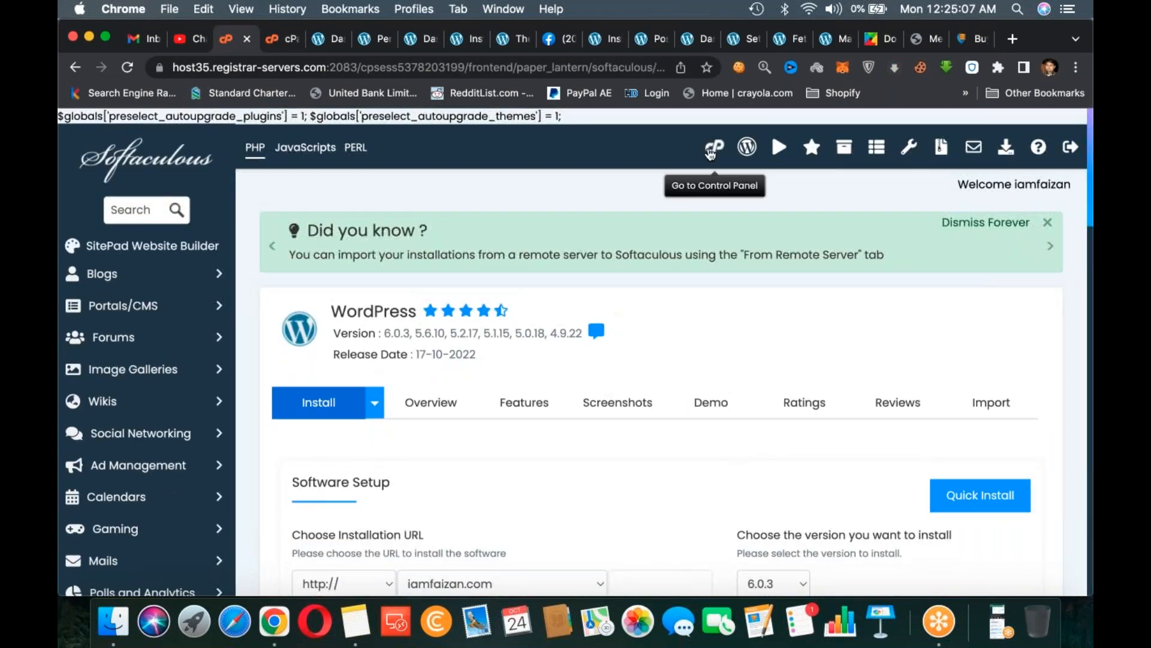
left_click(714, 148)
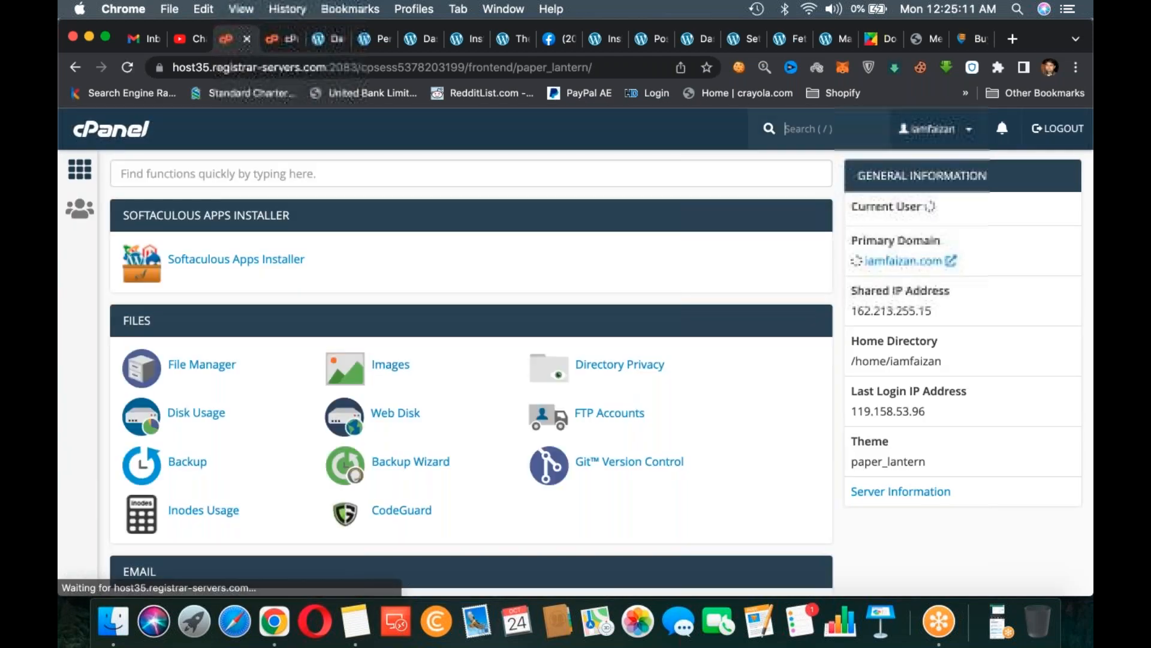
- Open the WordPress installation form from the top scripts in the Softaculous Apps Installer
left_click(220, 261)
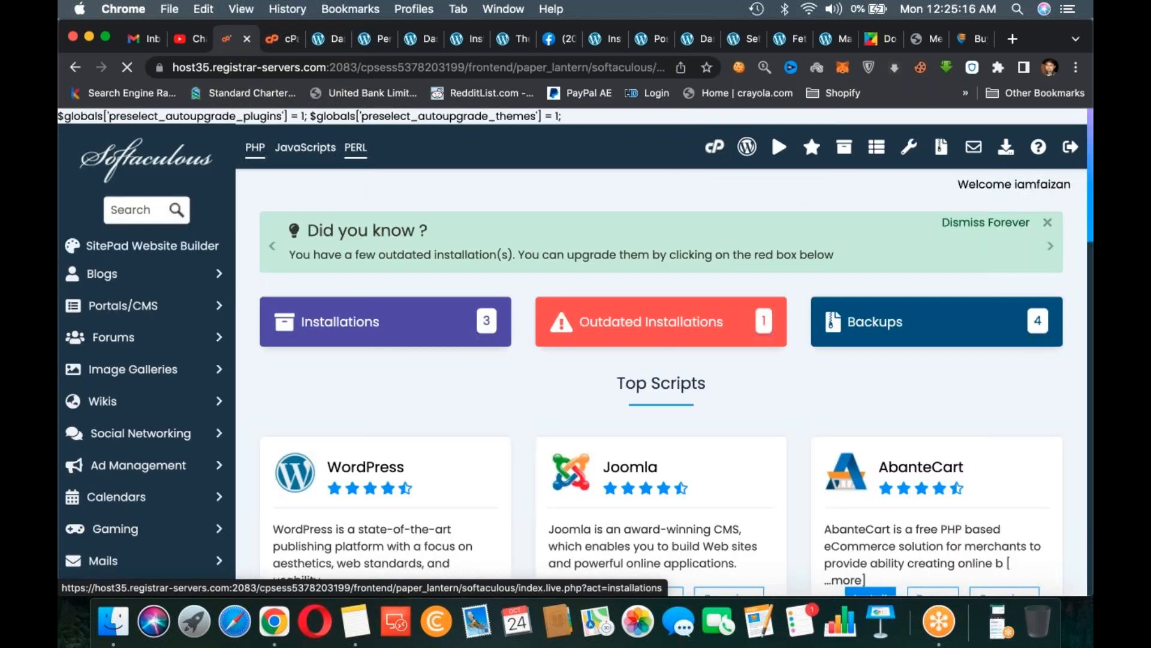
scroll(325, 526, "down", 2)
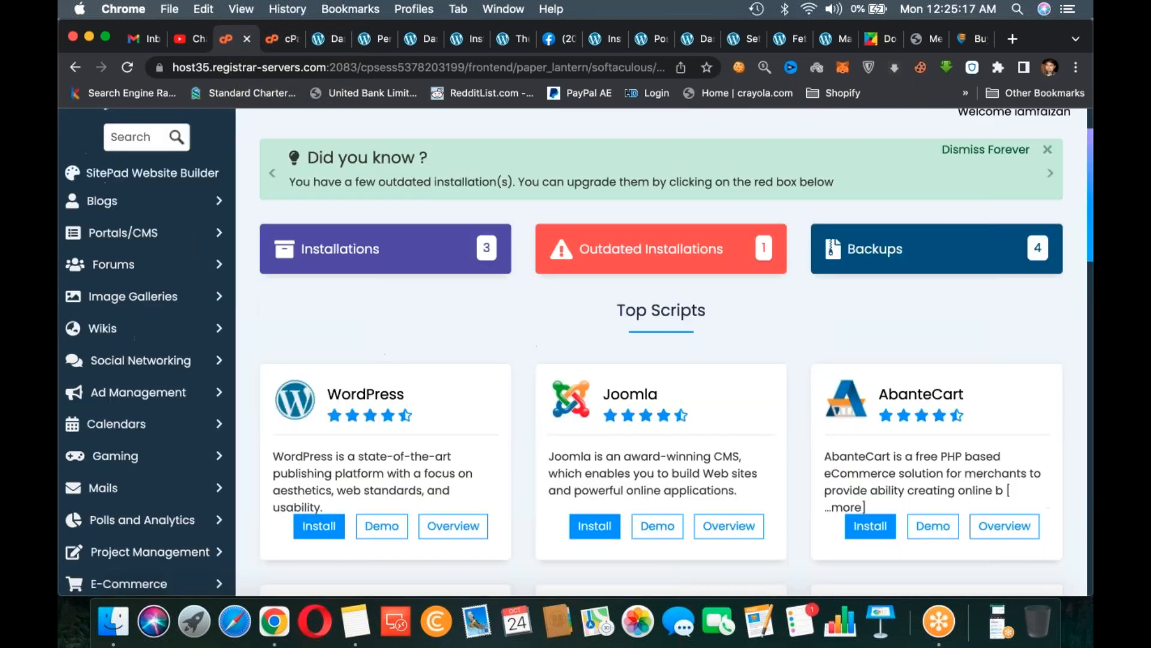
left_click(321, 527)
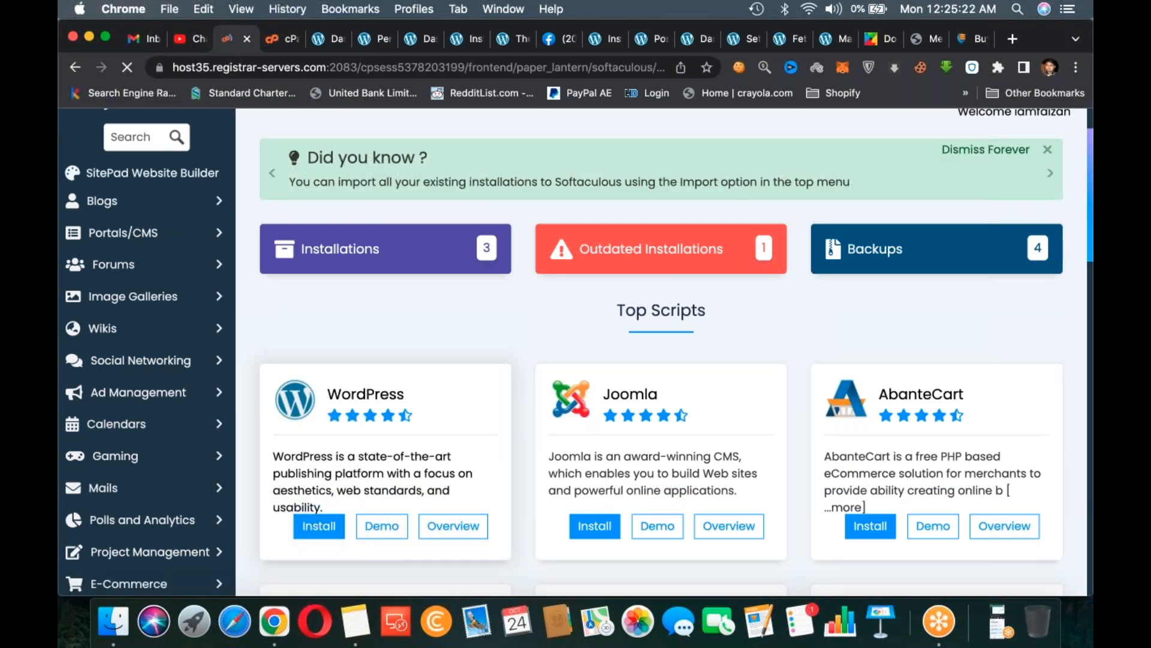
- Examine the WordPress installation form, including the installation URL, site settings, admin account, language, plugins and themes
scroll(429, 404, "down", 3)
scroll(431, 212, "down", 3)
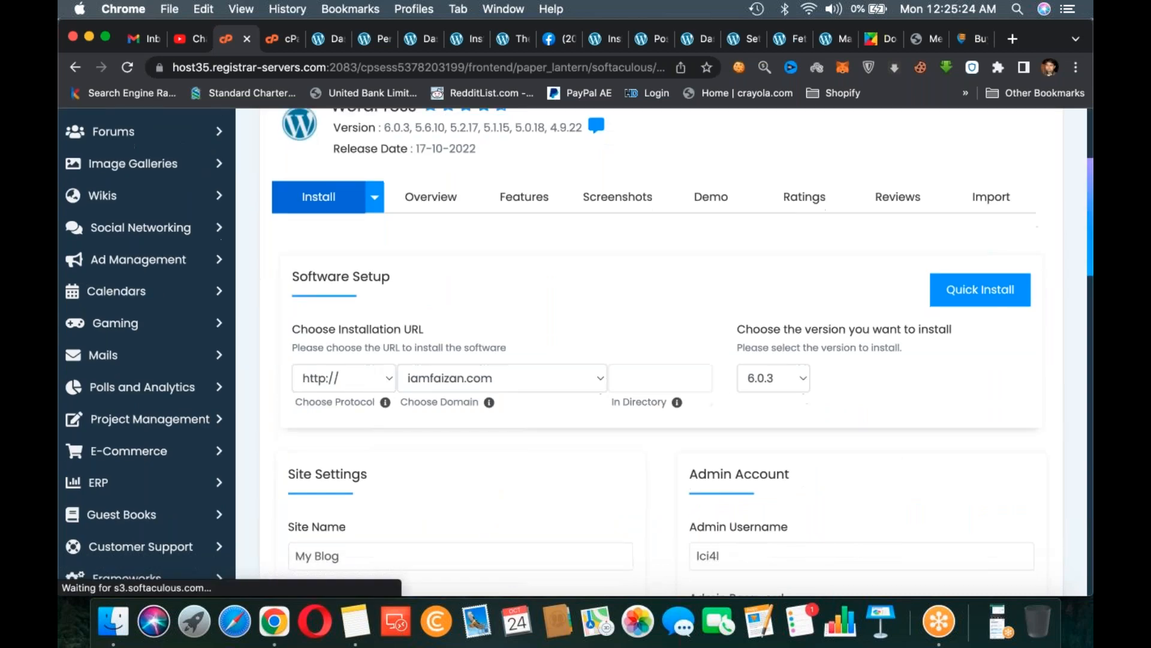
left_click(430, 359)
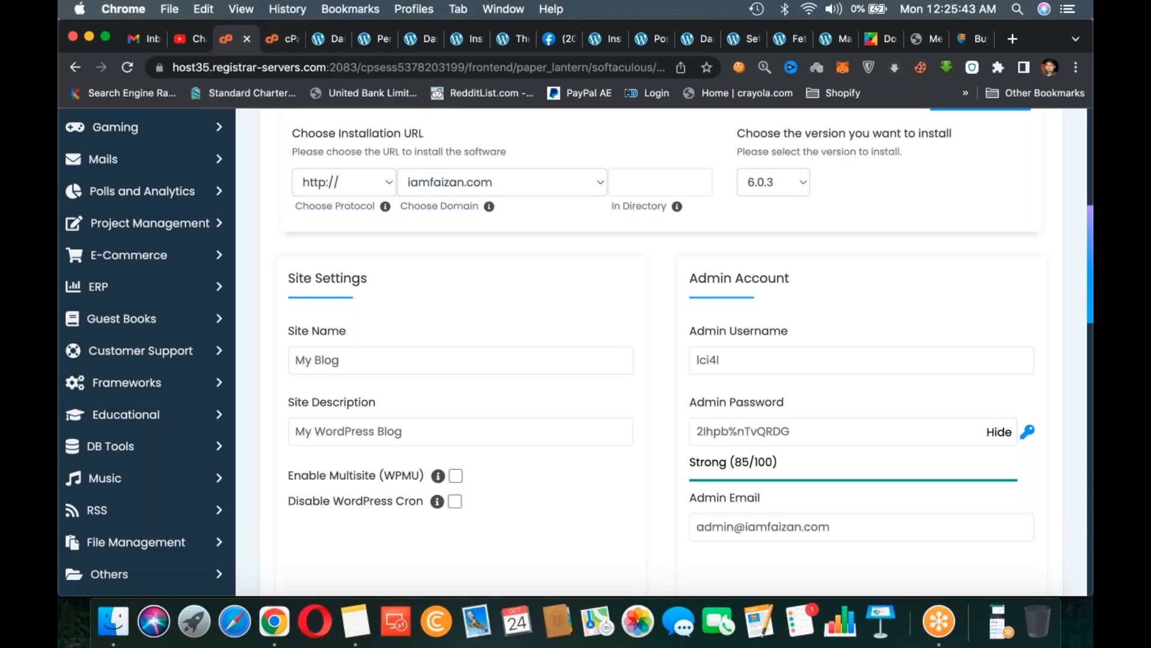
scroll(344, 175, "down", 10)
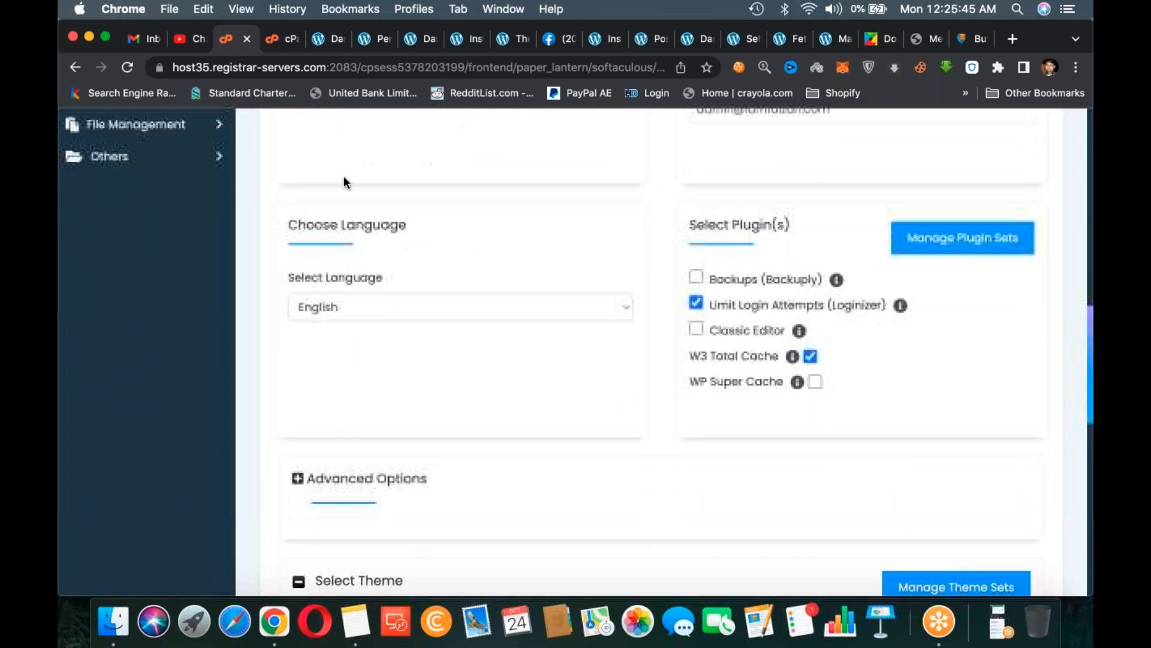
scroll(360, 197, "down", 10)
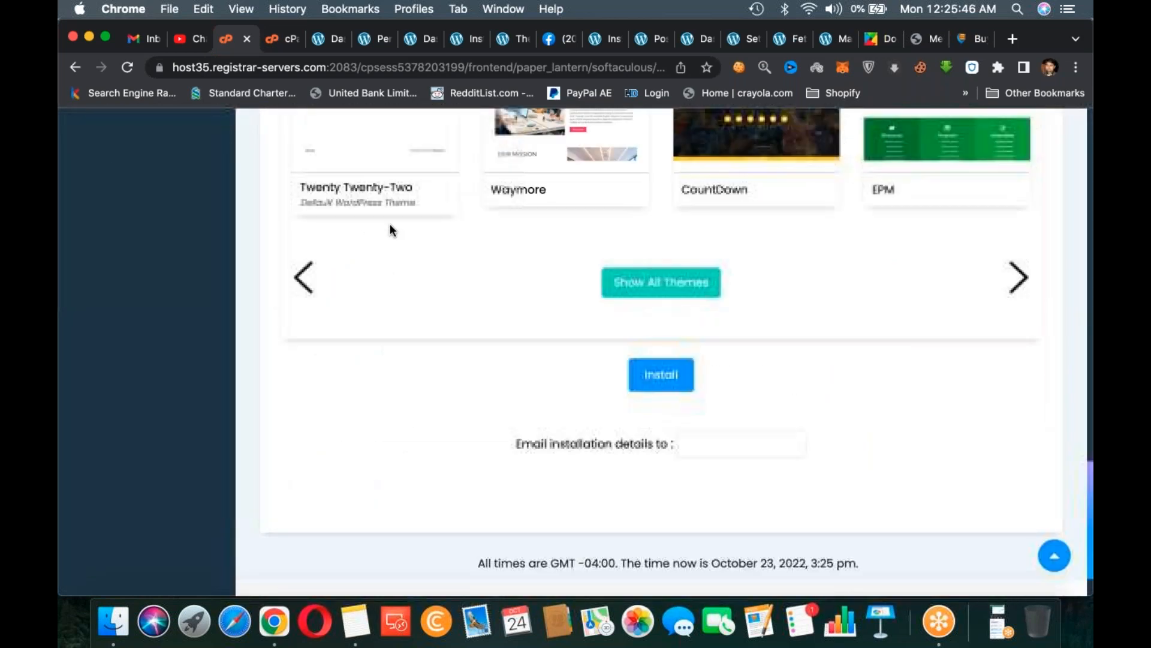
scroll(391, 227, "down", 1)
scroll(395, 250, "up", 1)
scroll(395, 252, "up", 20)
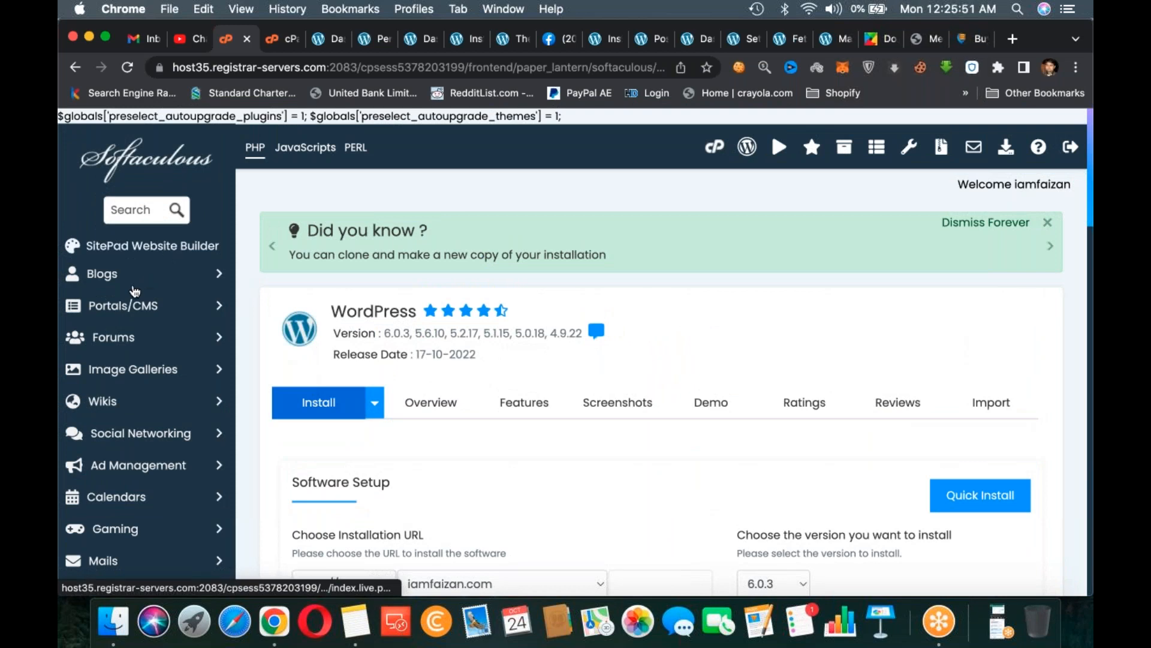
- Find the current WordPress installations in Softaculous and open the admin area of games.iamfaizan.com
left_click(134, 286)
left_click(127, 307)
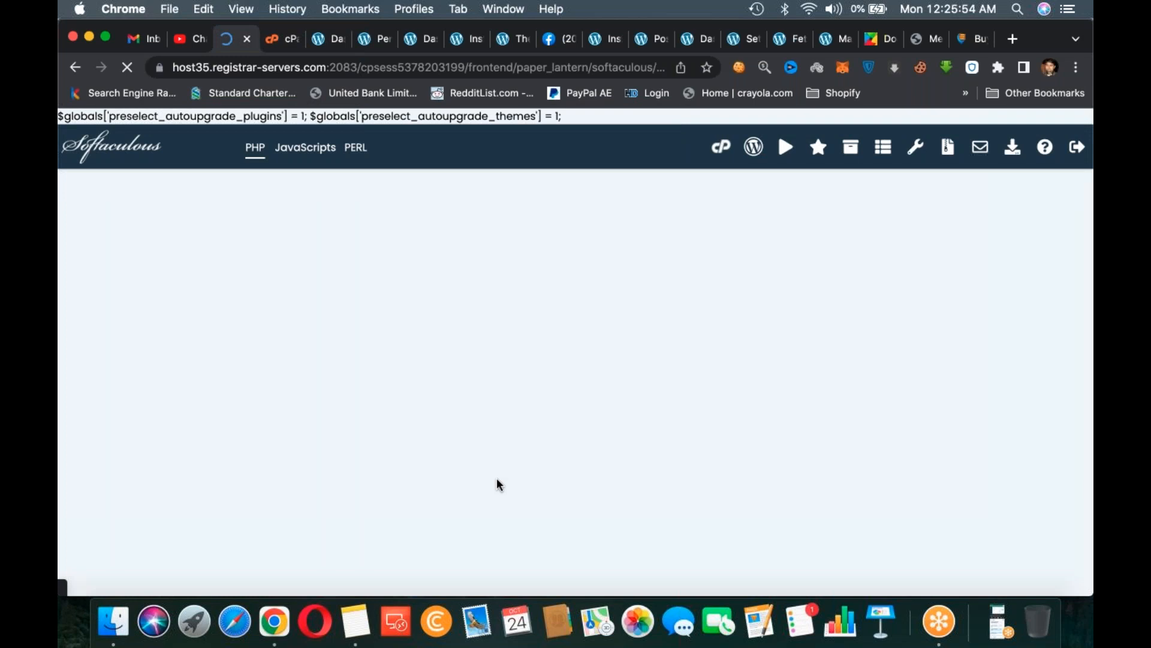
scroll(497, 483, "down", 10)
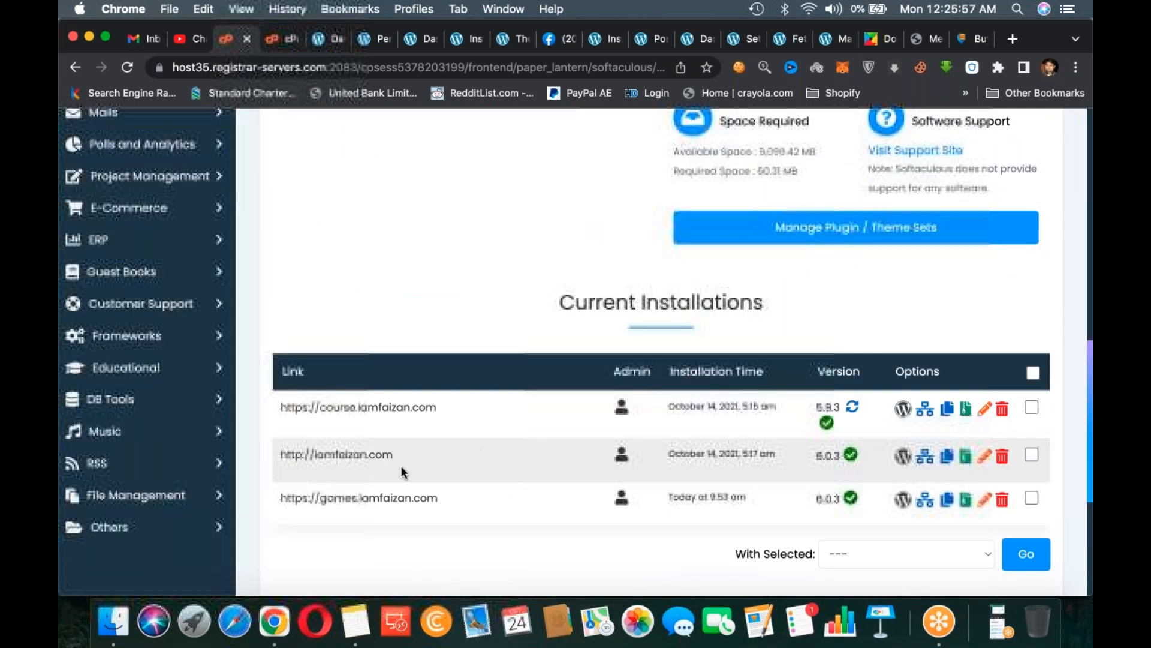
left_click(622, 497)
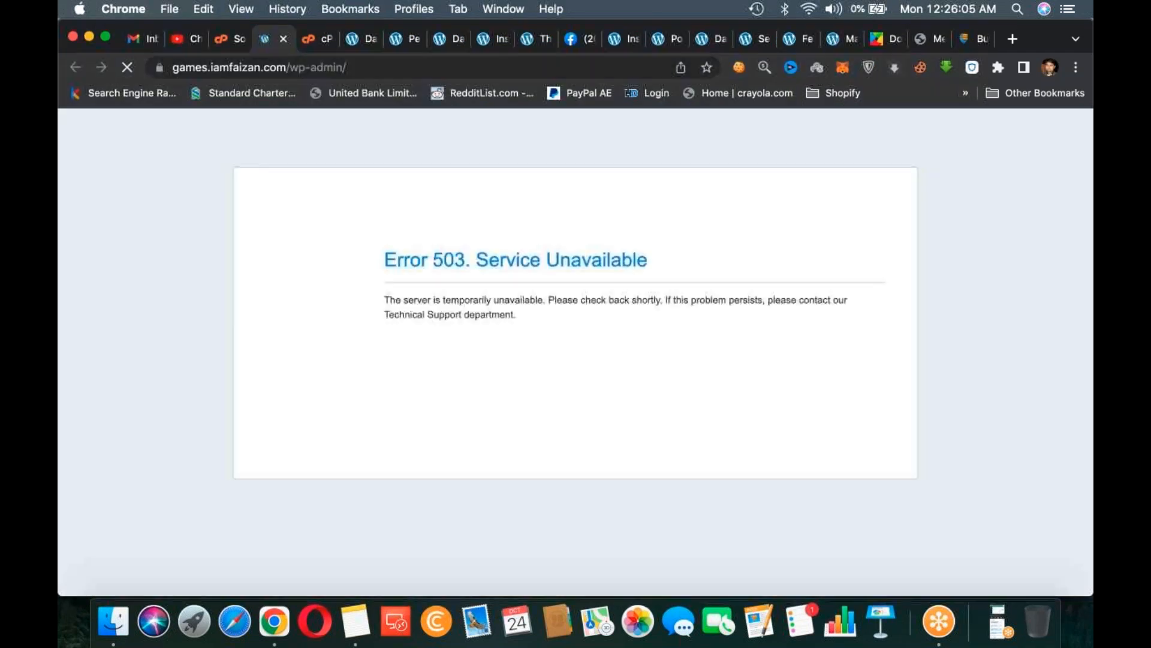
- Reload the games.iamfaizan.com admin page in both tabs that show the 503 error
left_click(127, 67)
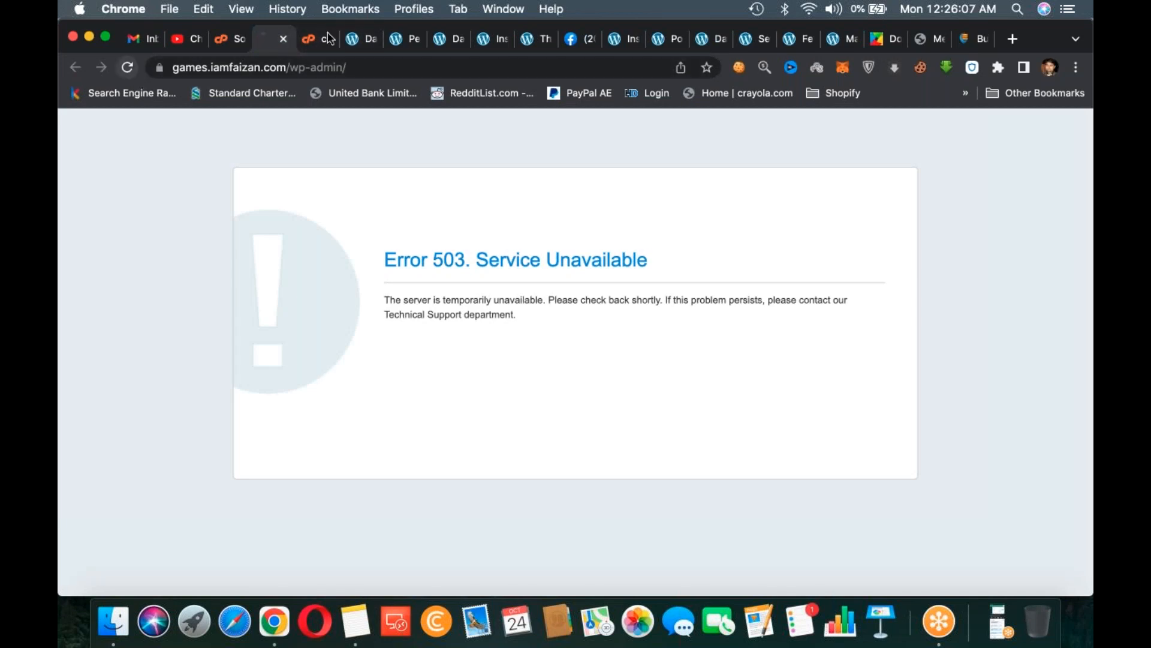
left_click(370, 39)
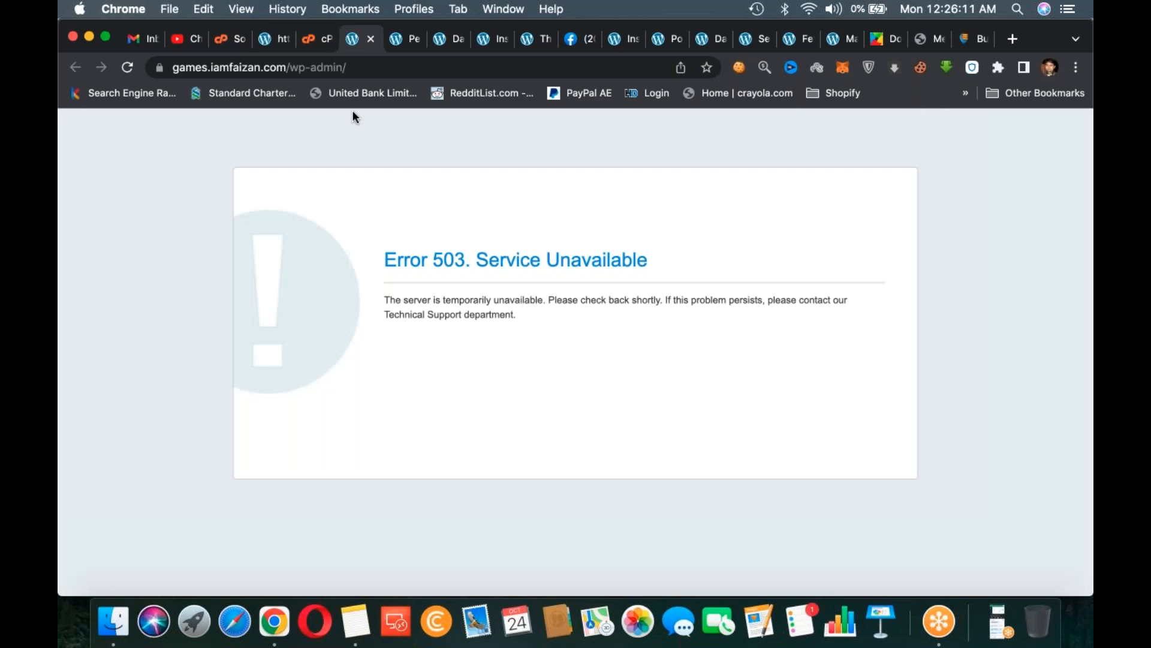
left_click(126, 74)
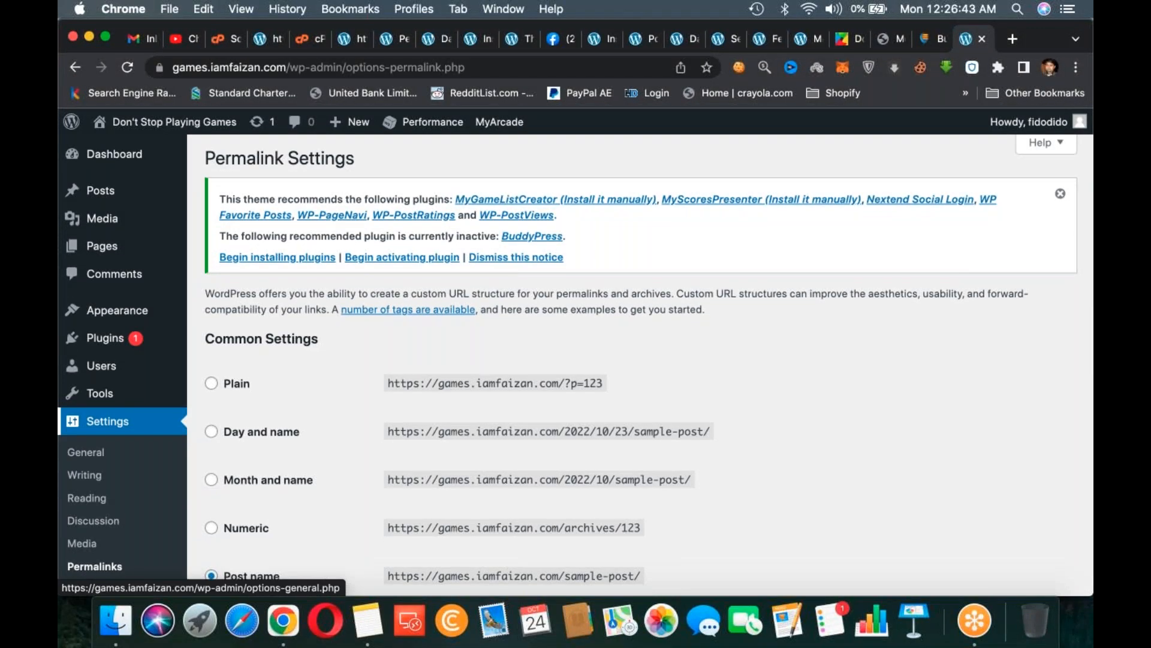
- Select Post name as the URL structure in the WordPress permalink settings
scroll(114, 423, "down", 3)
scroll(114, 423, "down", 2)
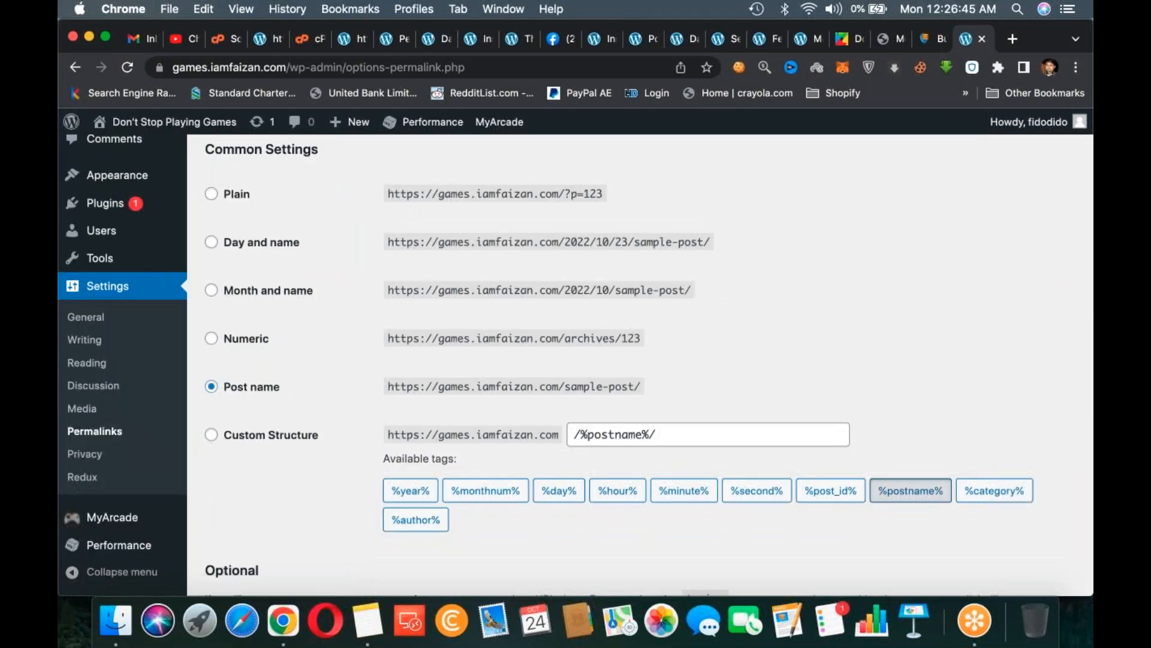
left_click(629, 434)
left_click(227, 387)
scroll(244, 591, "down", 5)
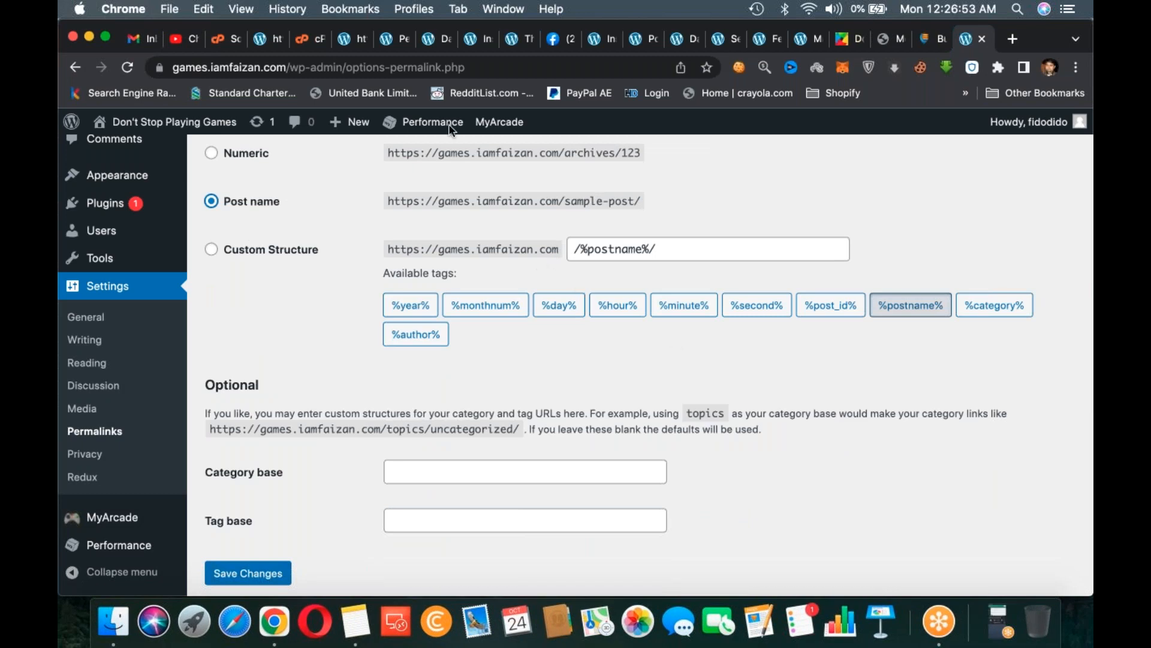
- Open the list of all posts in the WordPress admin and review the published games
left_click(389, 42)
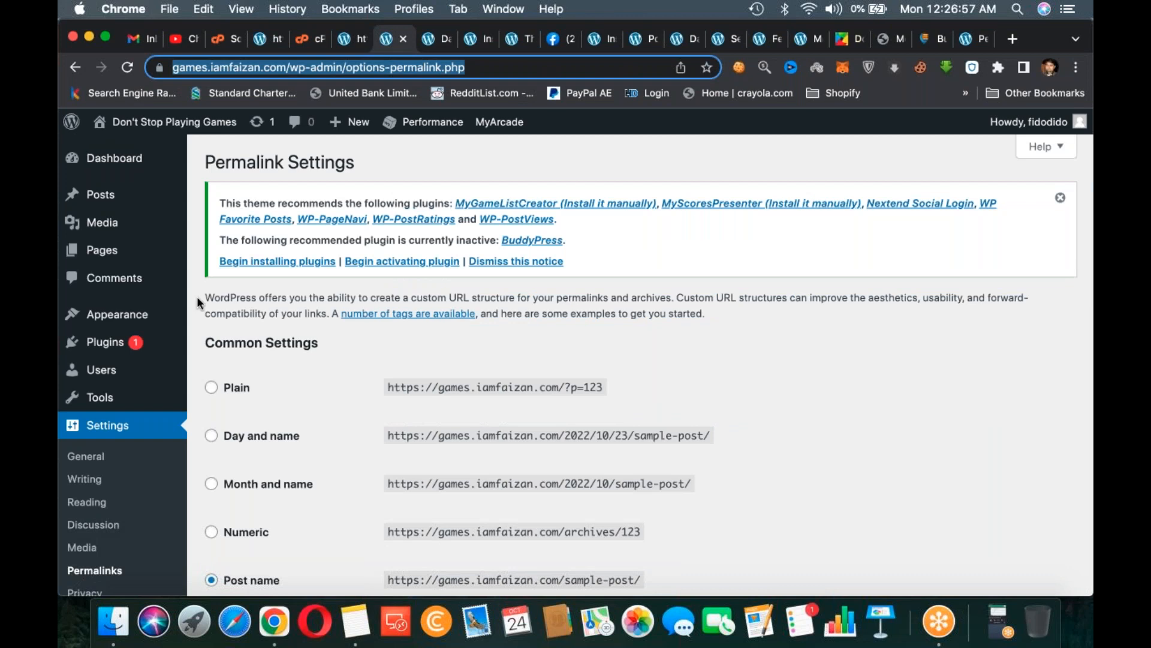
left_click(115, 196)
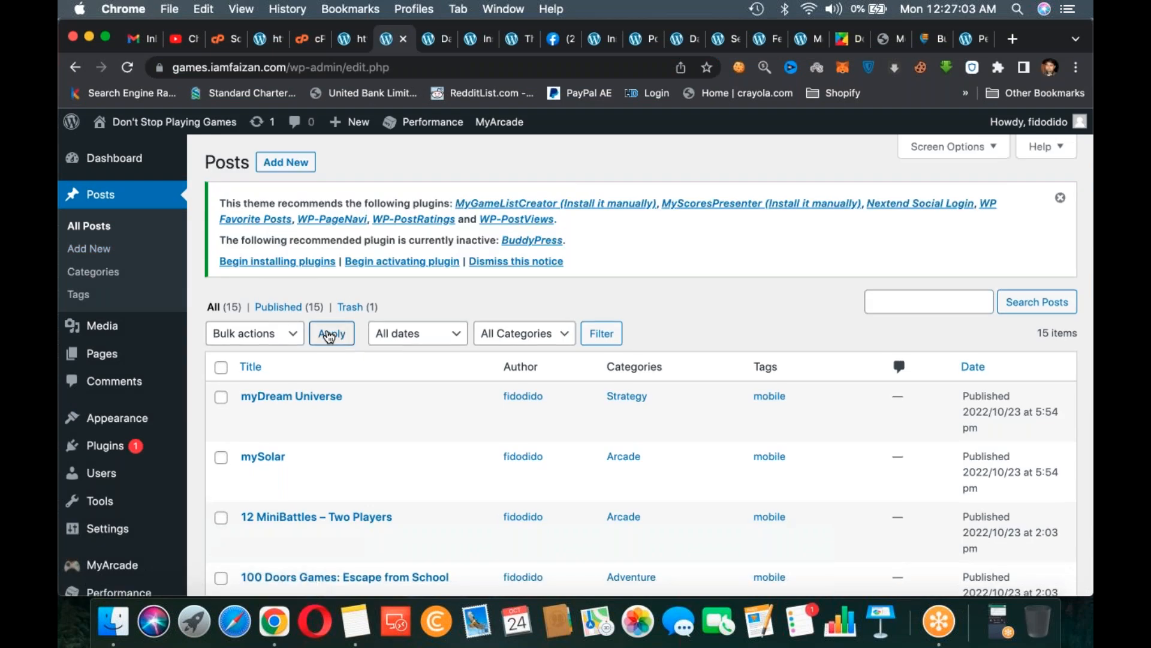
scroll(328, 337, "down", 1)
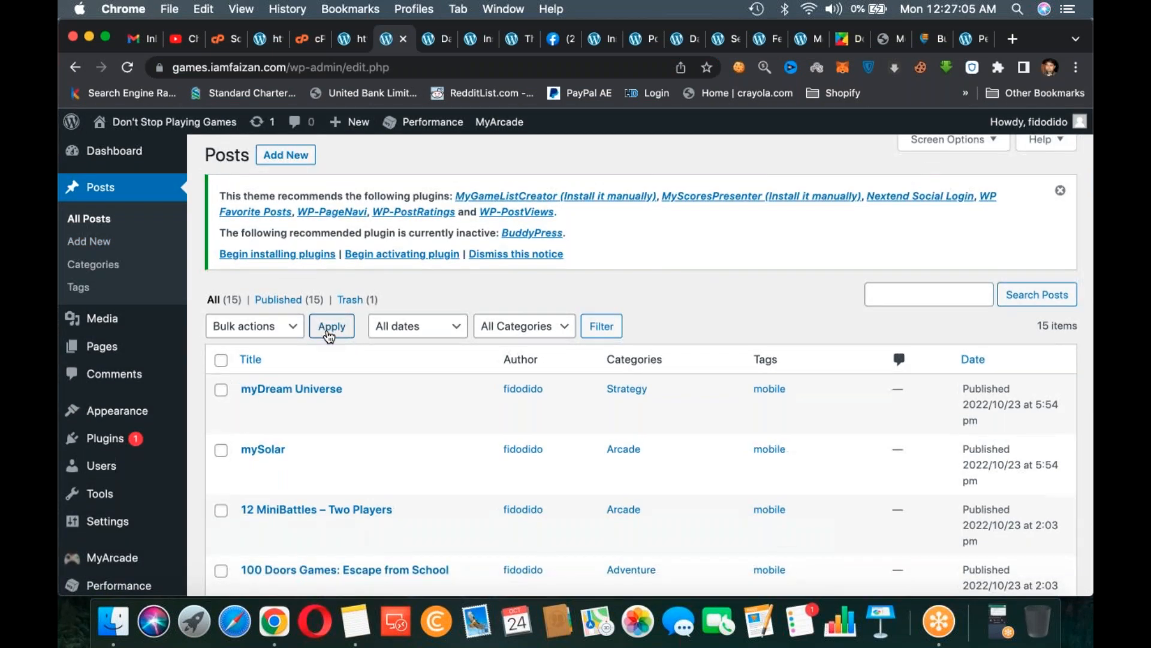
scroll(329, 337, "down", 15)
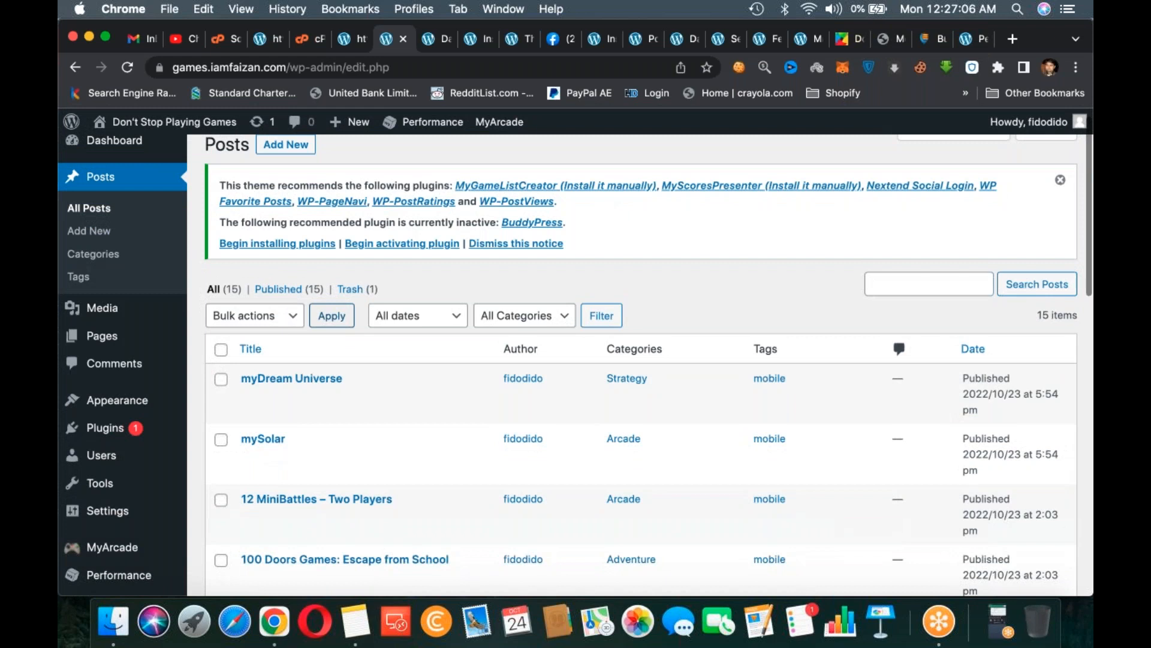
scroll(329, 327, "down", 1)
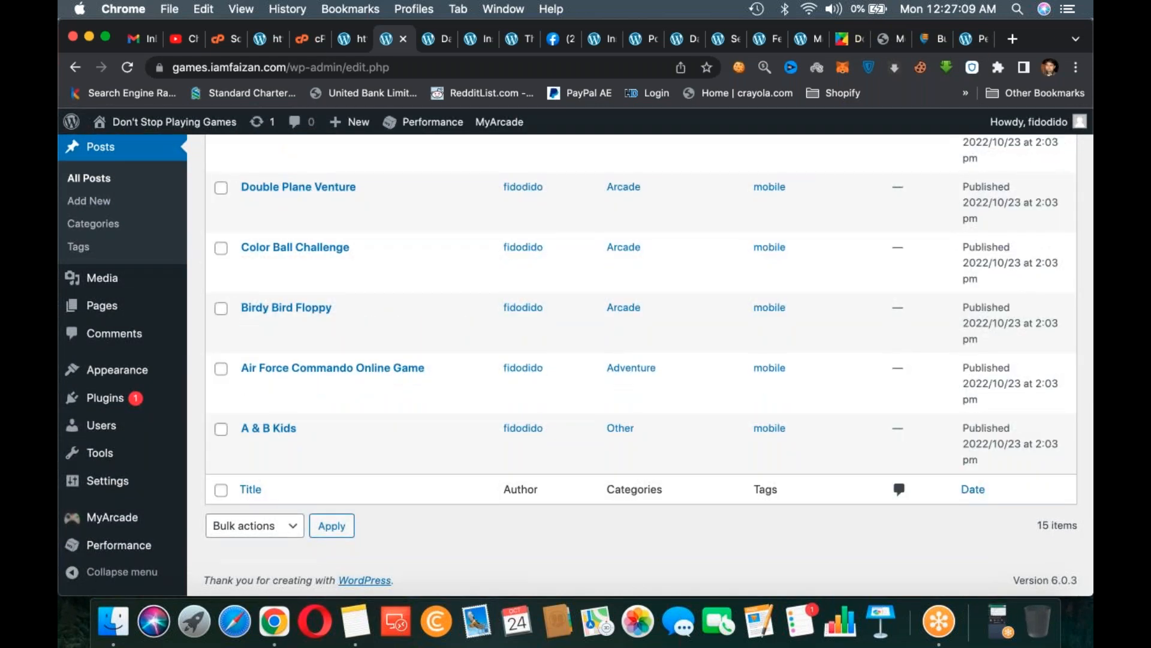
- Close the duplicate admin tab showing the error and open the list of all pages
left_click(363, 44)
left_click(362, 39)
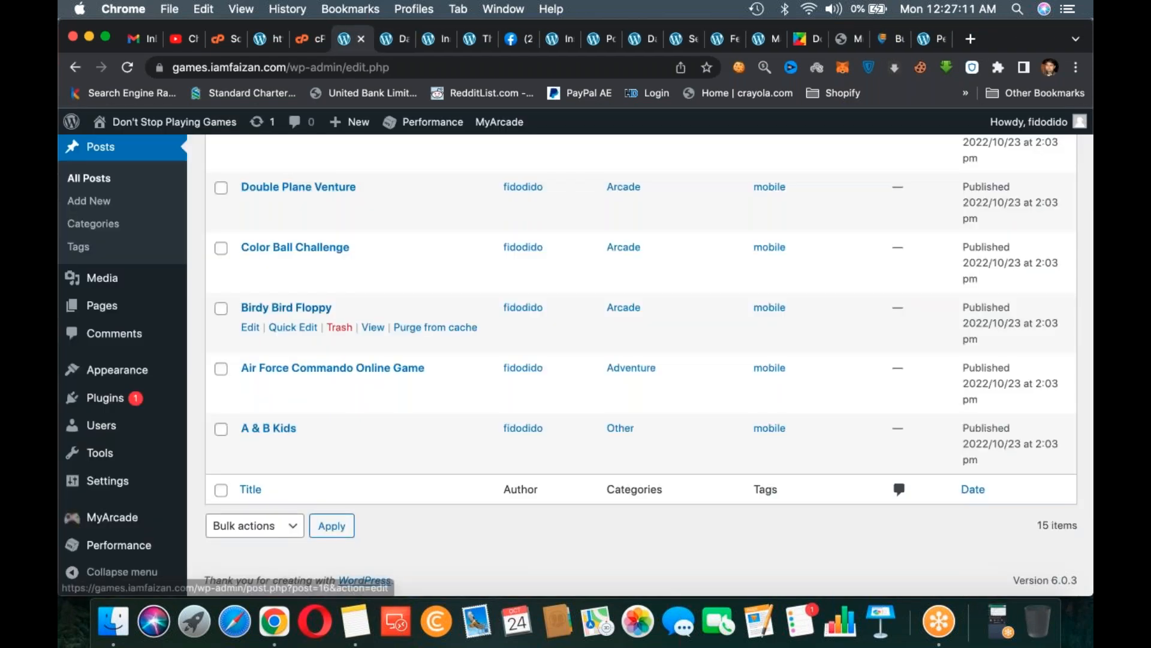
scroll(299, 307, "up", 15)
left_click(102, 354)
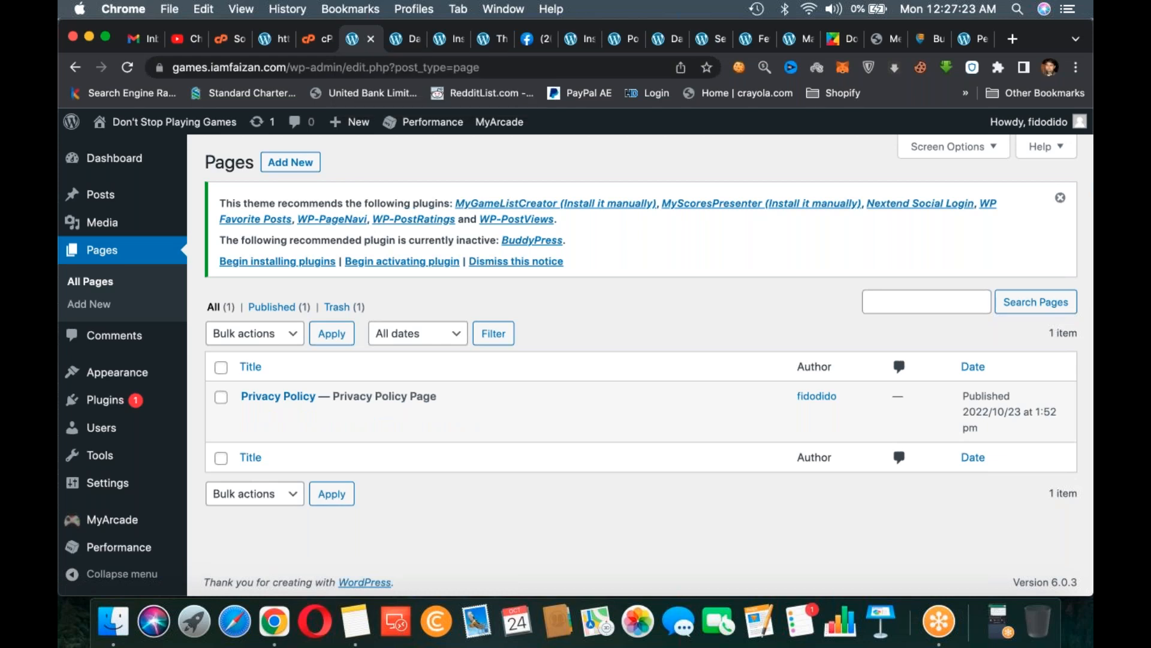
- Open the list of installed plugins and look through its entries
mouse_move(108, 483)
left_click(127, 405)
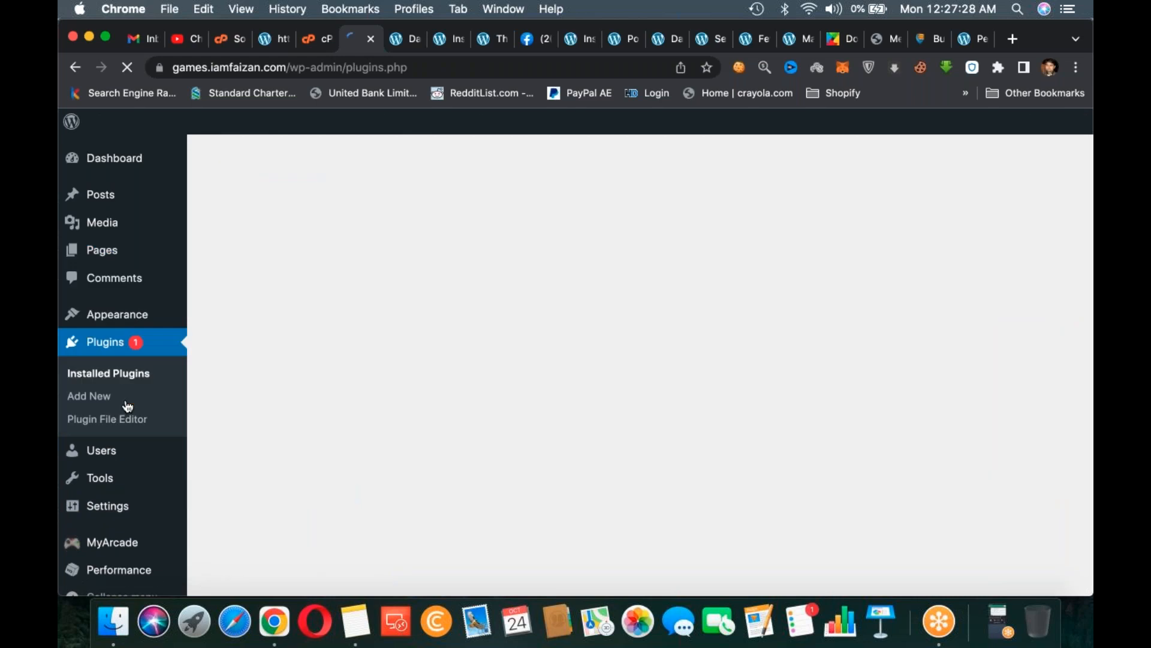
scroll(305, 413, "down", 2)
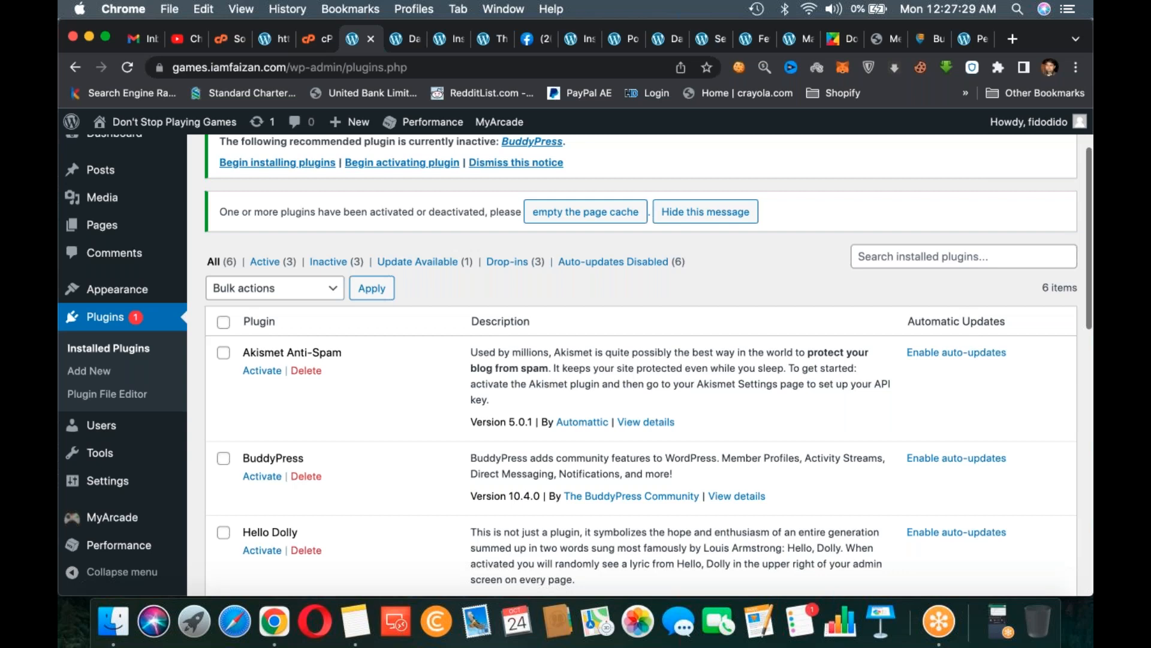
- Look through the installed plugins list, highlighting the names MyArcadePlugin Pro and W3 Total Cache
scroll(641, 360, "down", 2)
scroll(311, 310, "down", 4)
triple_click(311, 310)
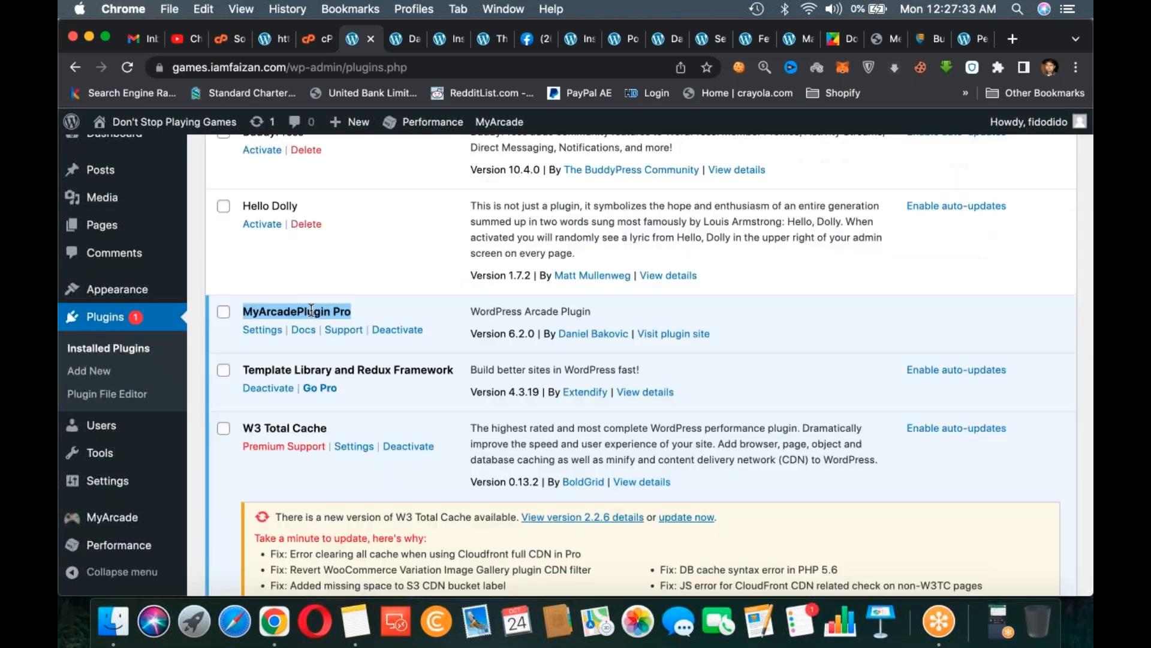
scroll(311, 336, "down", 1)
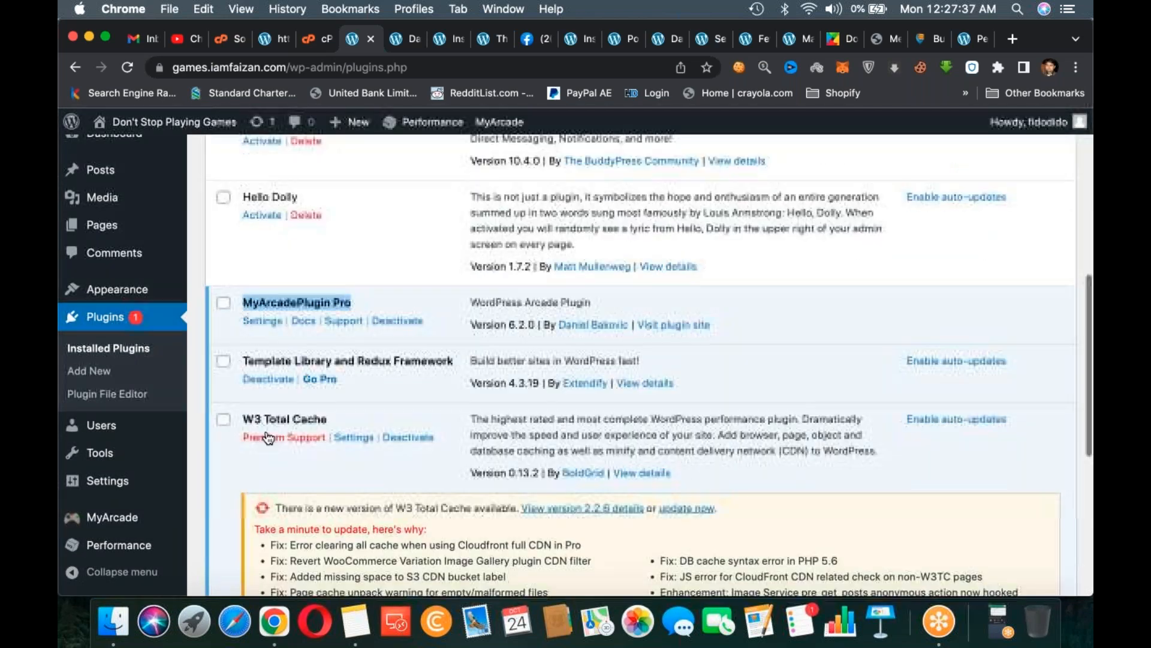
triple_click(287, 419)
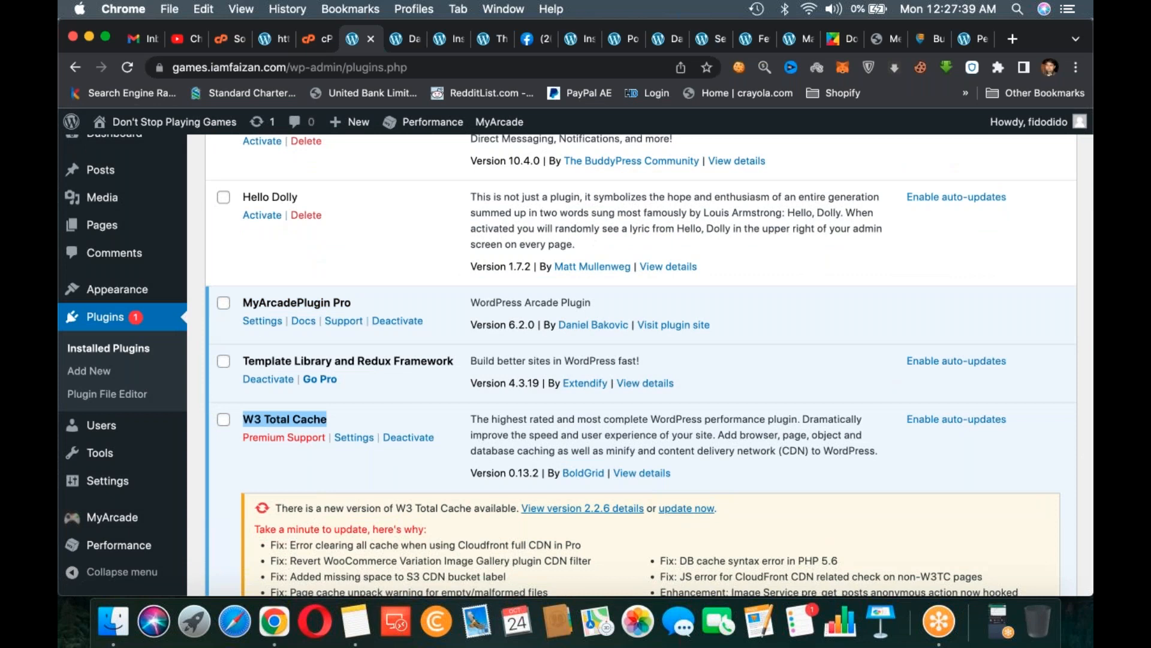
scroll(641, 365, "down", 2)
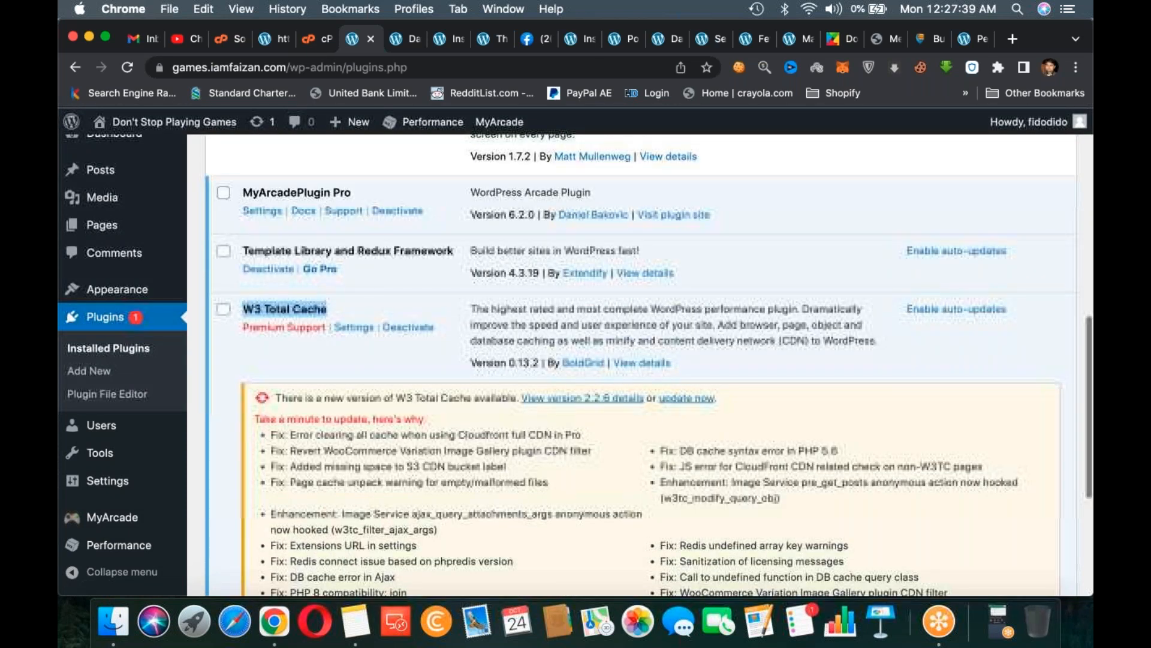
scroll(314, 474, "down", 5)
- Delete the inactive Akismet Anti-Spam and Hello Dolly plugins
scroll(314, 474, "up", 15)
left_click(313, 473)
key("Return")
scroll(313, 473, "down", 3)
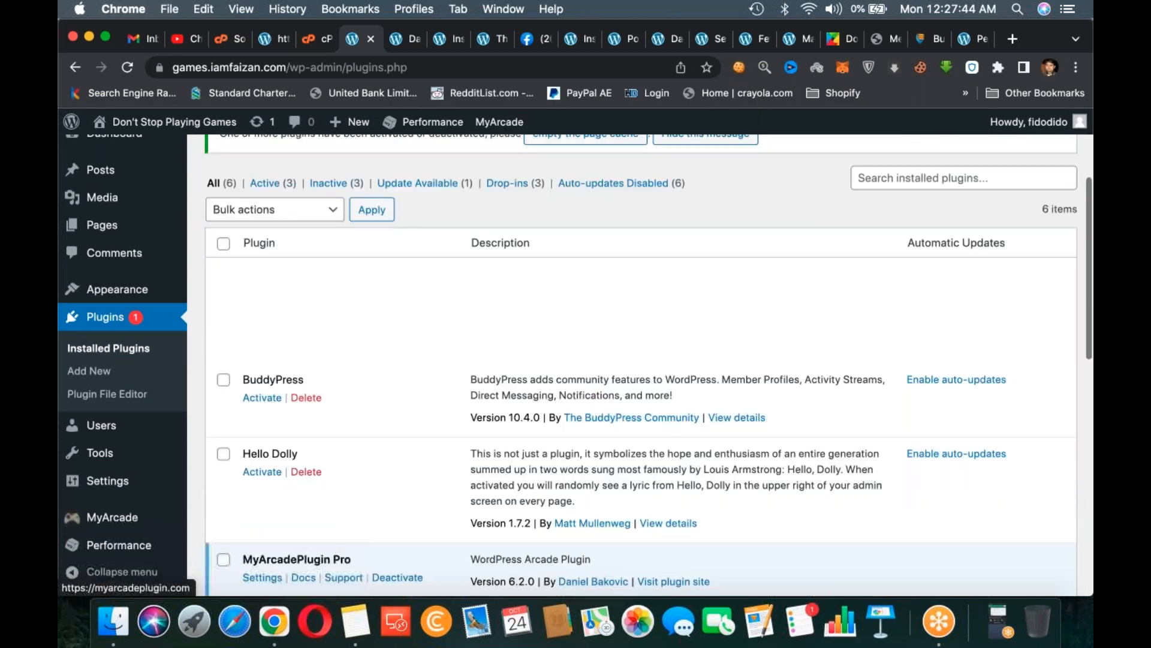
left_click(306, 357)
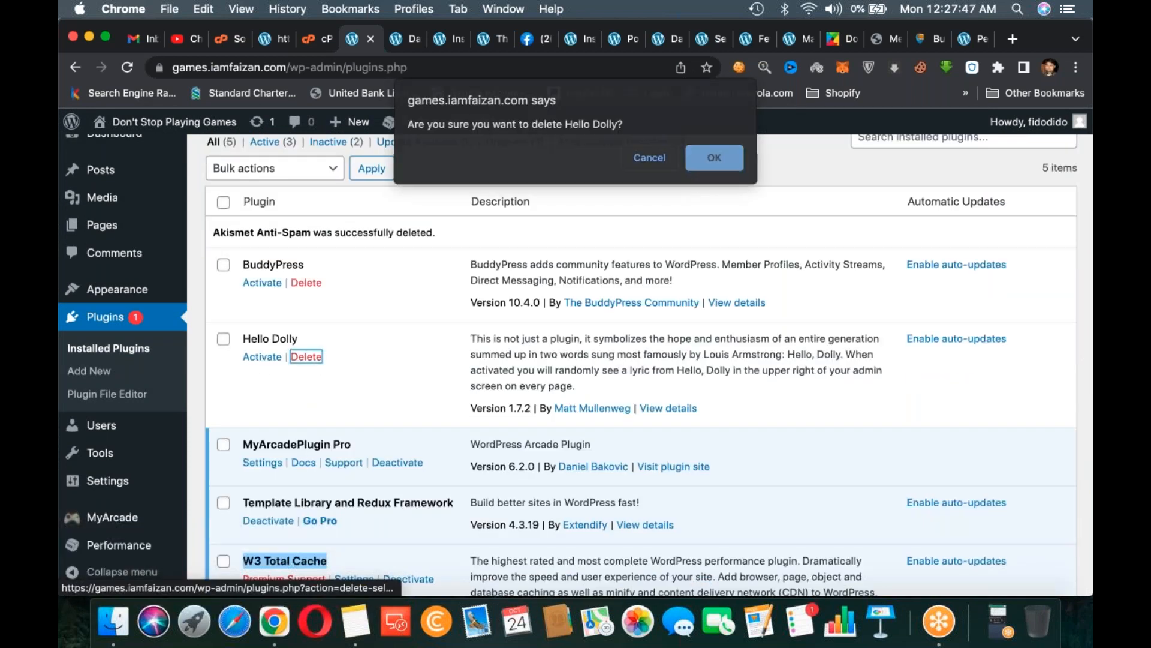
key("Return")
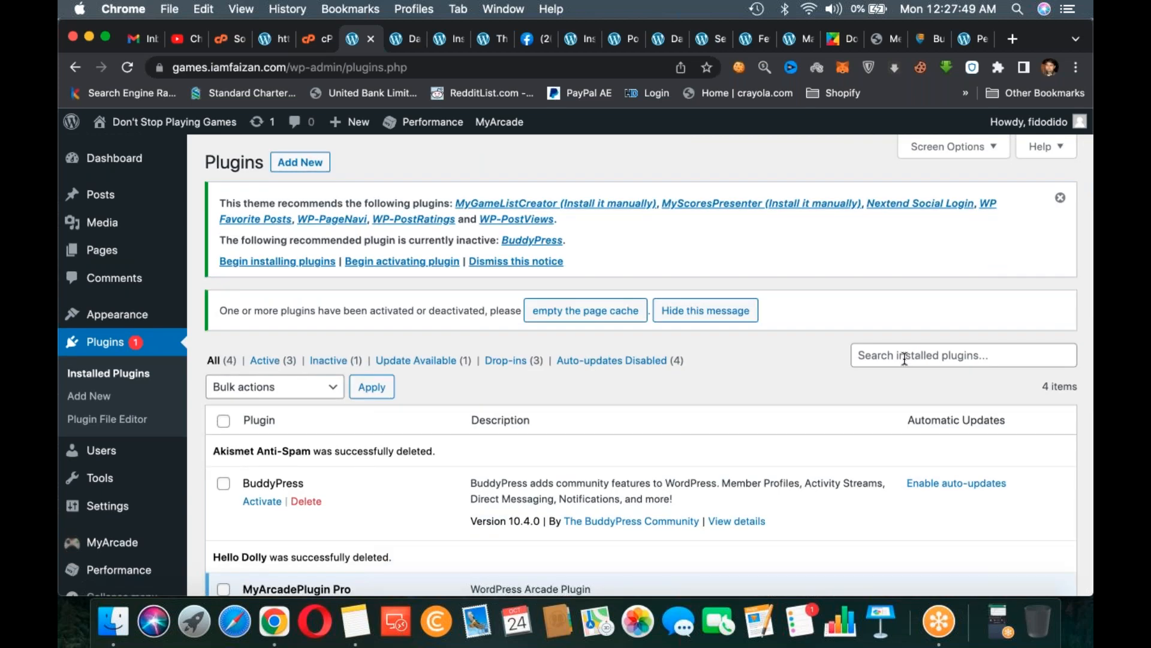
- Search the installed plugins for rankmath and clear the search
left_click(904, 359)
type("ra")
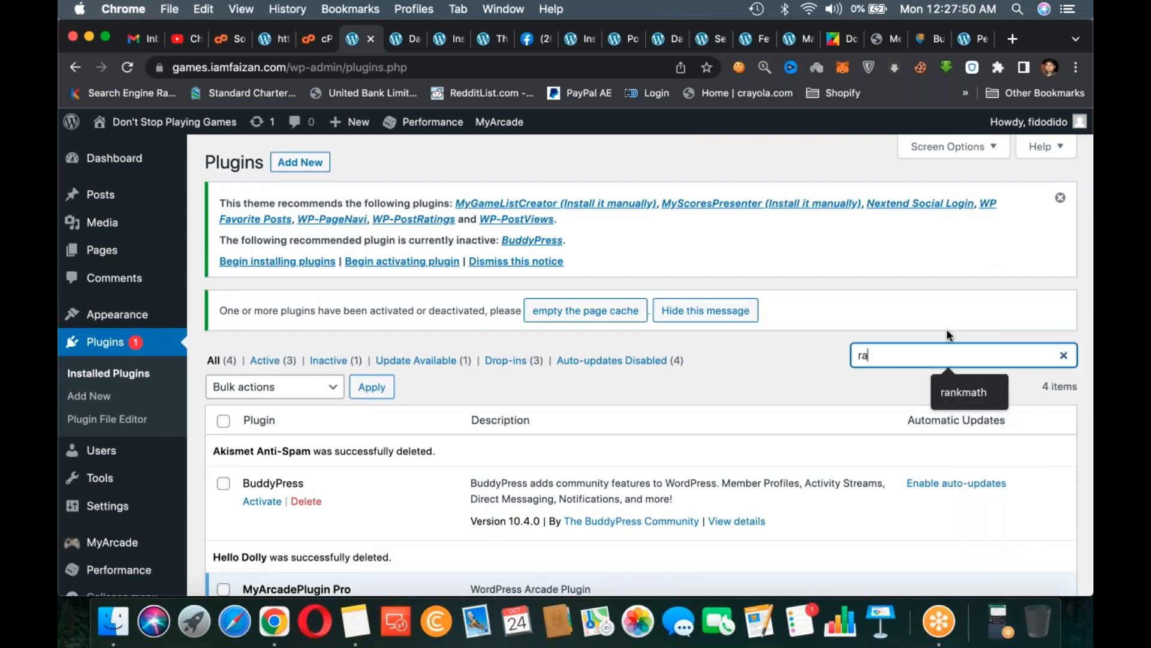
type("nkmath")
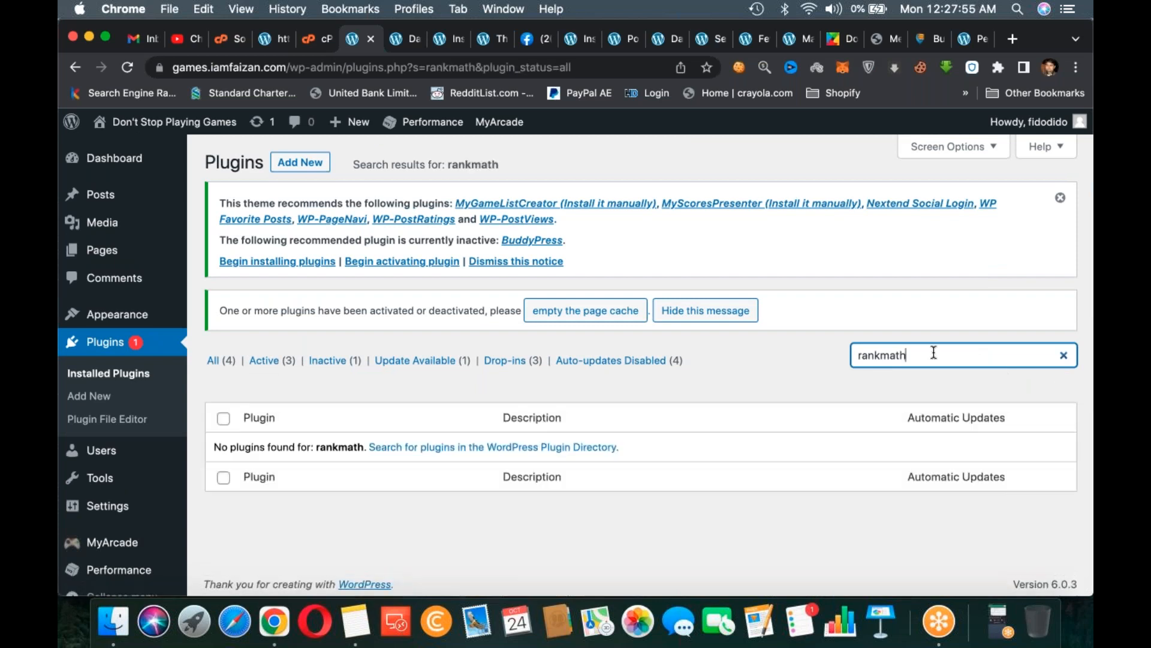
scroll(636, 359, "down", 1)
key("super+a")
key("BackSpace")
key("Return")
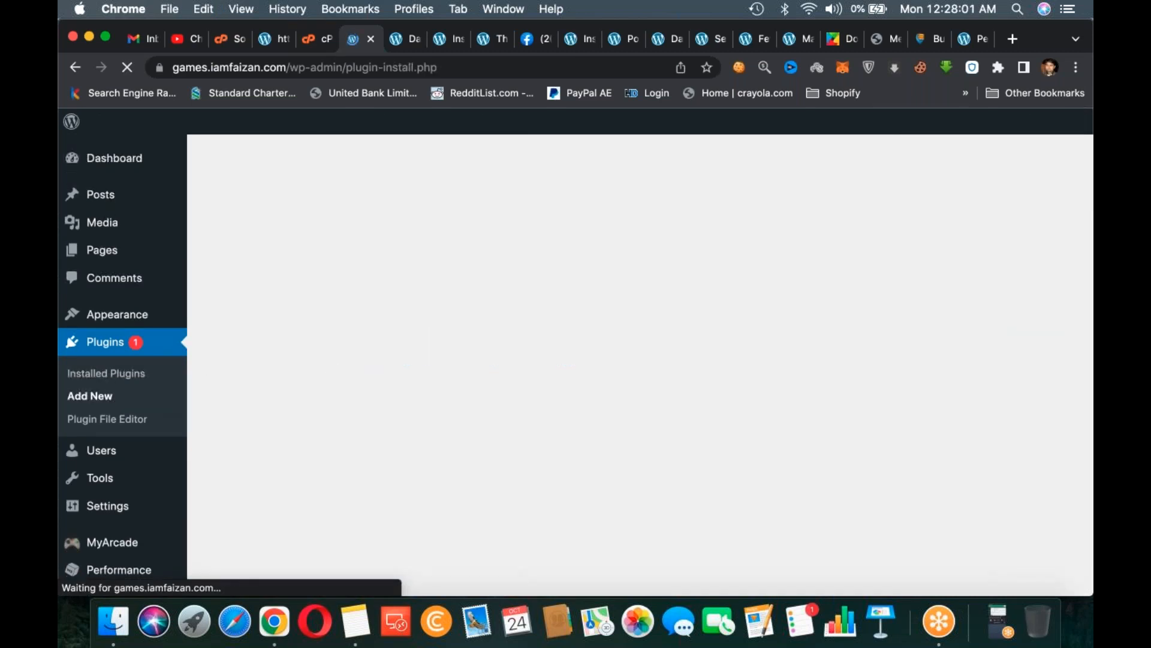
- Search the add-plugins page for rankmath, install and activate Rank Math SEO, and close its setup wizard
type("rankmath")
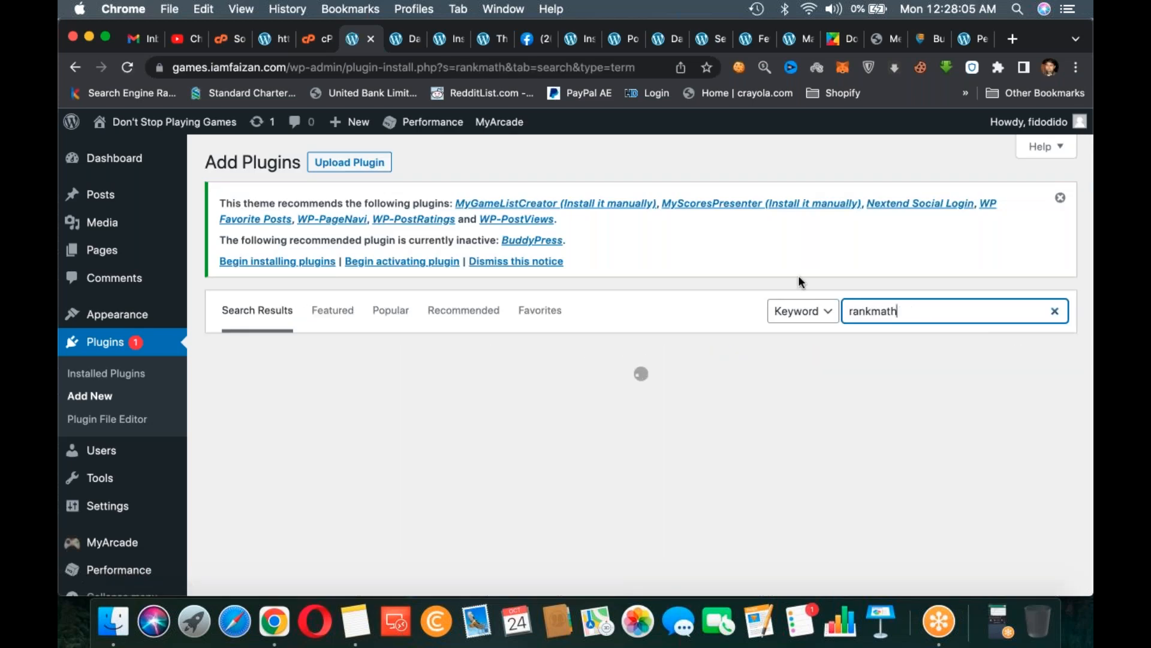
left_click(576, 403)
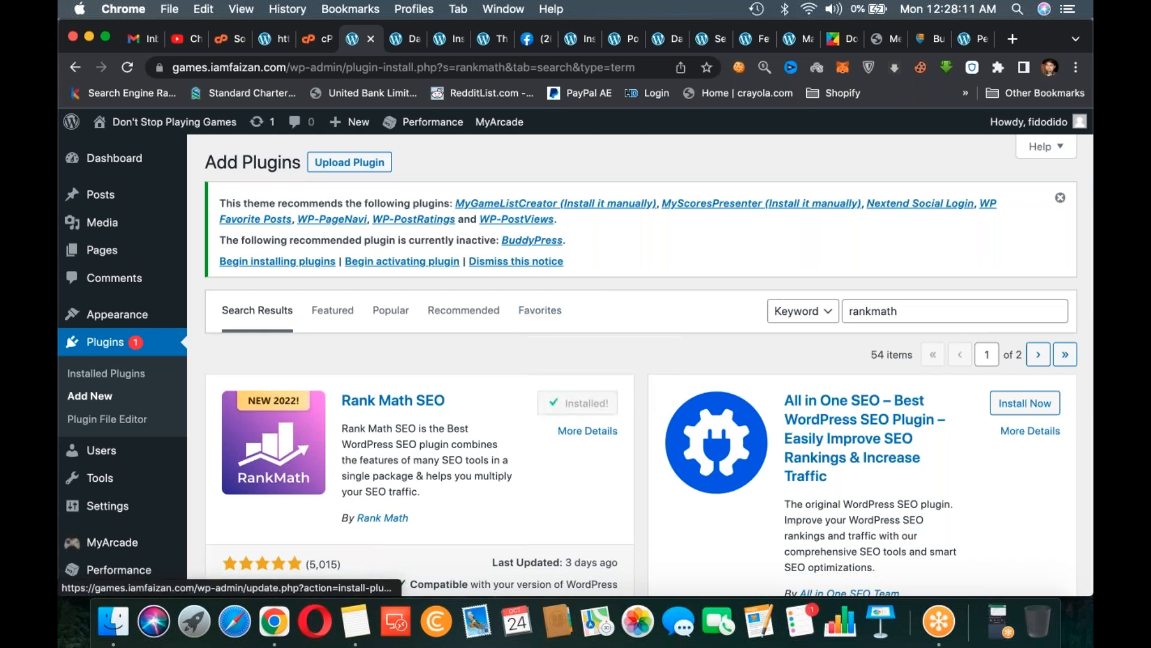
left_click(586, 410)
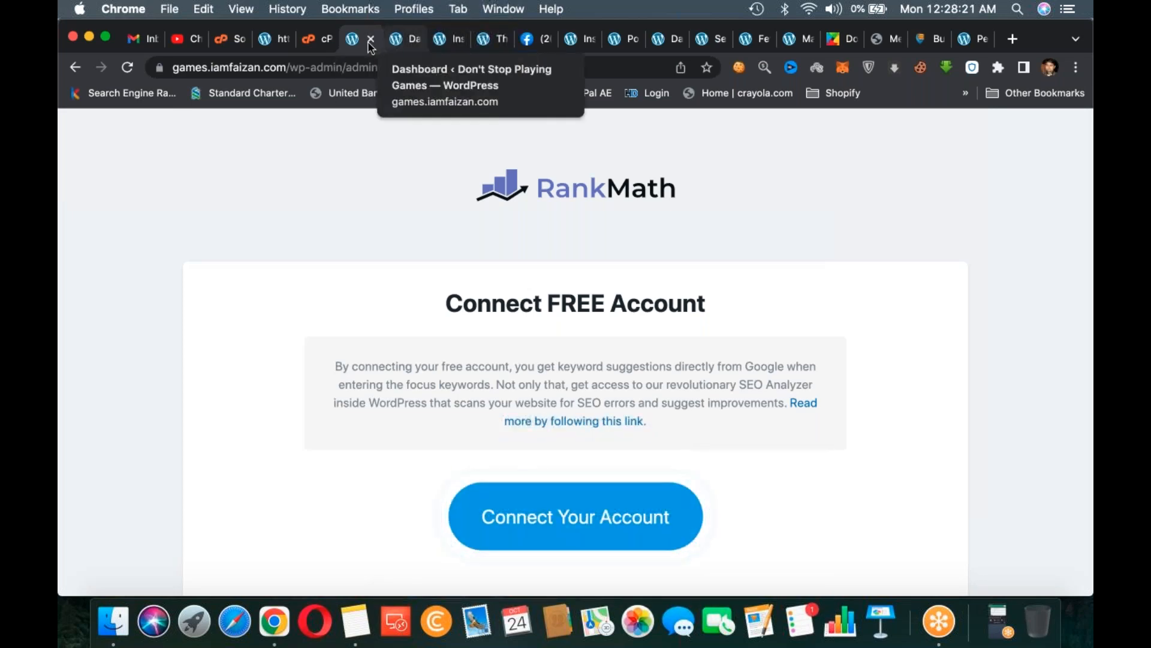
left_click(372, 39)
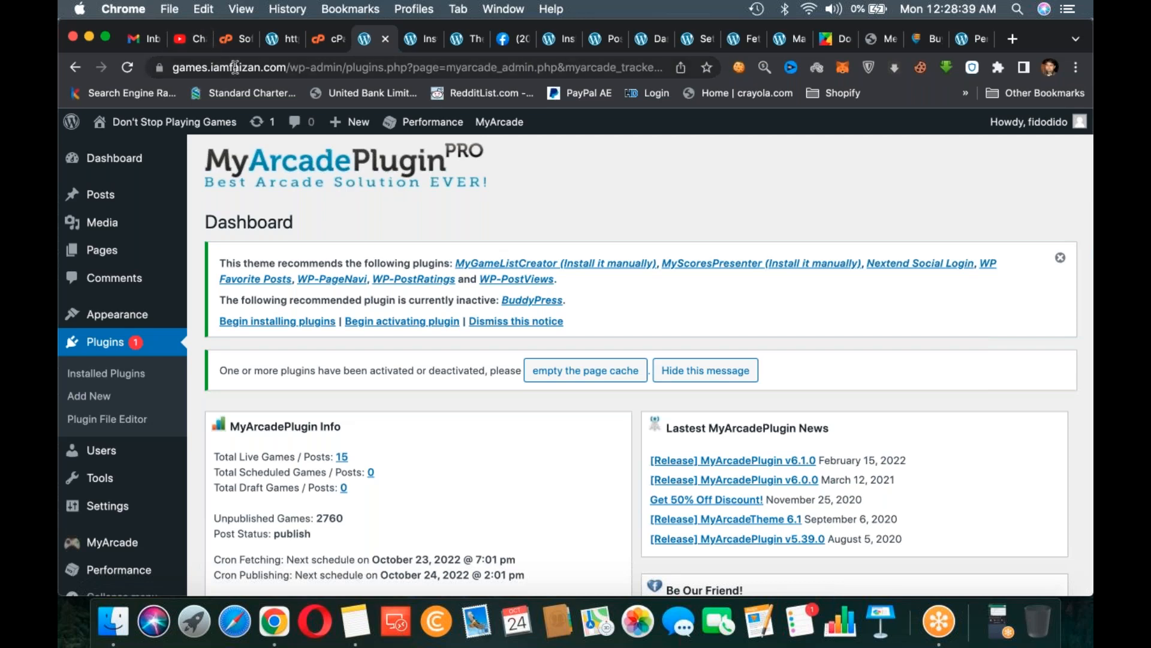
- Switch to Notes and enlarge the text of the contact e-mail line in the gaming website note
left_click(355, 621)
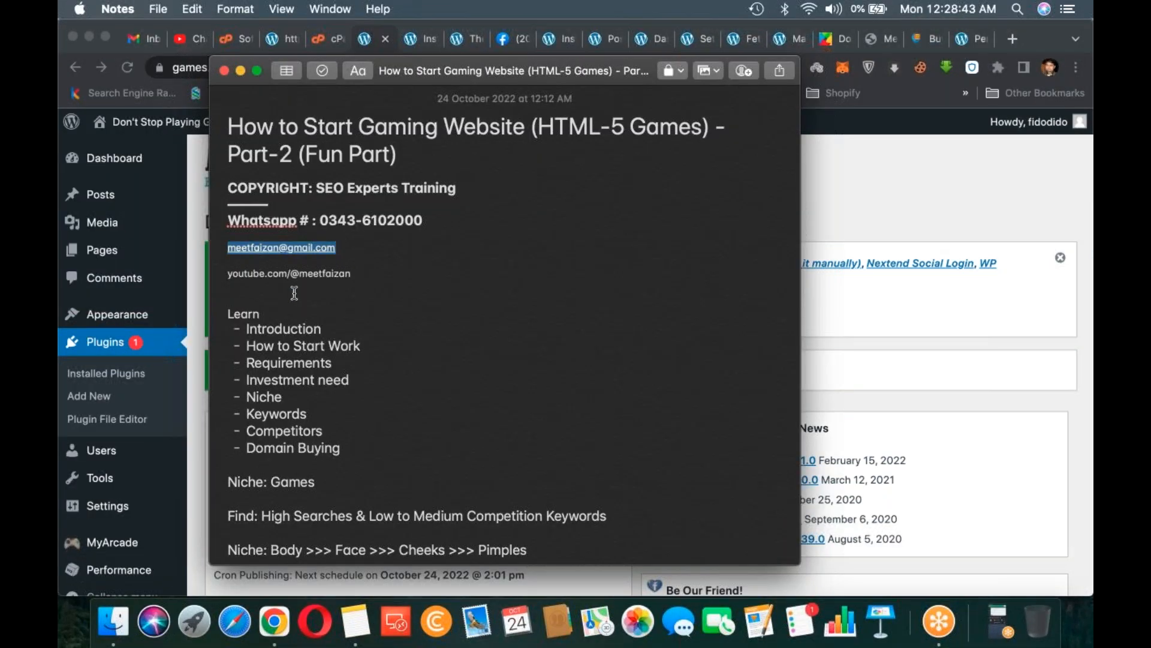
key("super+plus")
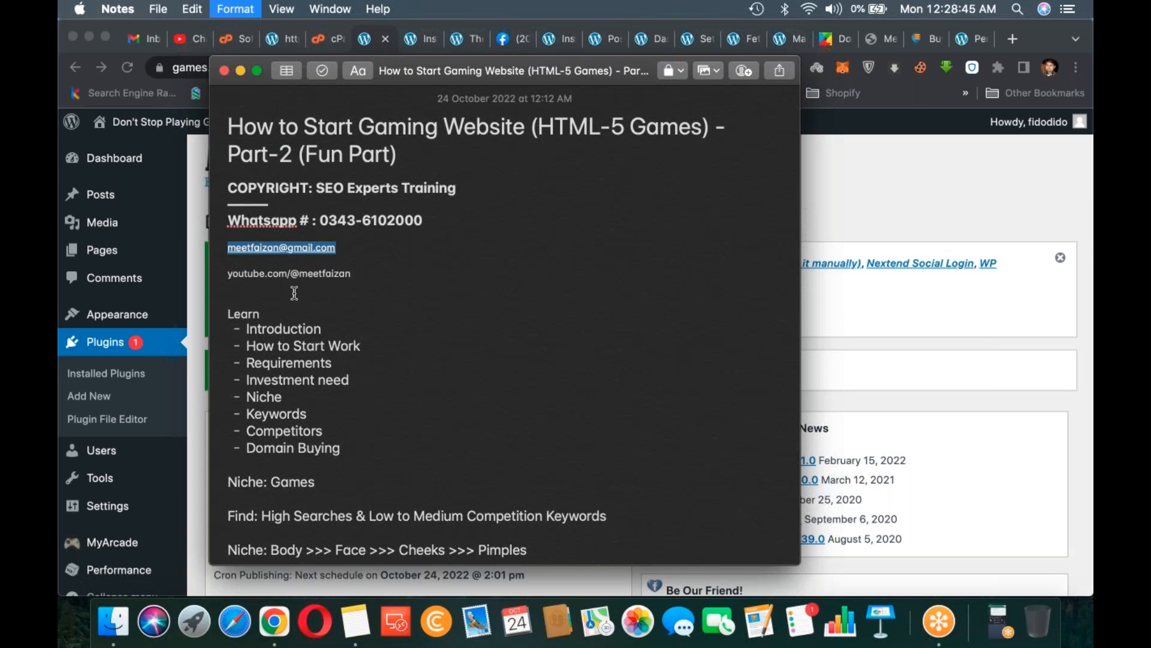
key("super+plus")
key("super+plus")
key("super+plus")
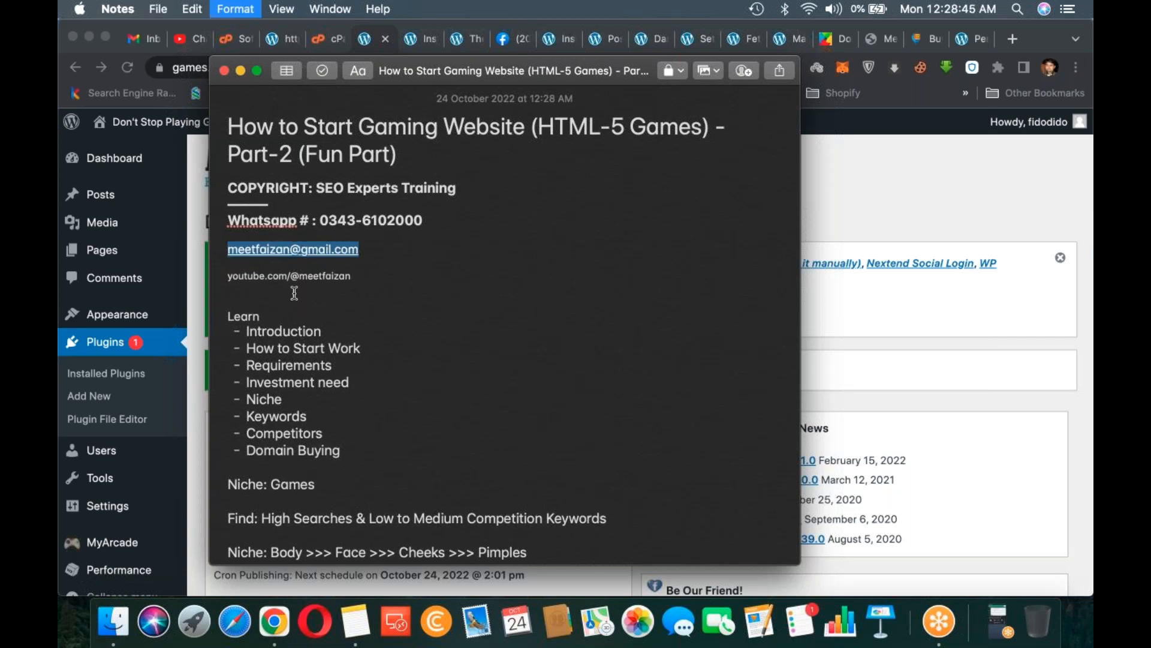
left_click(391, 249)
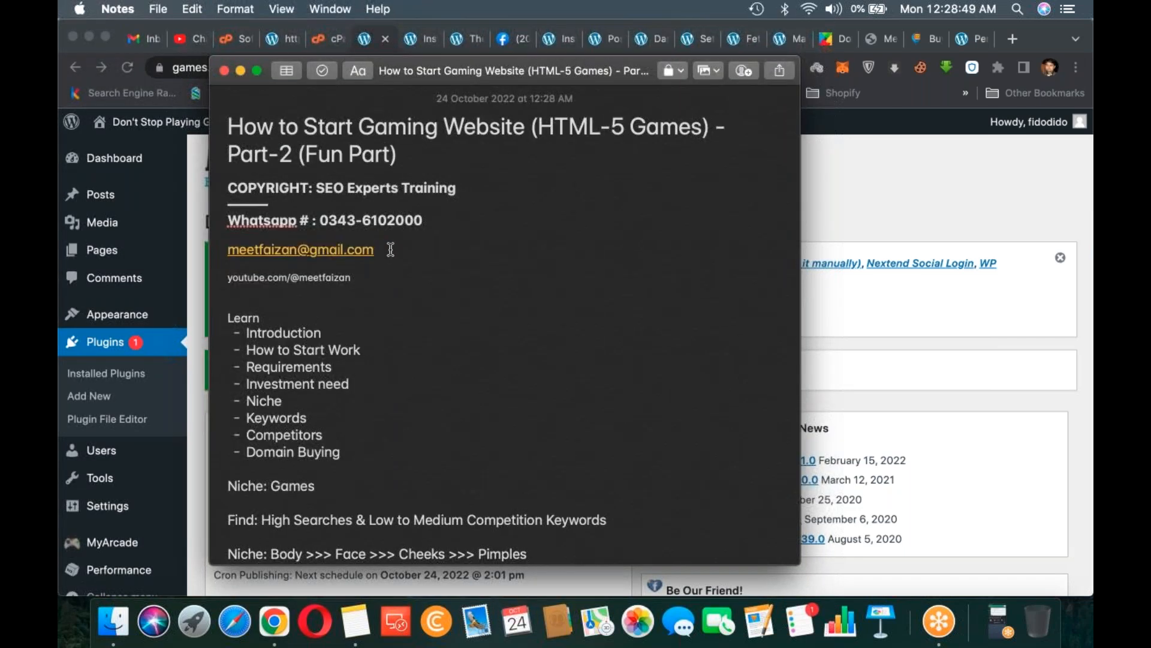
- Switch back to Chrome and look through the MyArcadePlugin Pro dashboard down to its game fetching and publishing URLs
left_click(372, 42)
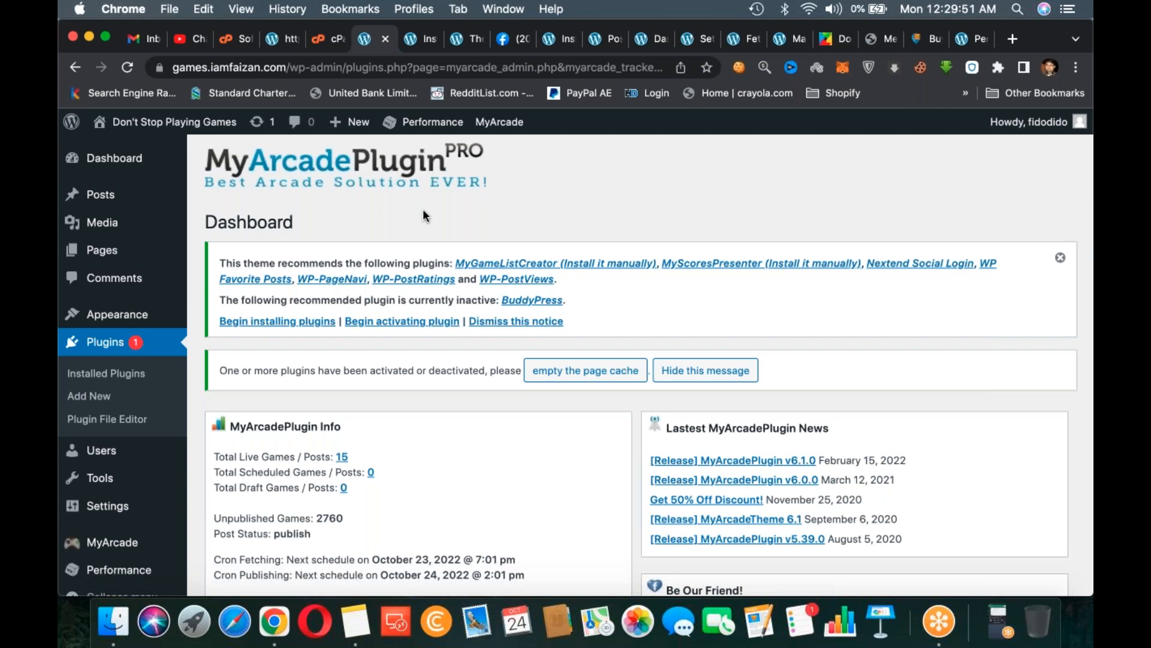
scroll(424, 215, "down", 5)
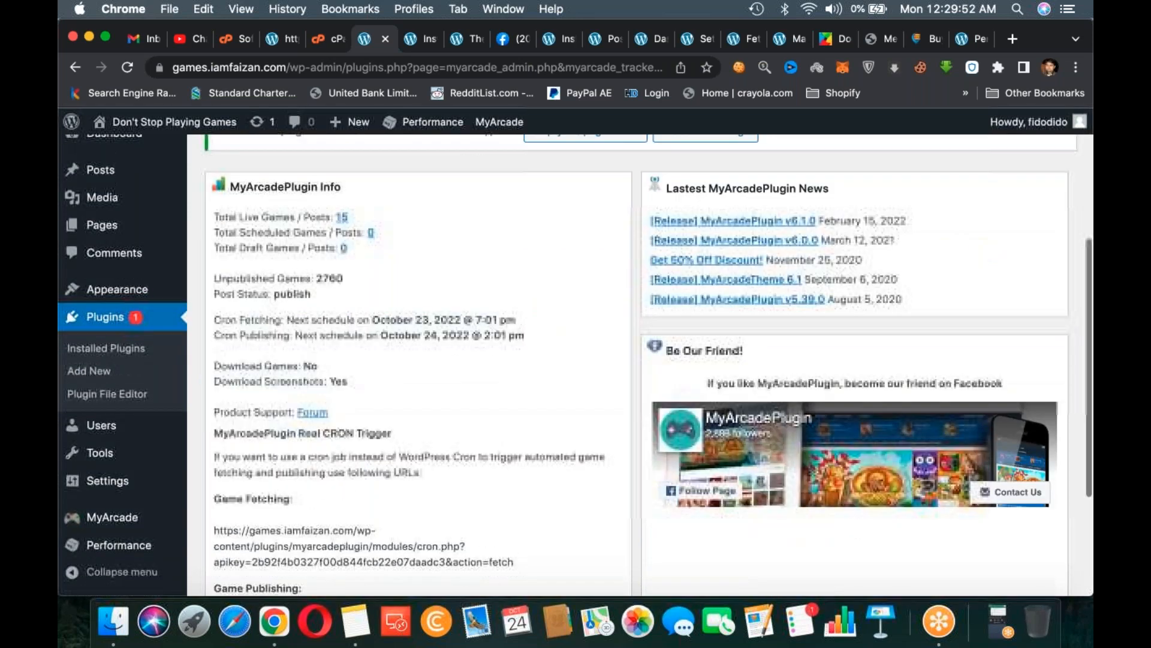
scroll(424, 300, "down", 3)
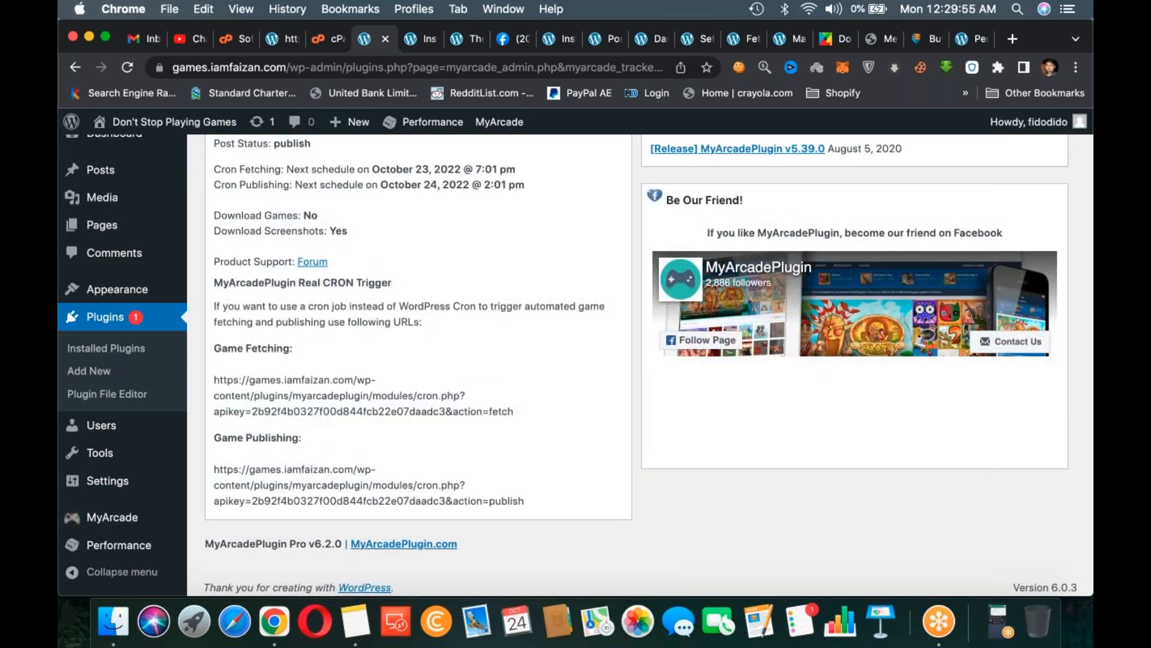
- Open the installed themes page from the required plugins tab and review the active MyArcadeTheme alongside the MyArcadePlugin dashboard
left_click(420, 39)
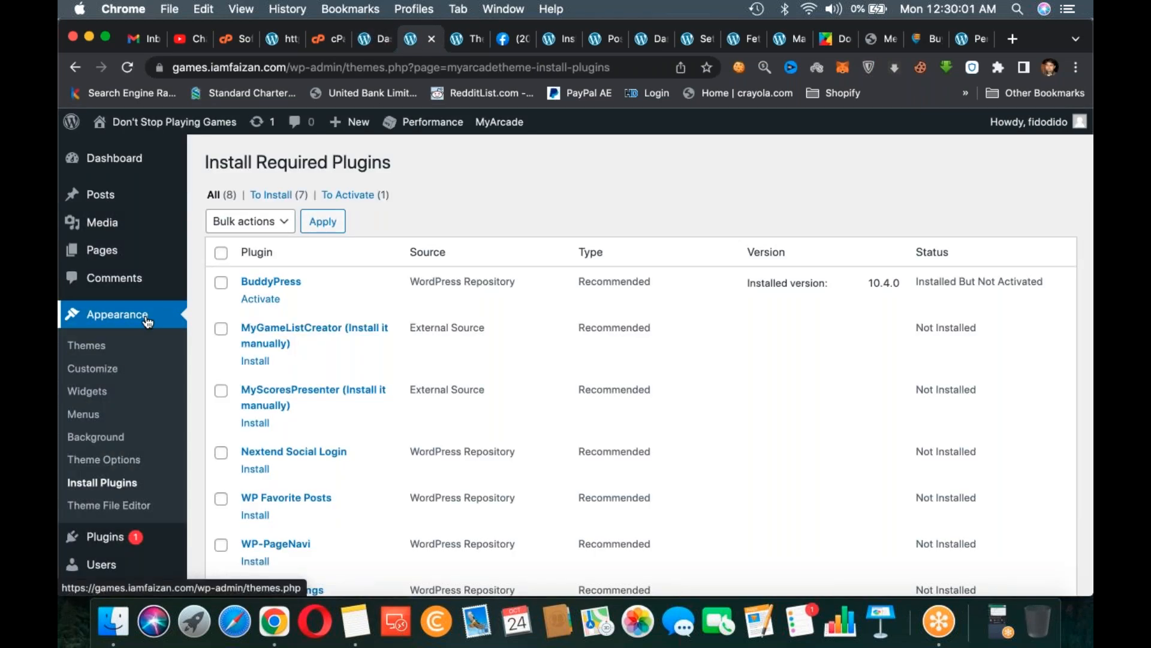
left_click(147, 322)
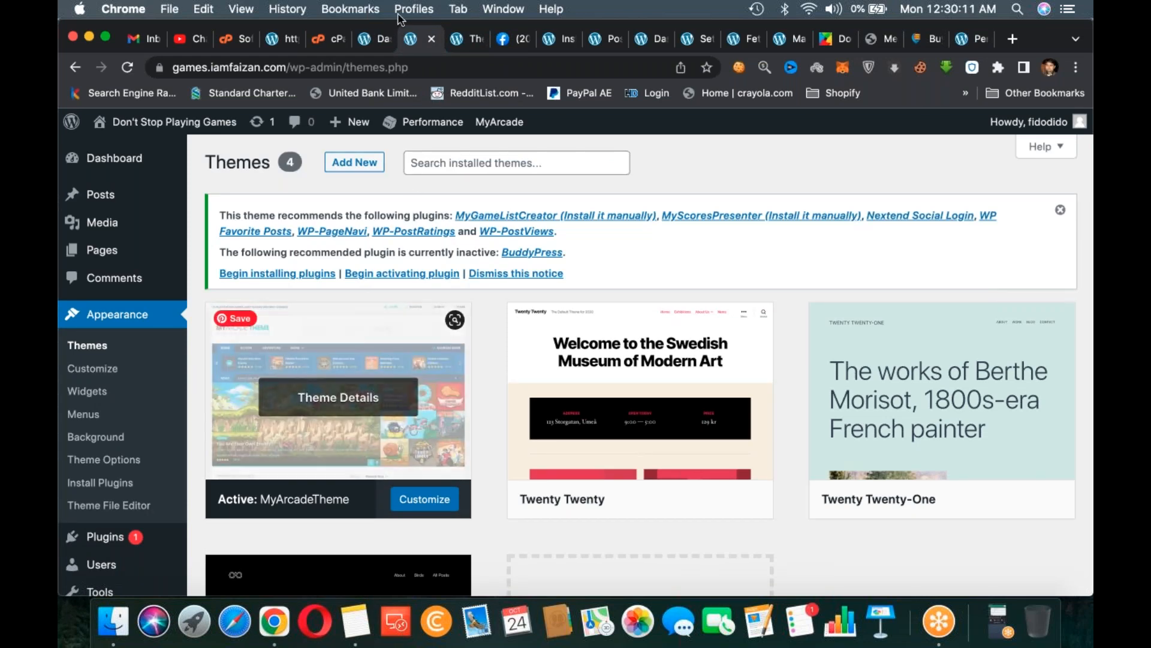
left_click(371, 39)
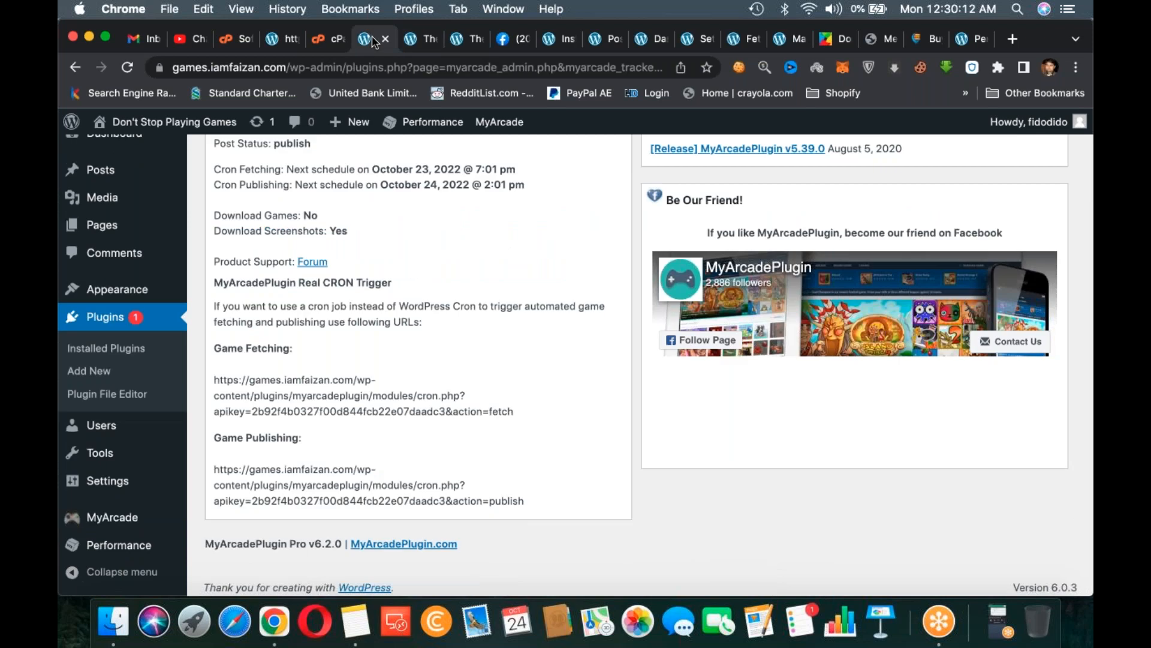
left_click(421, 39)
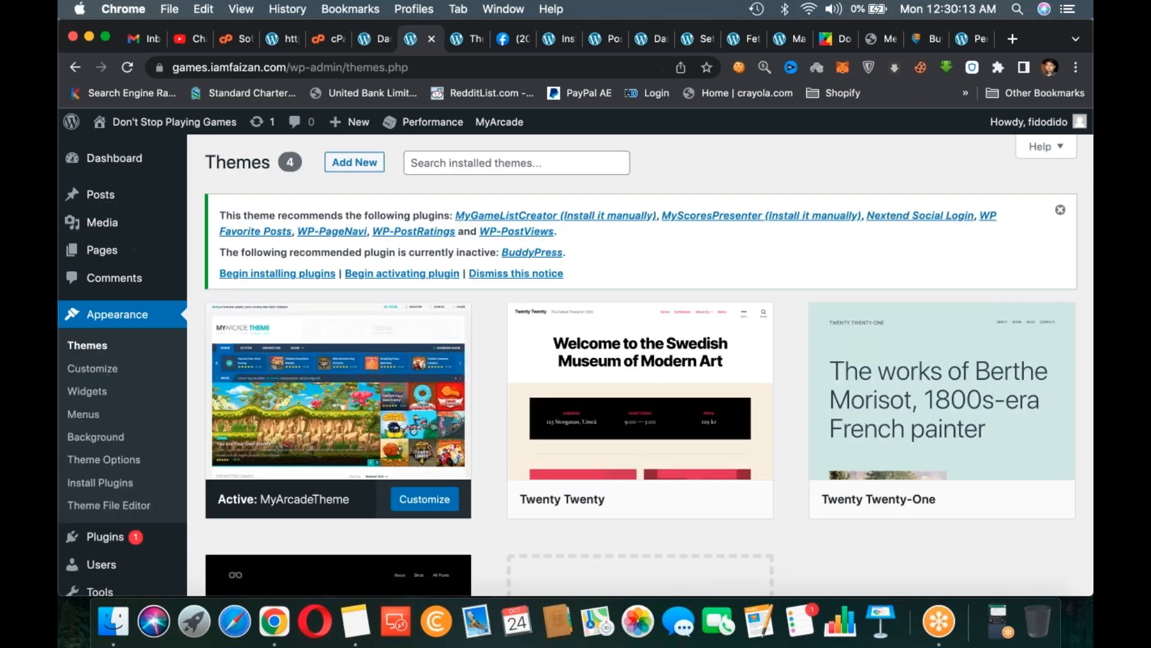
left_click(369, 39)
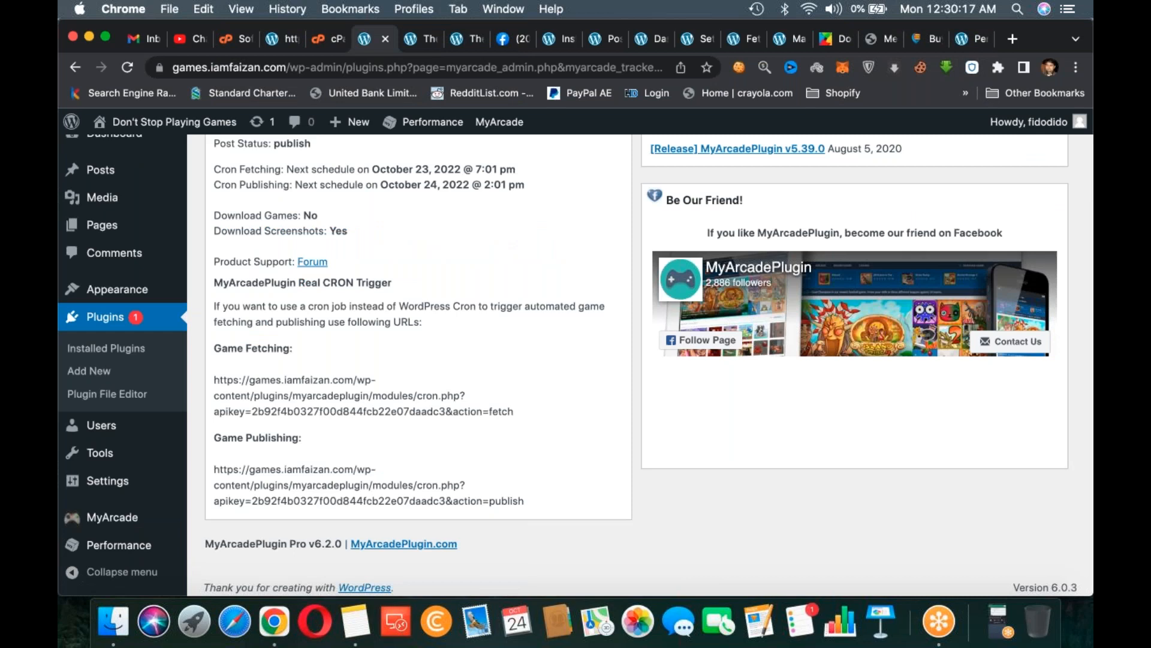
scroll(282, 182, "up", 7)
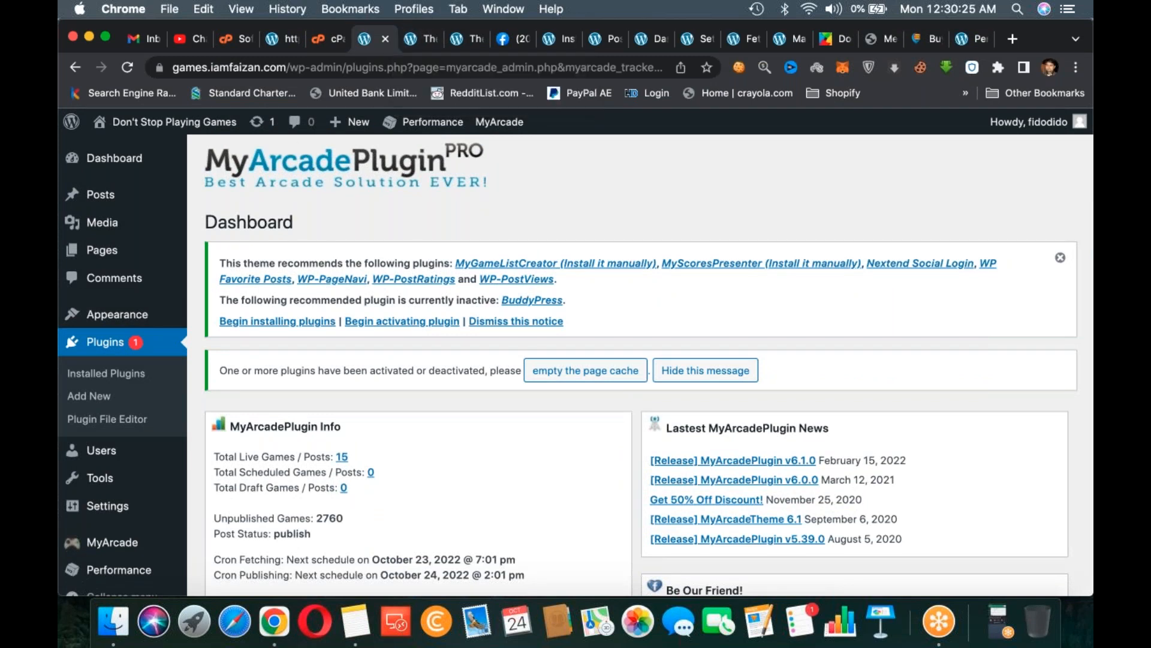
left_click(423, 42)
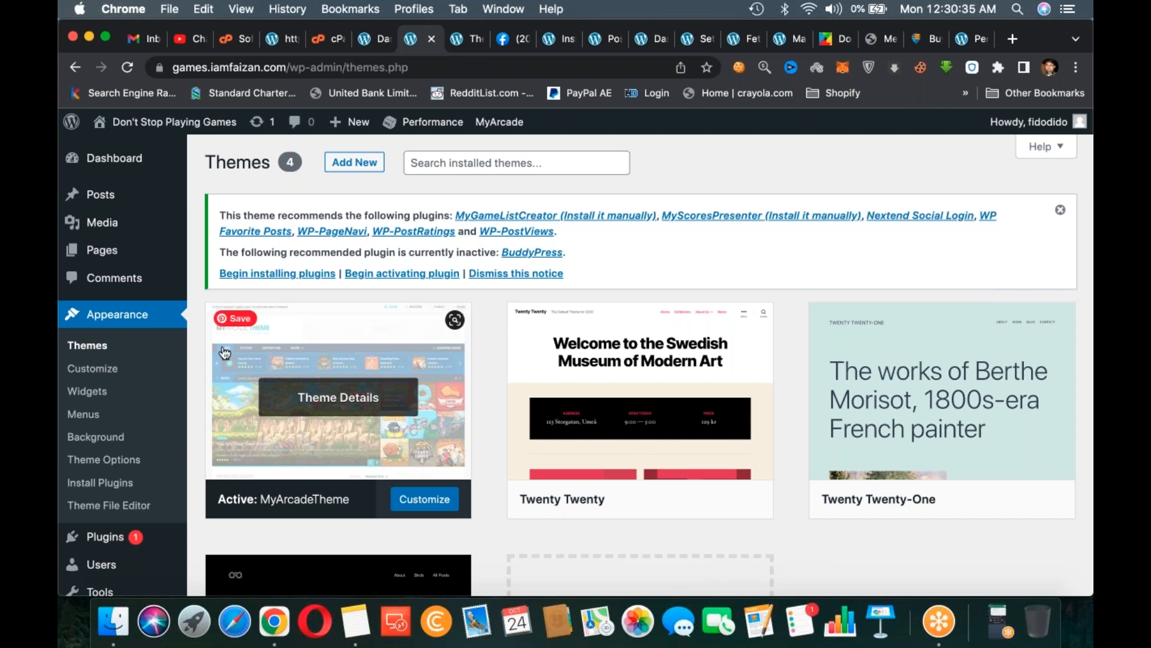
mouse_move(102, 250)
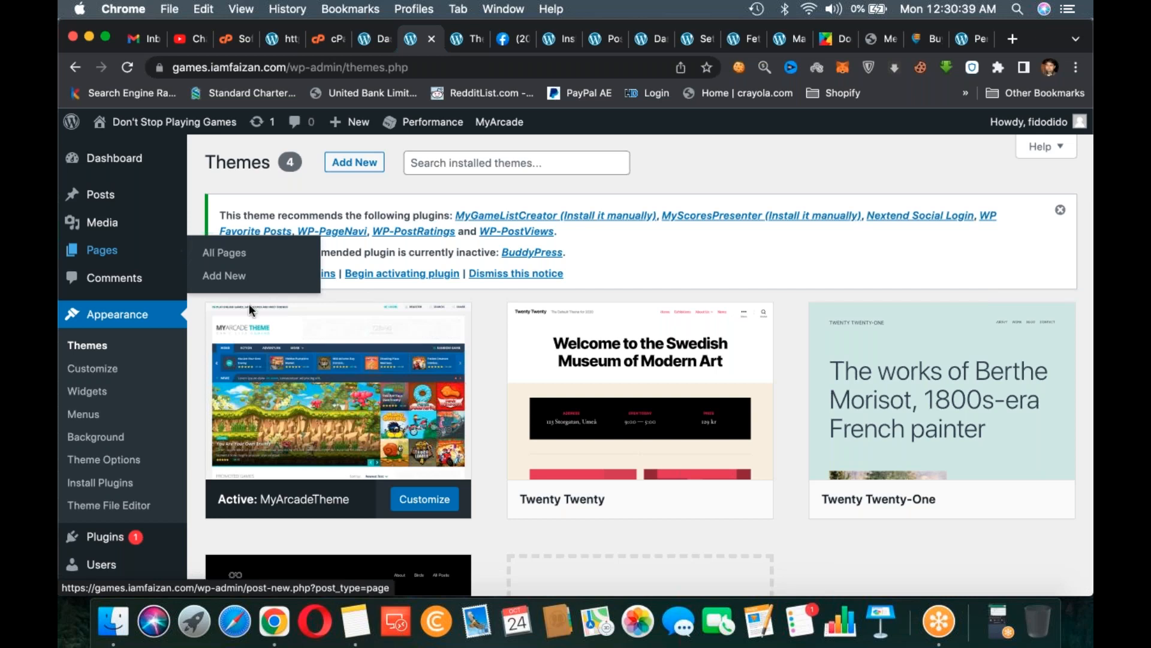
left_click(464, 39)
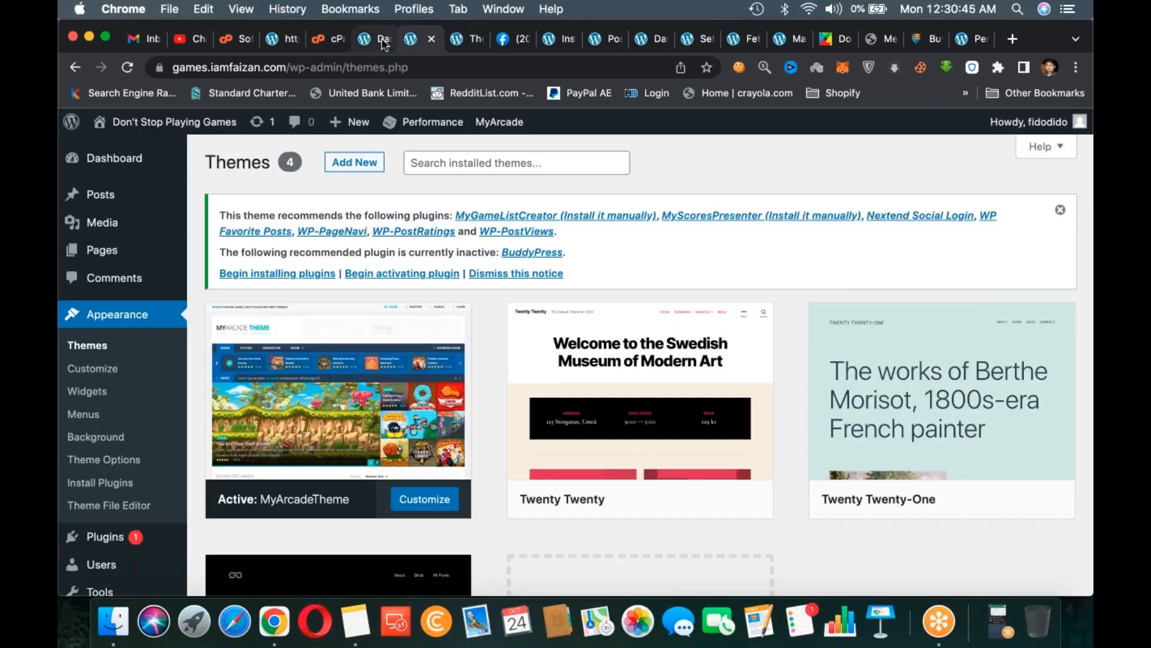
- Close the MyArcadePlugin dashboard, duplicate Themes, wp-admin, cPanel Cron Jobs and Softaculous tabs
left_click(385, 42)
left_click(385, 40)
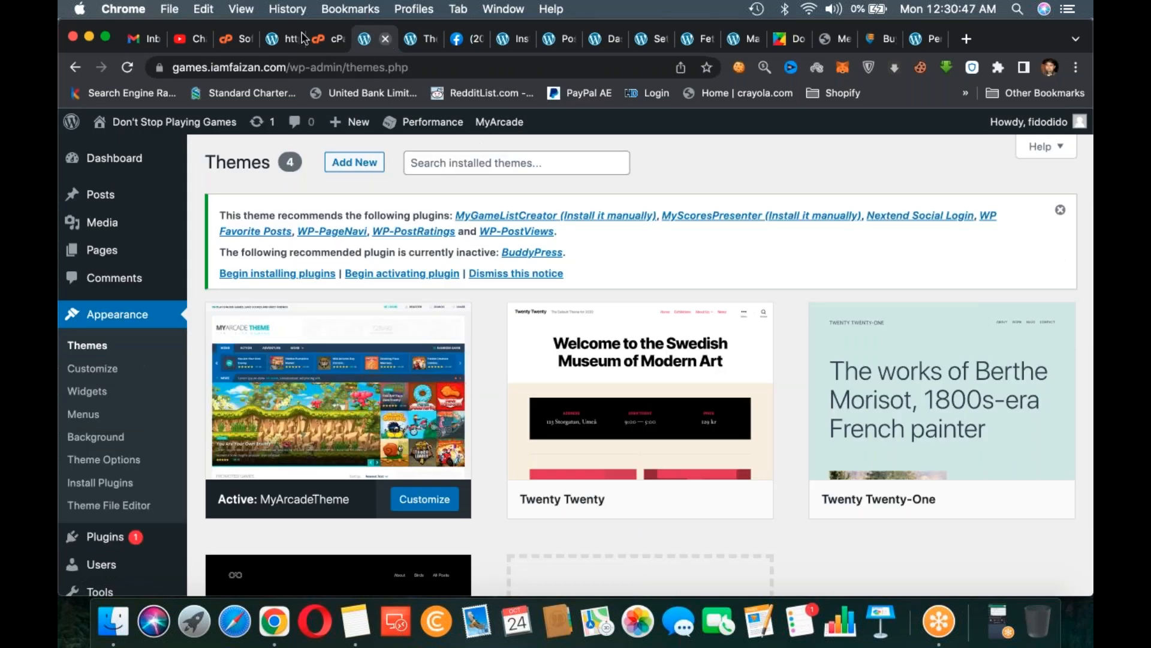
left_click(385, 40)
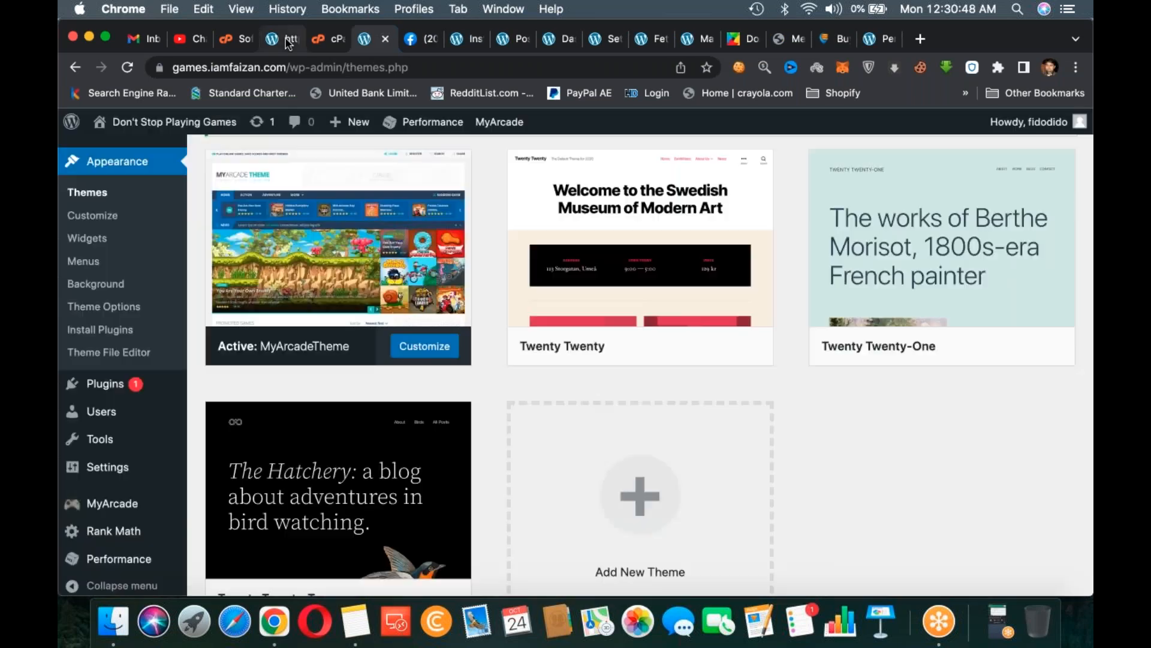
left_click(290, 40)
left_click(292, 40)
left_click(292, 40)
left_click(246, 40)
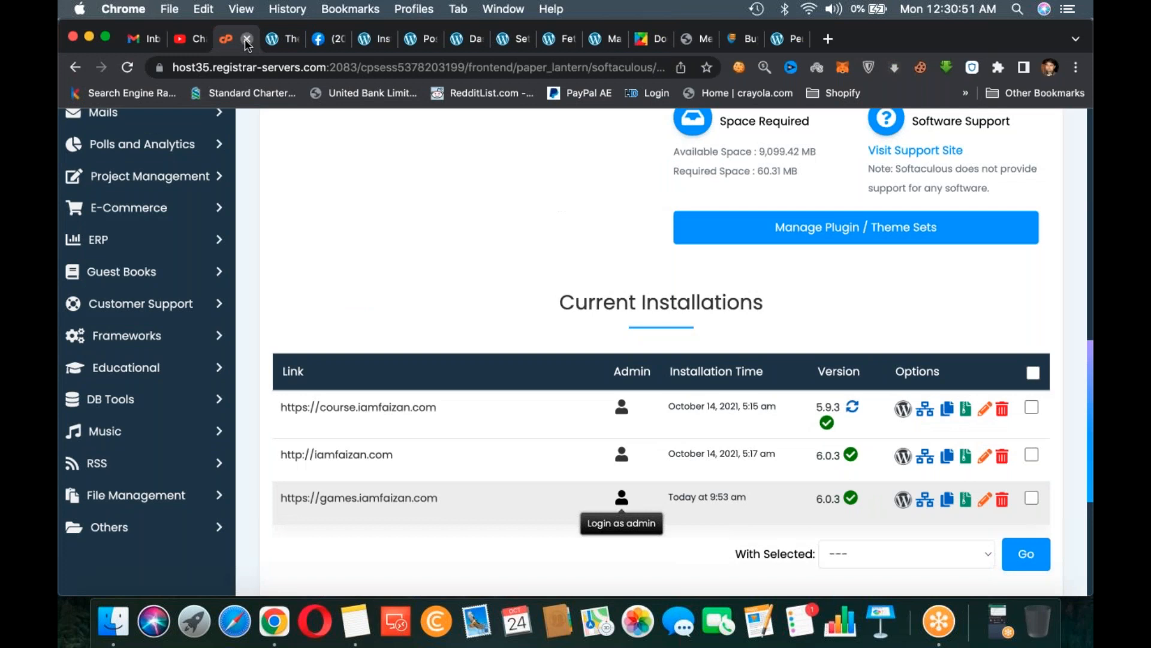
left_click(246, 42)
- Reopen the recently closed cPanel Cron Jobs tab from the browser history
left_click(293, 9)
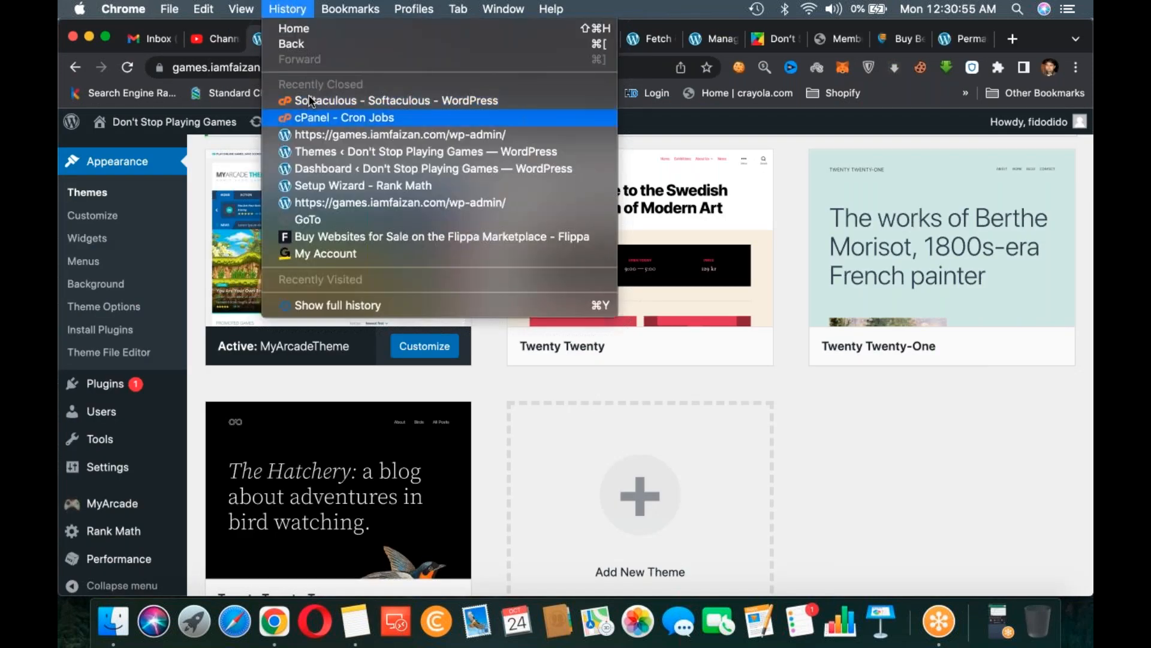
left_click(310, 120)
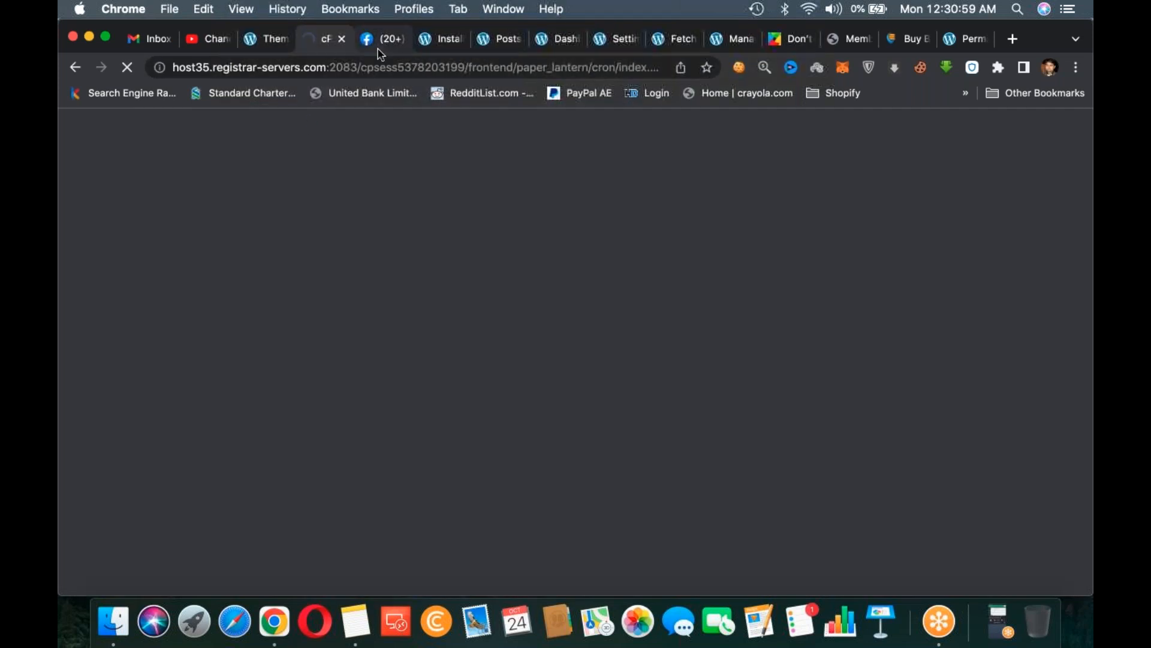
- Return to the installed themes tab and open the MyArcade plugin's settings page
left_click(430, 47)
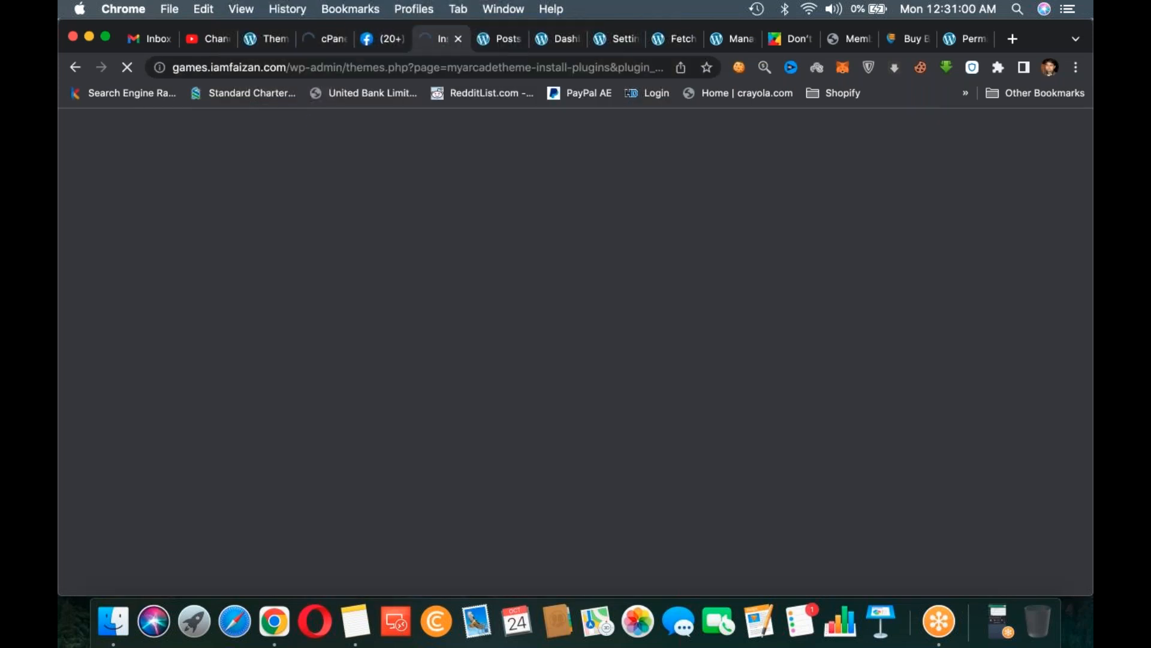
left_click(267, 40)
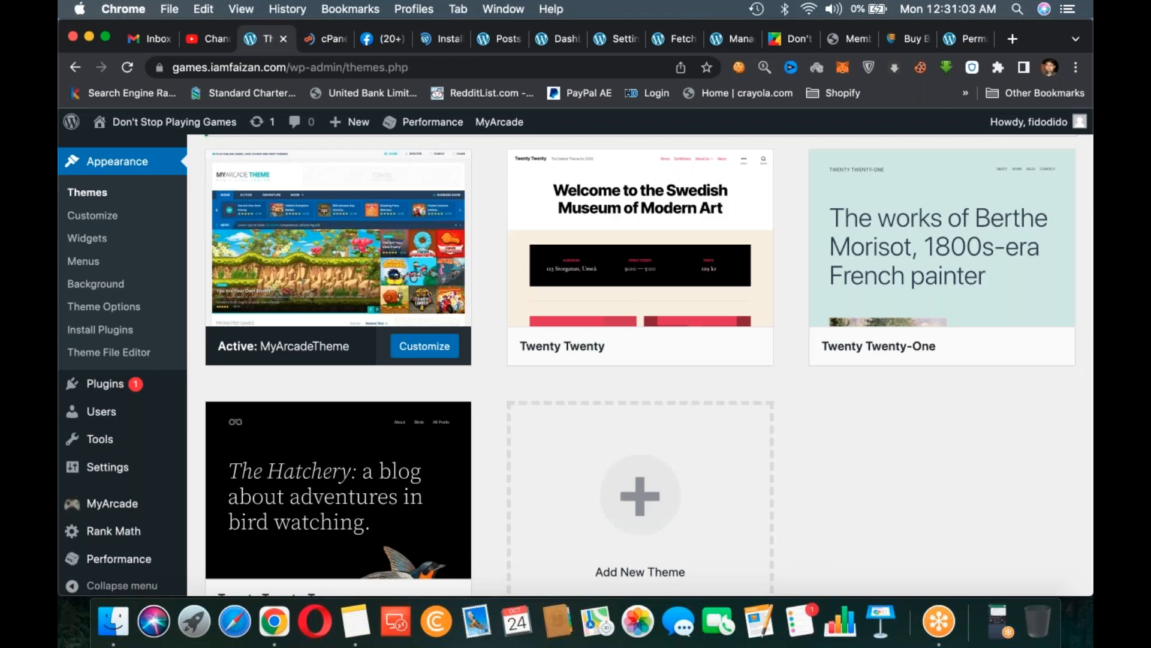
scroll(108, 225, "down", 3)
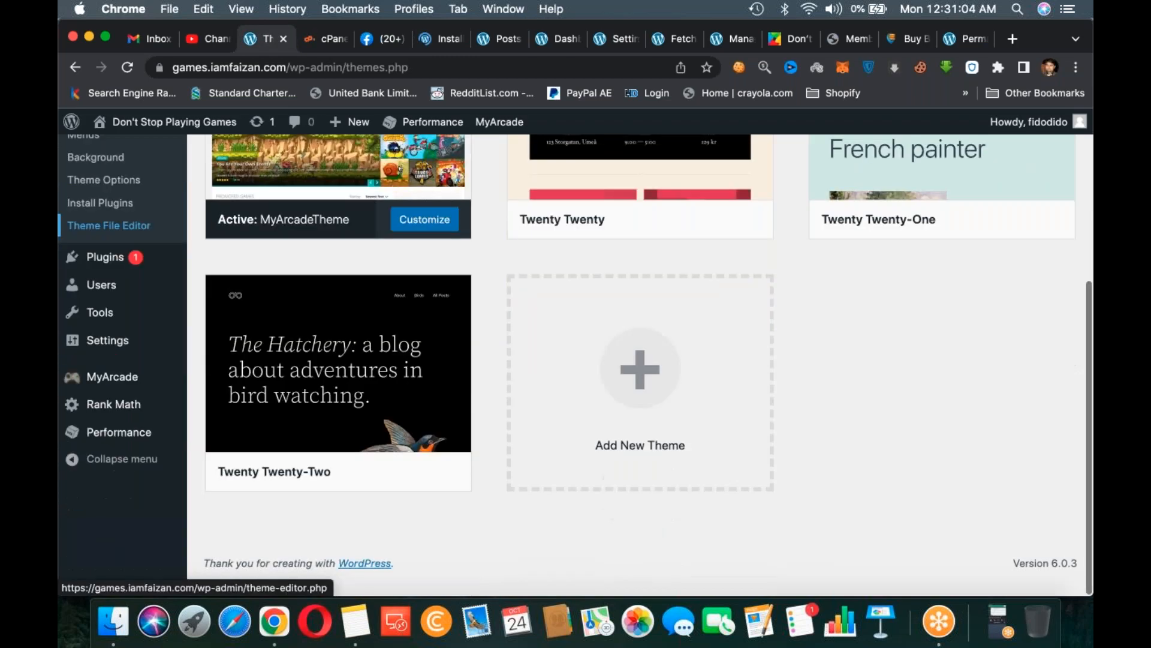
scroll(120, 360, "up", 1)
mouse_move(114, 489)
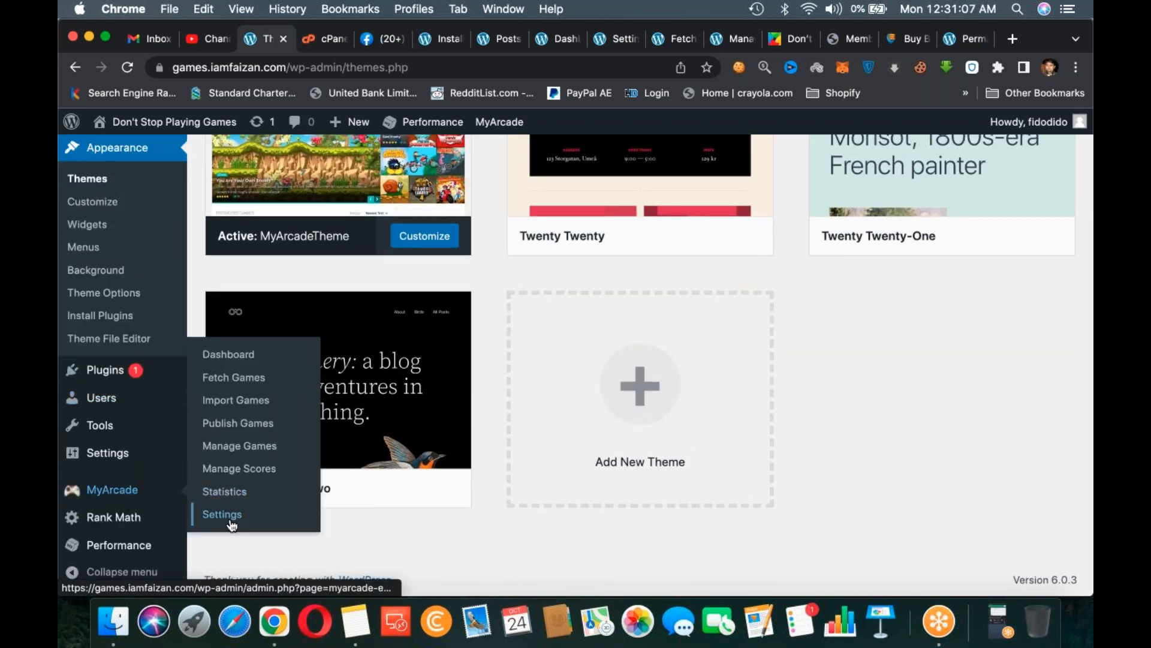
left_click(222, 515)
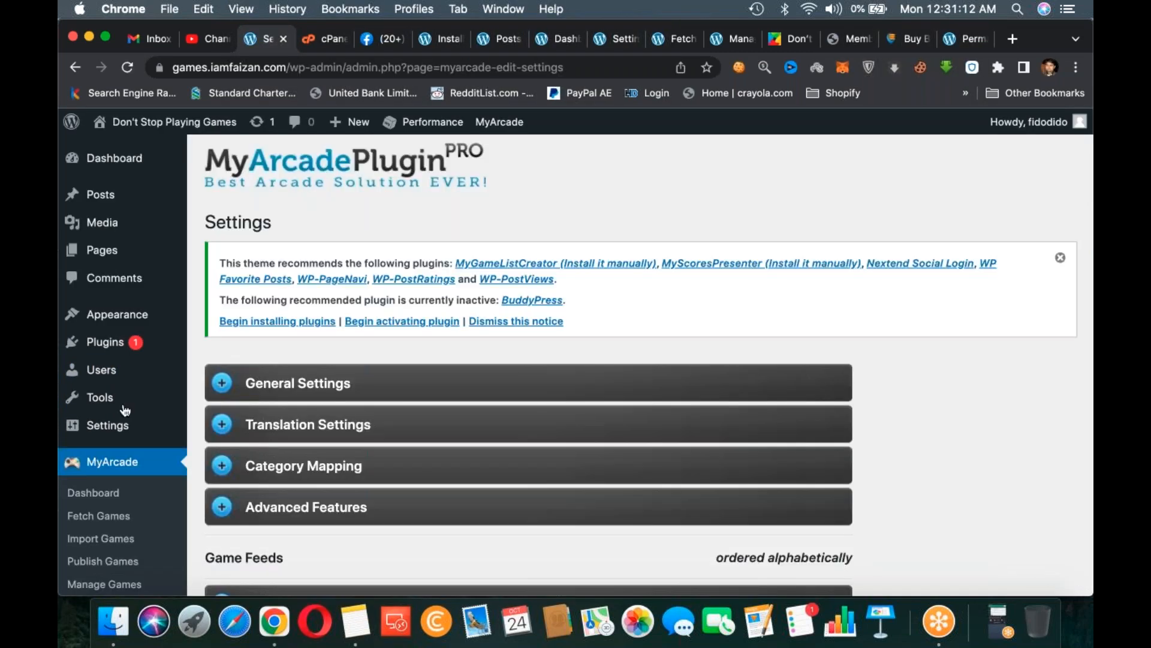
- Open the MyArcade dashboard and examine the game fetching and publishing URLs under its Real CRON Trigger section
scroll(102, 329, "down", 2)
scroll(102, 328, "down", 2)
left_click(102, 329)
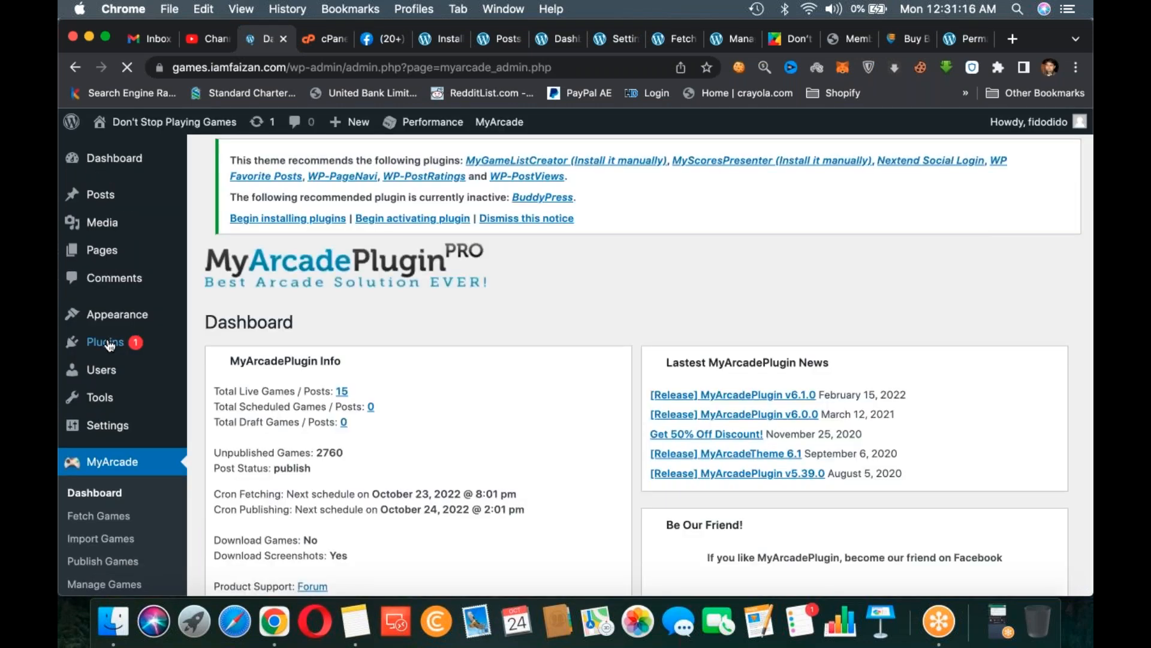
scroll(103, 455, "down", 7)
left_click(101, 489)
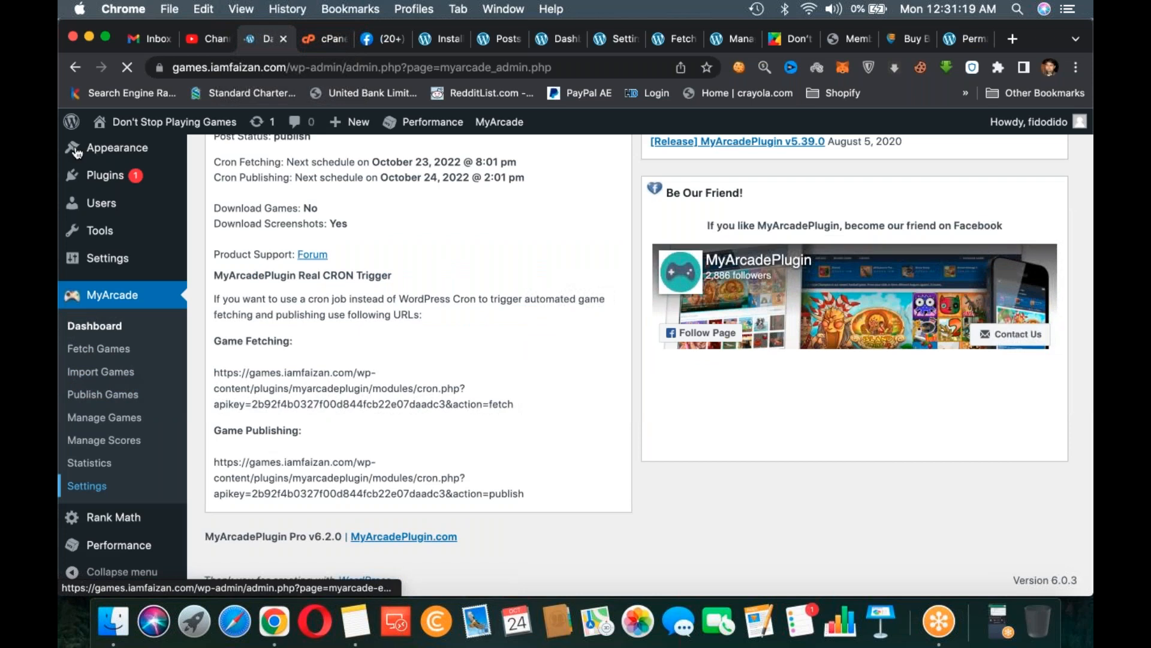
left_click(73, 68)
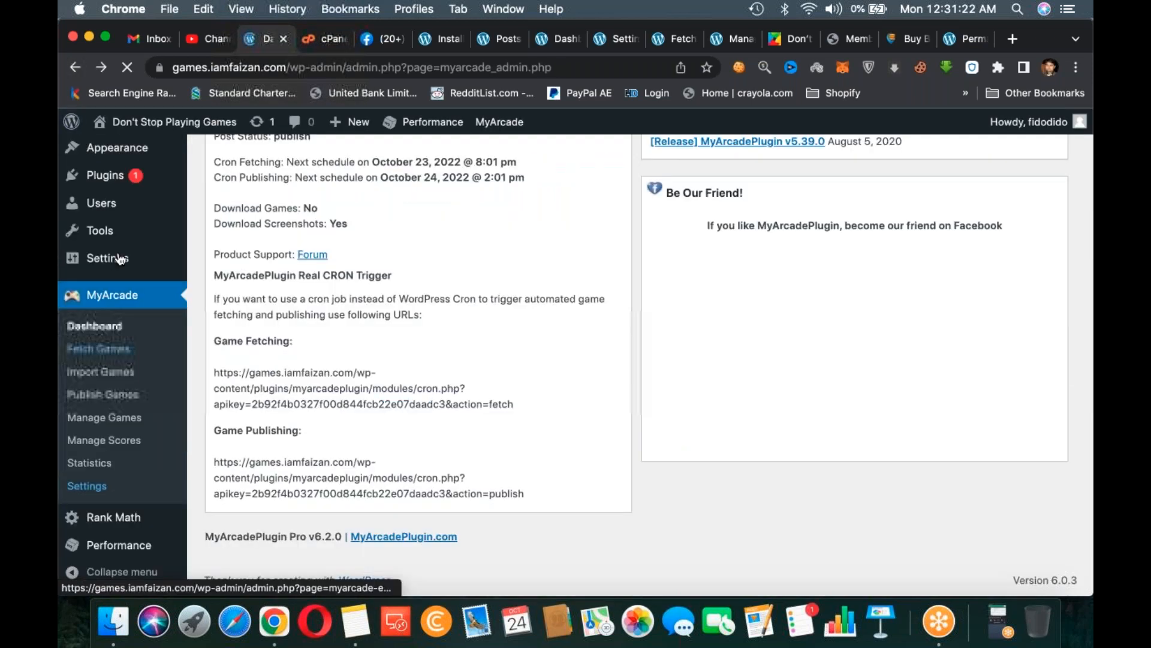
left_click(96, 327)
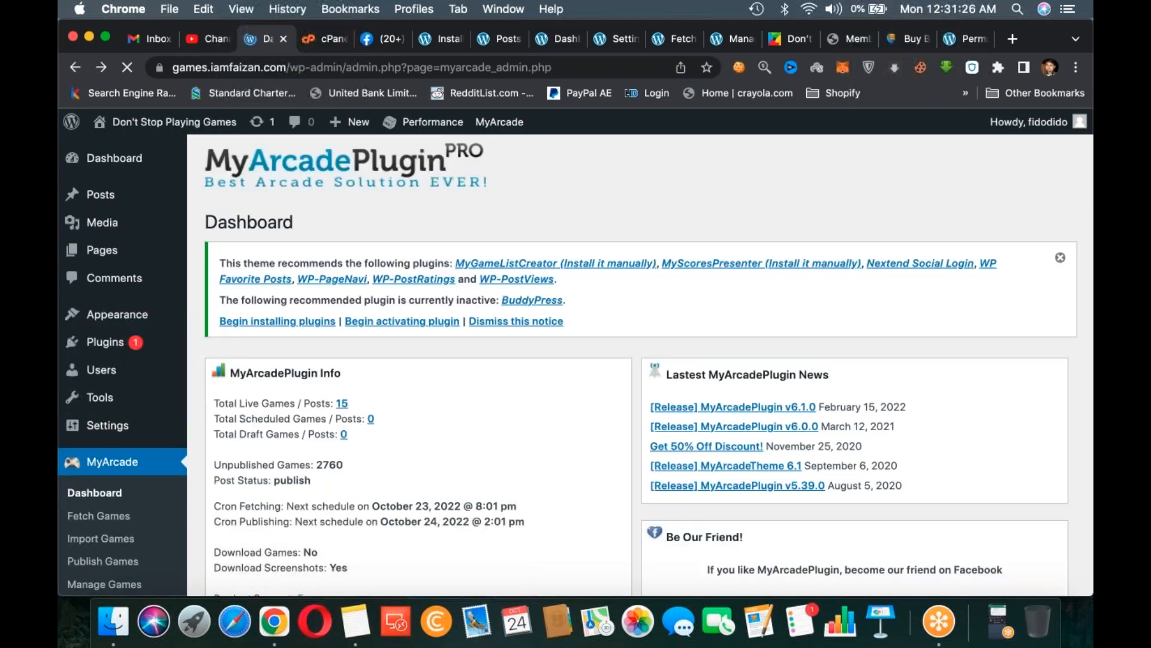
scroll(641, 364, "down", 4)
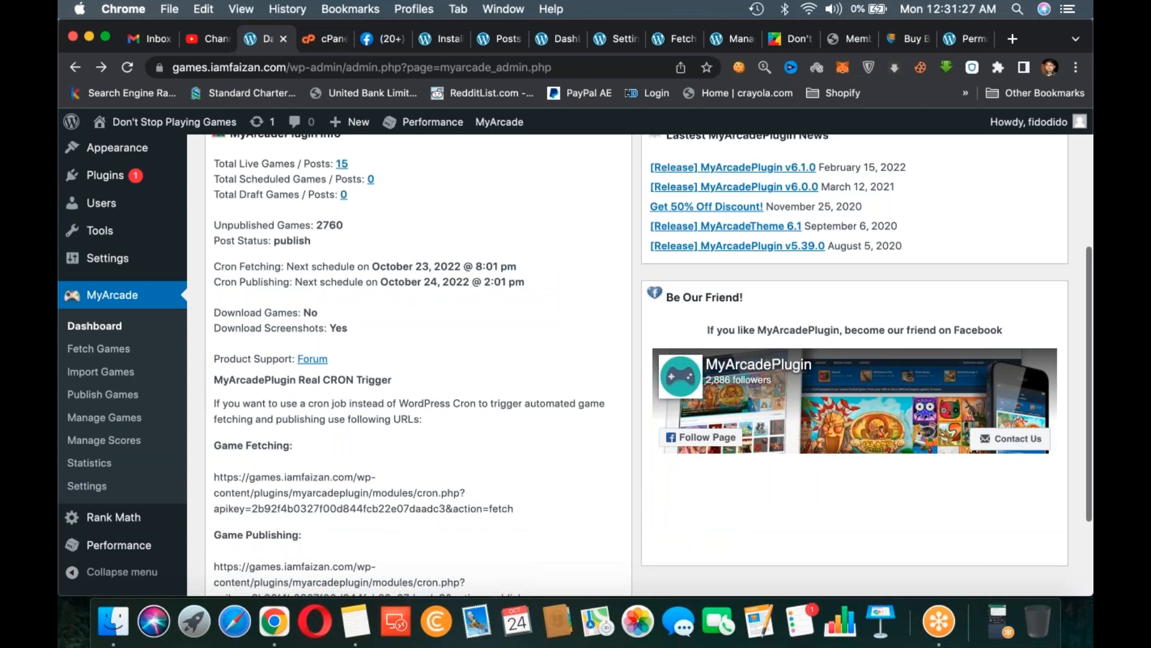
scroll(215, 370, "down", 2)
- Highlight the game fetching URL, then switch to the cPanel tab and open the cPanel home page
left_click_drag(214, 372, 522, 410)
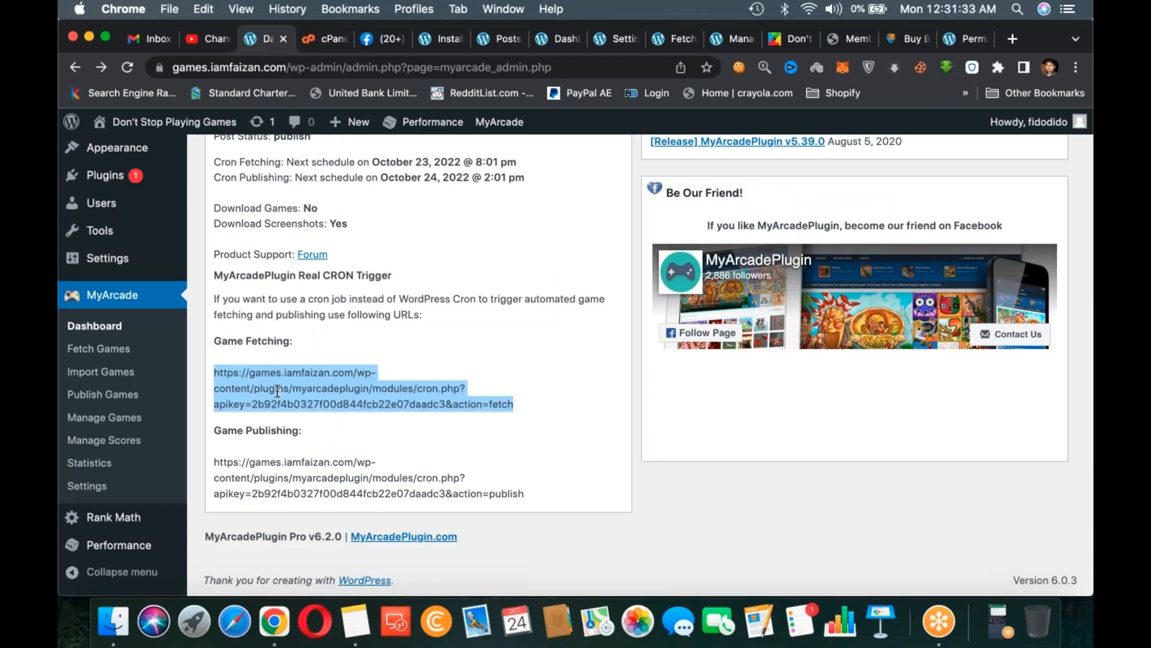
left_click(323, 40)
scroll(576, 360, "up", 10)
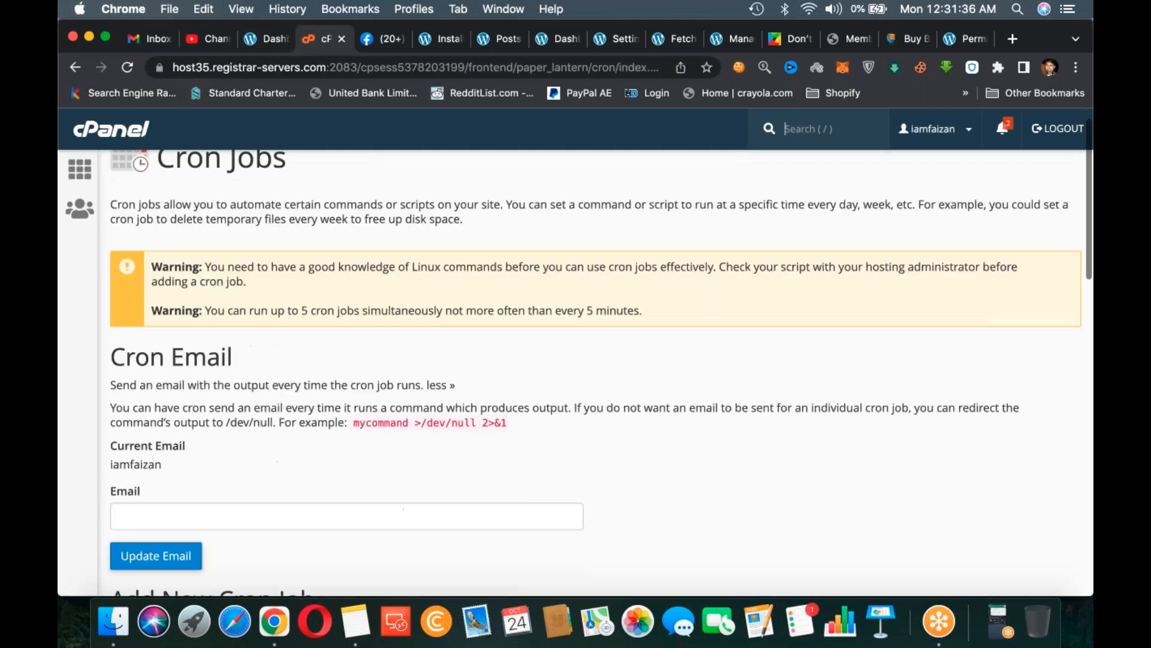
left_click(133, 134)
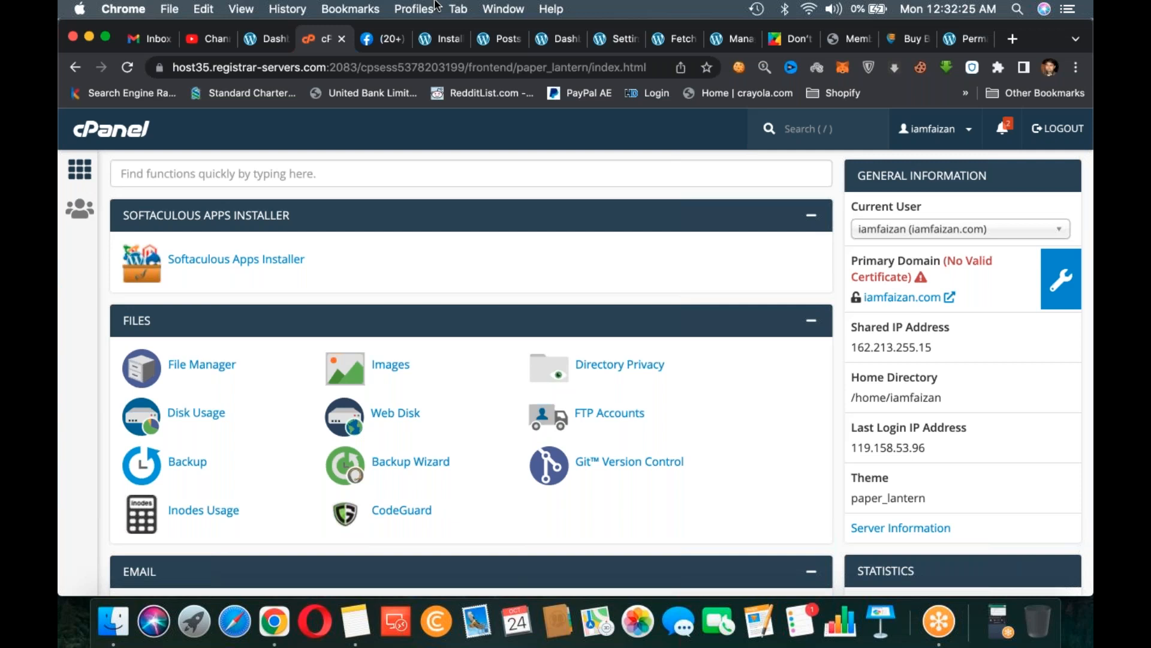
- Copy the game fetching cron URL from the MyArcade dashboard
left_click(270, 43)
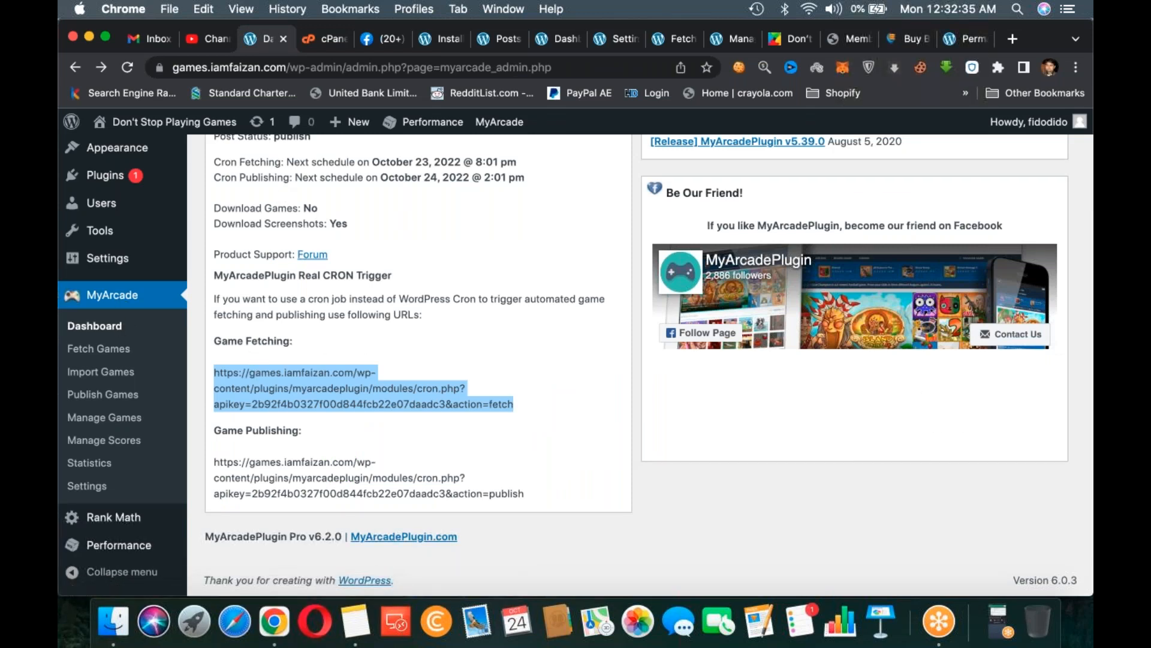
right_click(265, 360)
left_click(290, 390)
- Search the cPanel functions for "cron" and open Cron Jobs
left_click(321, 38)
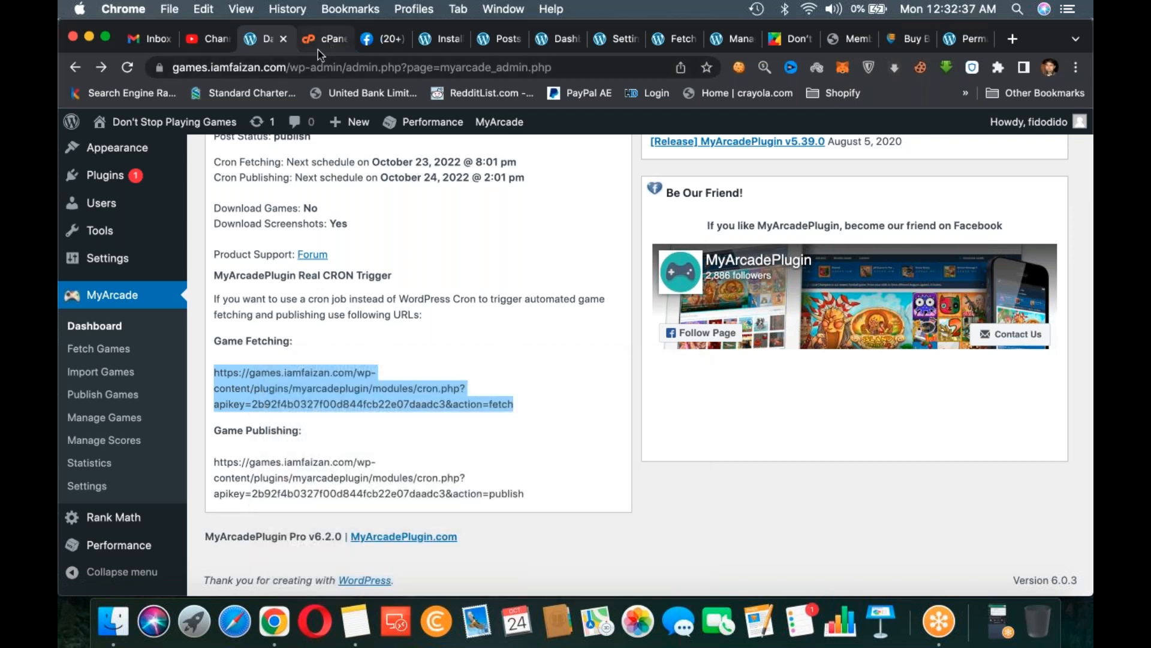
left_click(170, 178)
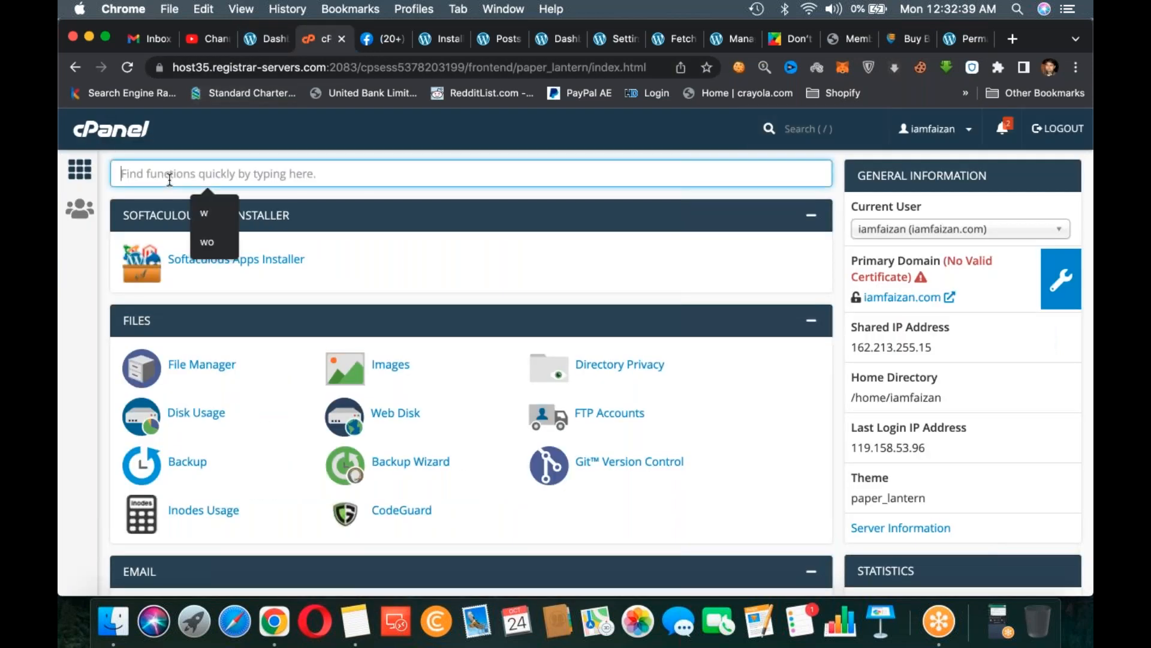
type("cron")
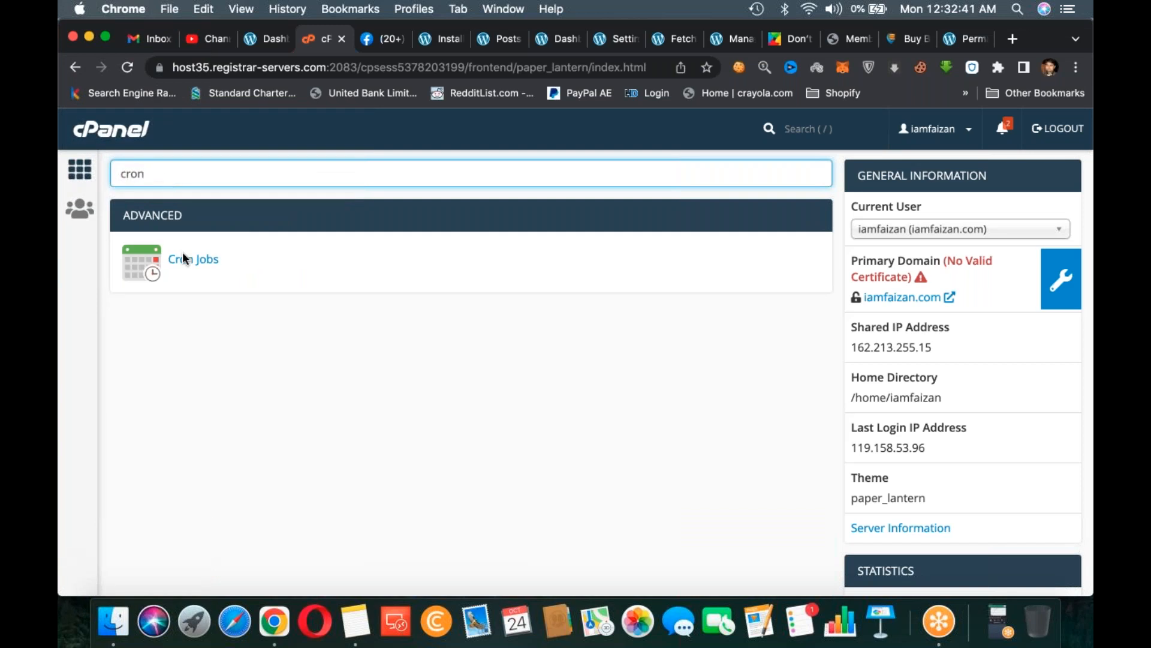
left_click(185, 259)
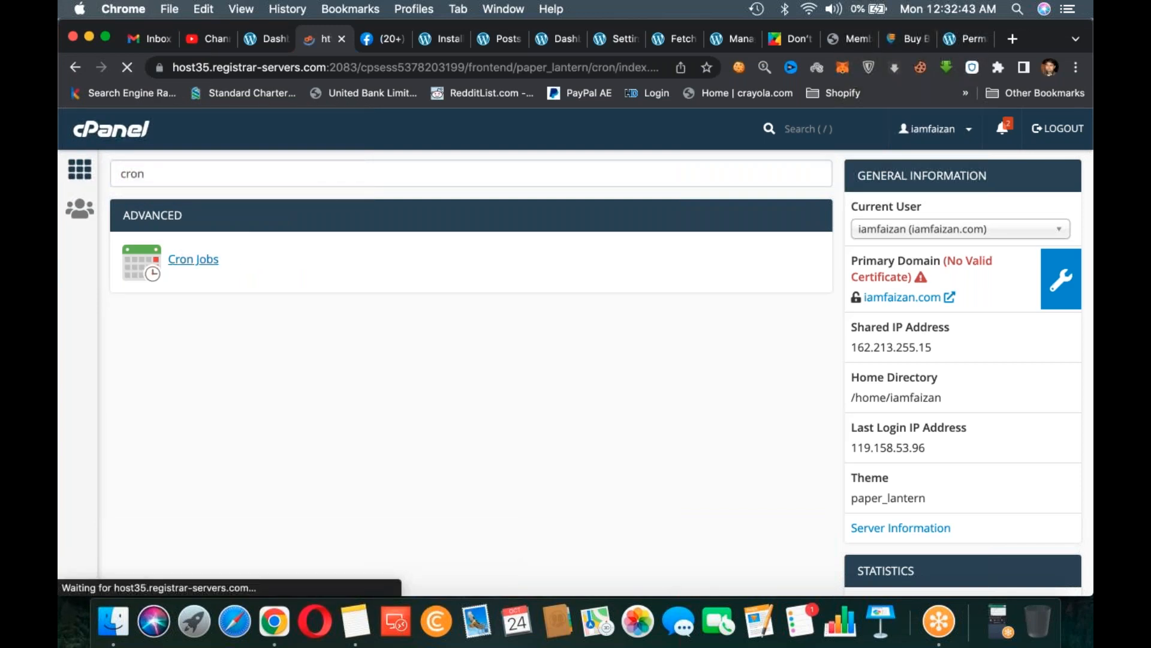
- Set the new cron job to Once Per Five Minutes and paste the game fetching URL with its API key as the command
scroll(593, 360, "down", 5)
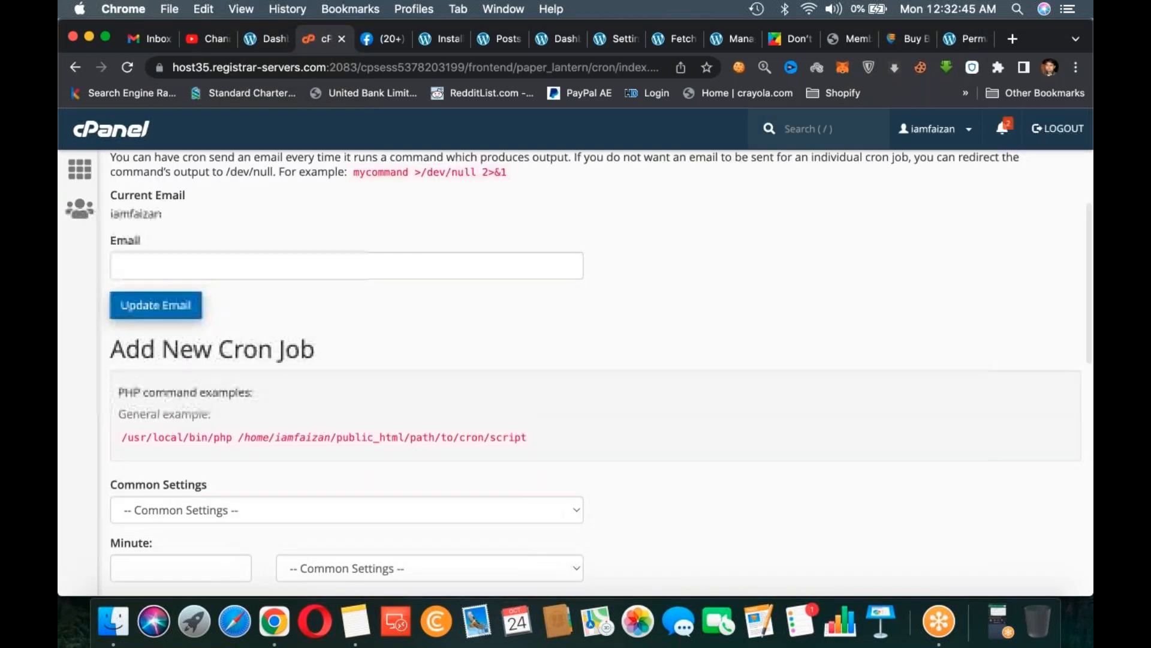
scroll(190, 240, "down", 2)
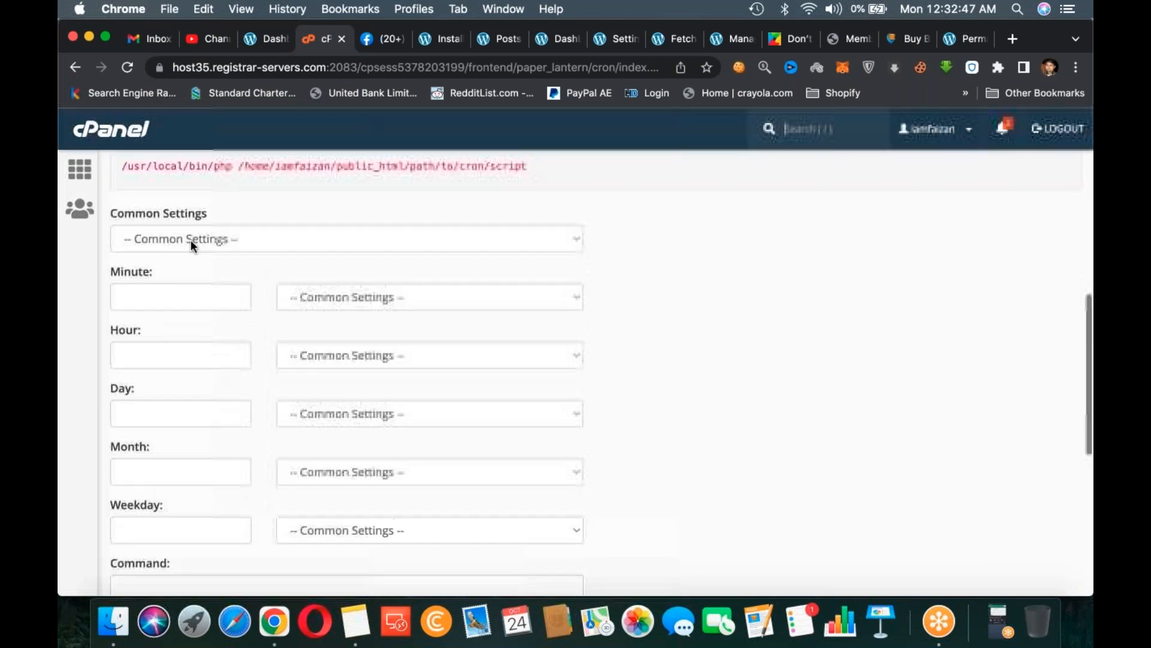
left_click(190, 240)
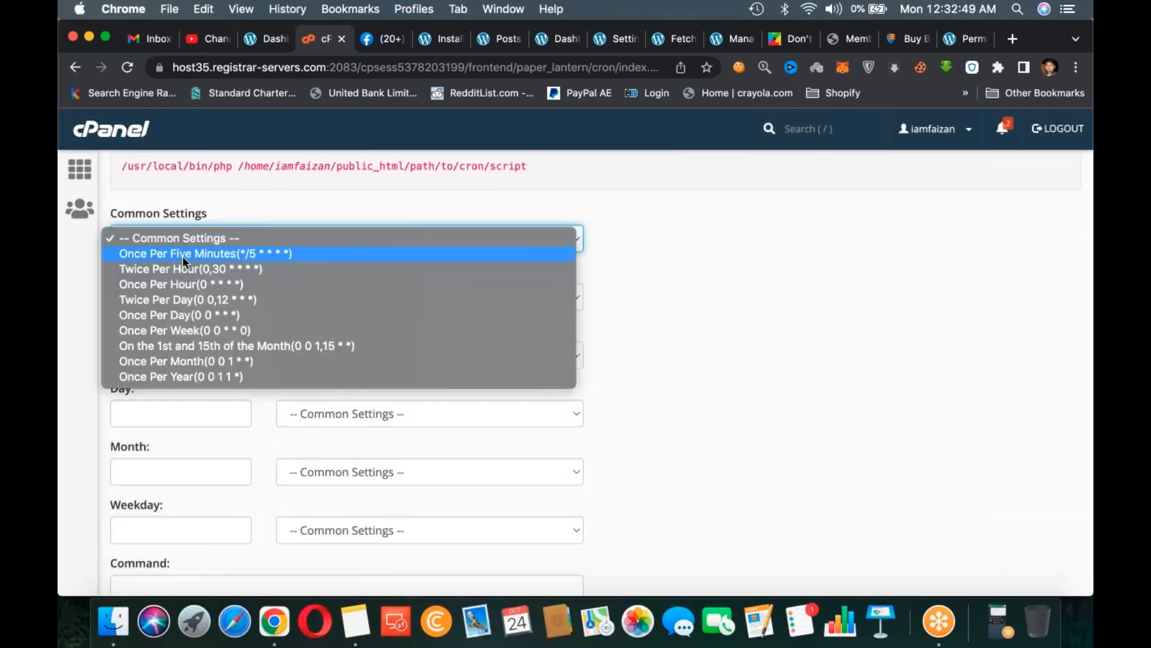
left_click(183, 256)
scroll(183, 256, "down", 5)
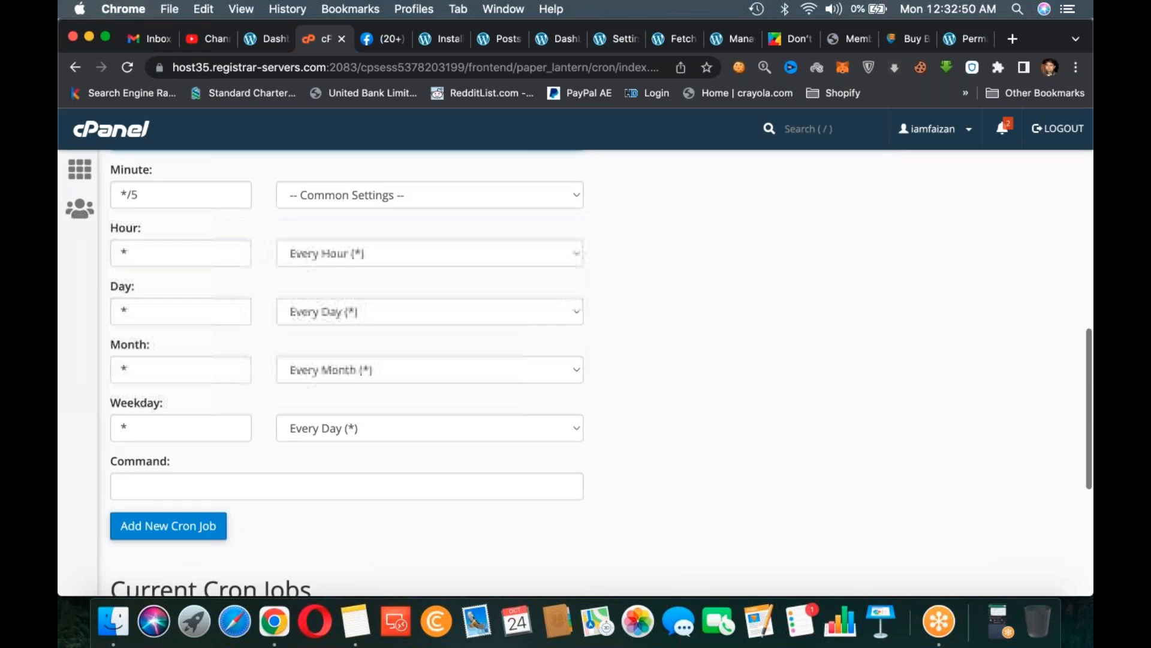
left_click(192, 308)
key("super+v")
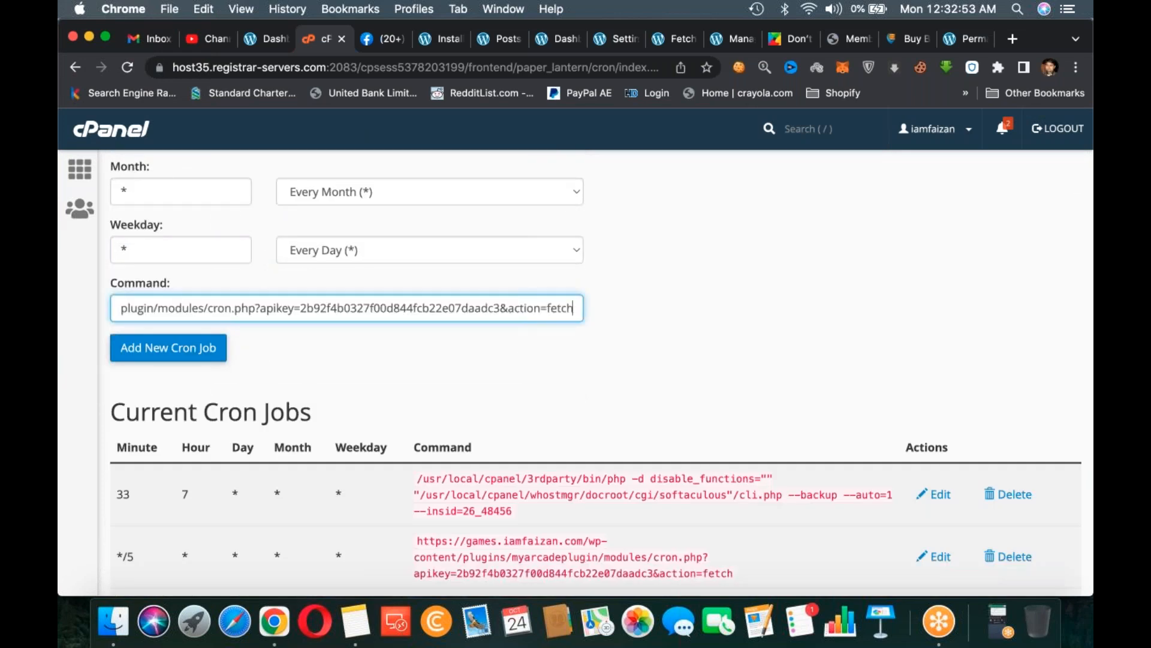
scroll(336, 416, "down", 3)
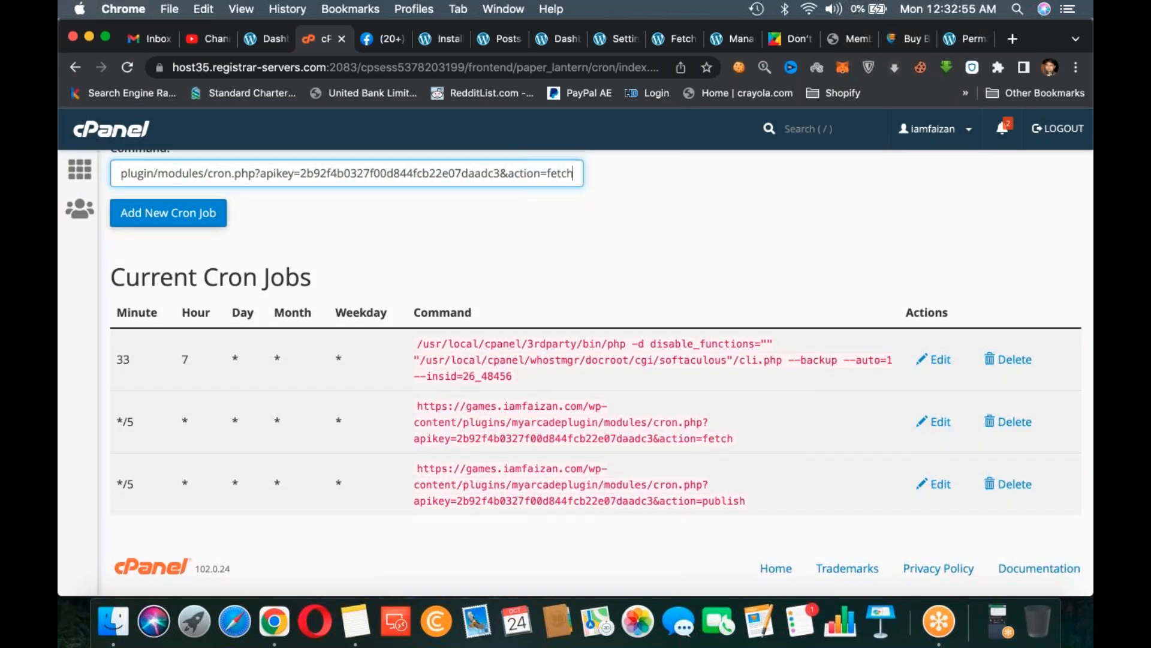
- Copy the game publishing cron URL from the MyArcade dashboard
left_click(264, 39)
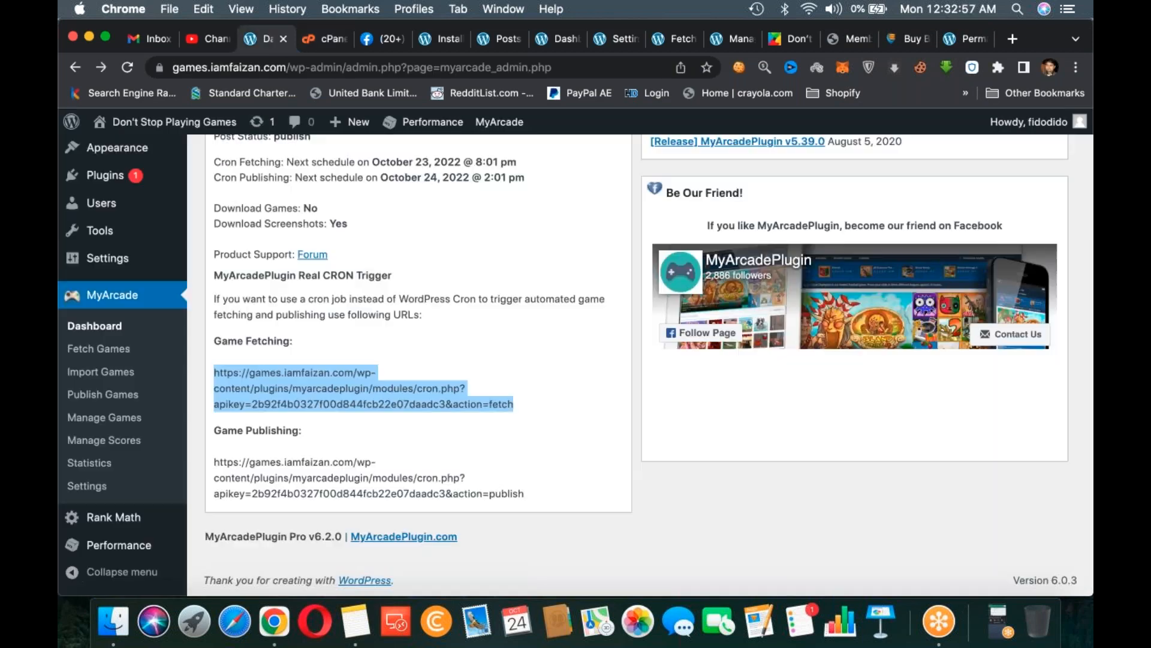
triple_click(369, 478)
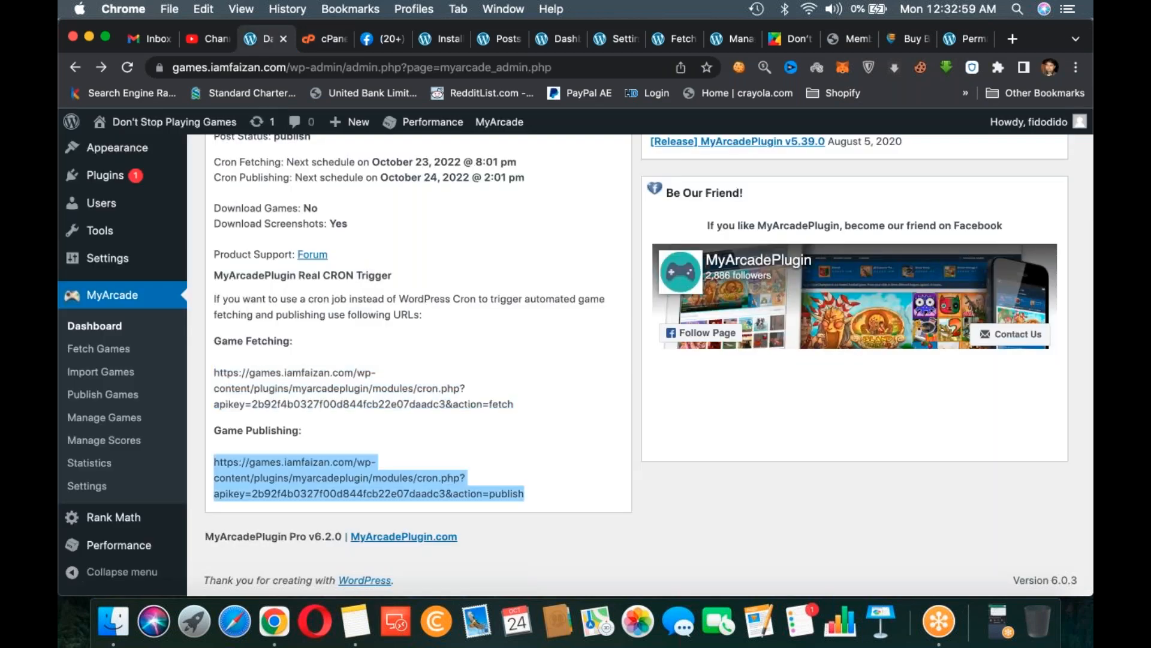
key("super+c")
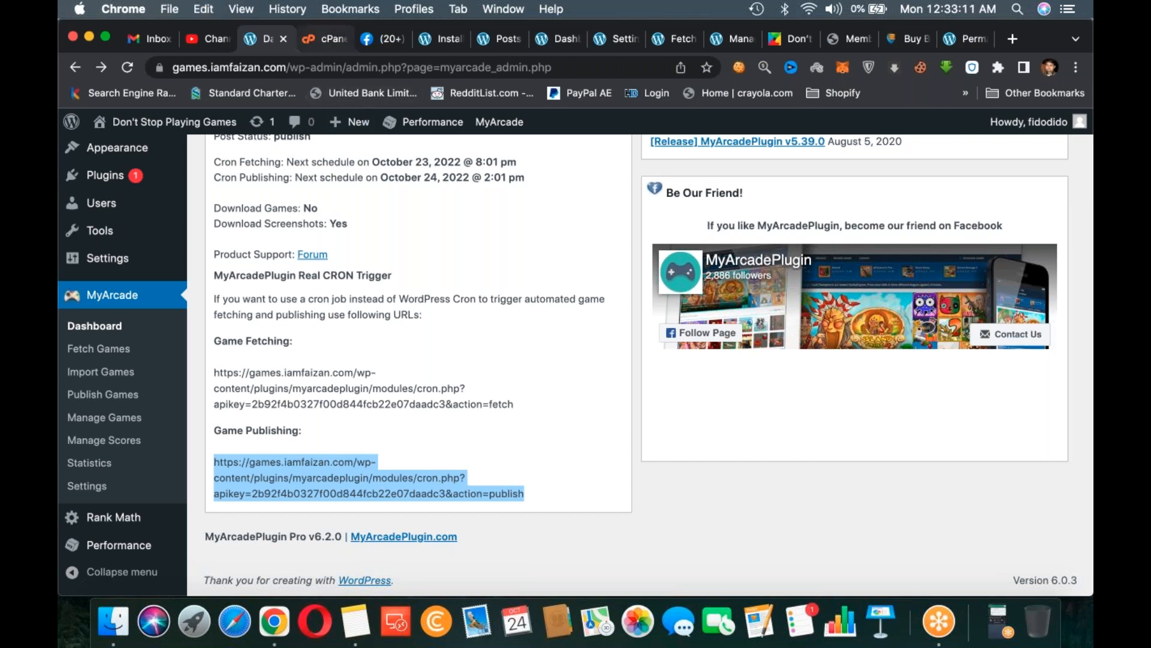
- Replace the new cron job's command with the game publishing URL containing the API key, keeping the Once Per Five Minutes schedule
left_click(321, 37)
scroll(271, 278, "up", 10)
scroll(176, 460, "down", 6)
left_click(174, 460)
left_click(175, 453)
scroll(192, 452, "down", 5)
triple_click(258, 513)
key("super+v")
scroll(575, 360, "down", 5)
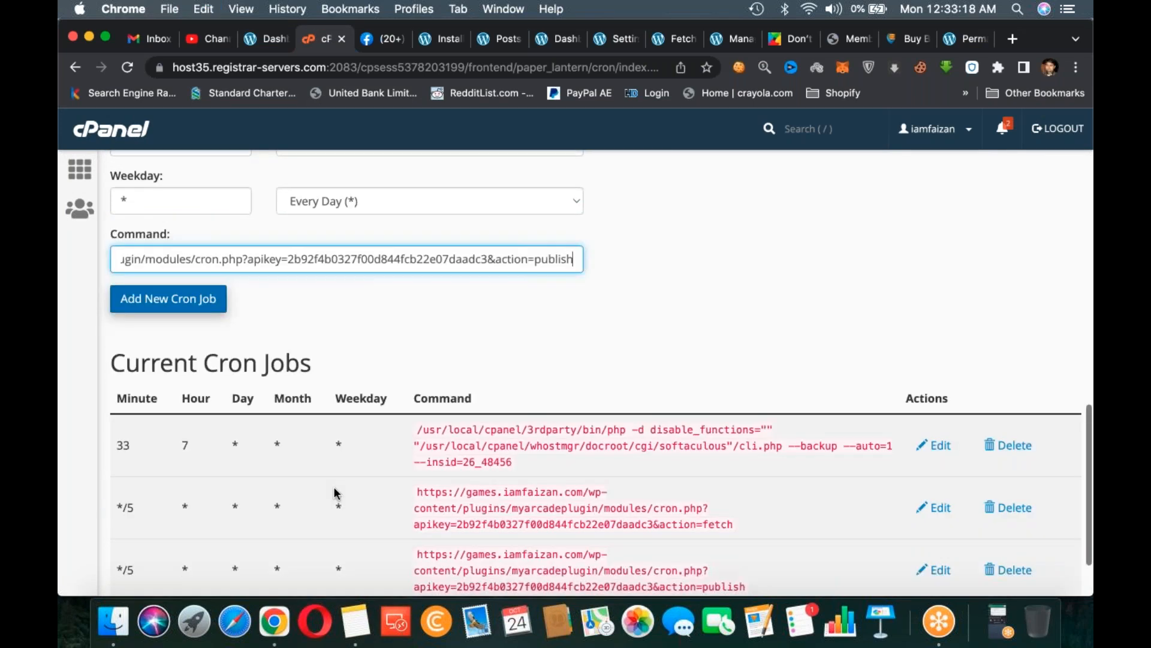
- Open the MyArcade settings page and close the cPanel Cron Jobs and Facebook tabs
left_click(255, 40)
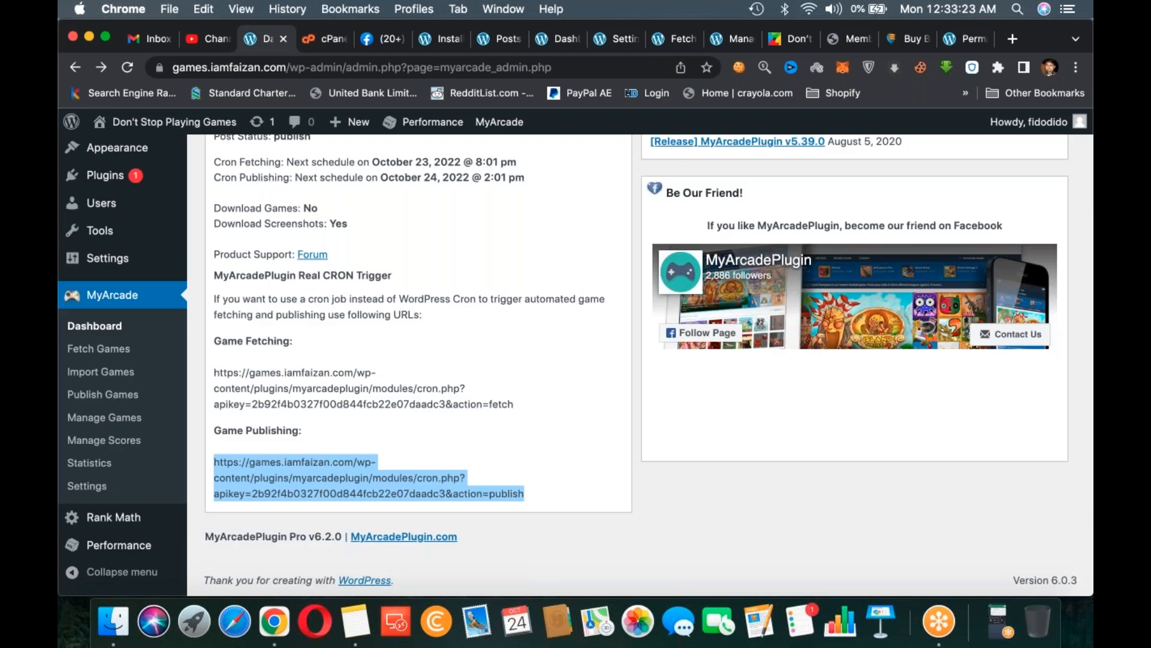
left_click(107, 489)
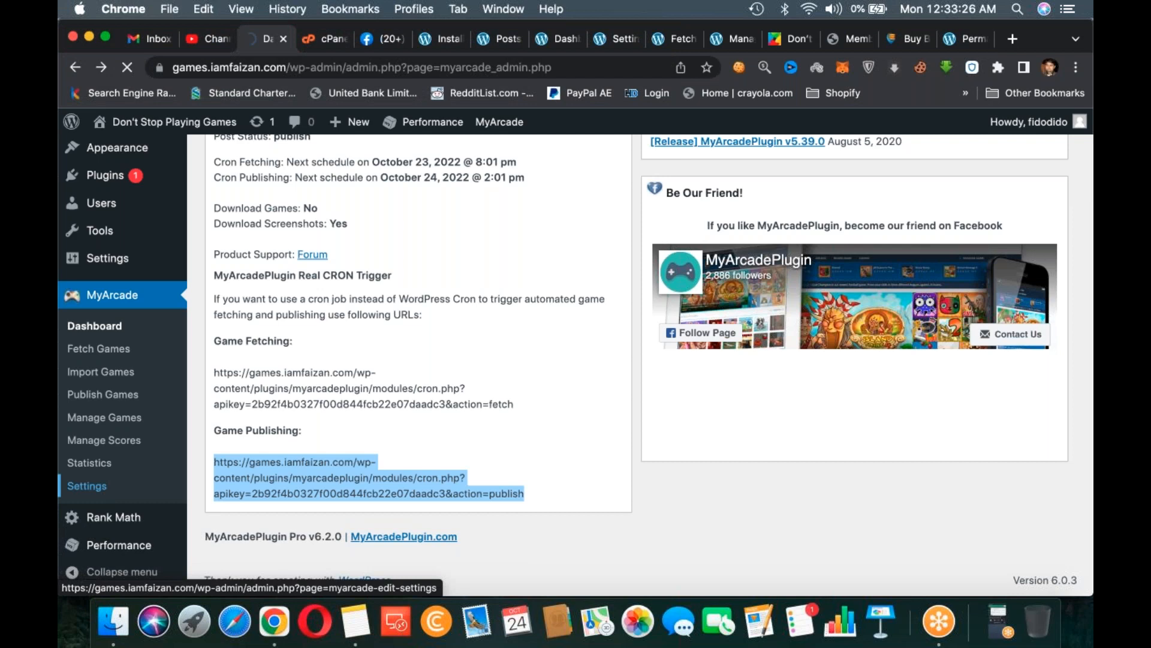
left_click(336, 41)
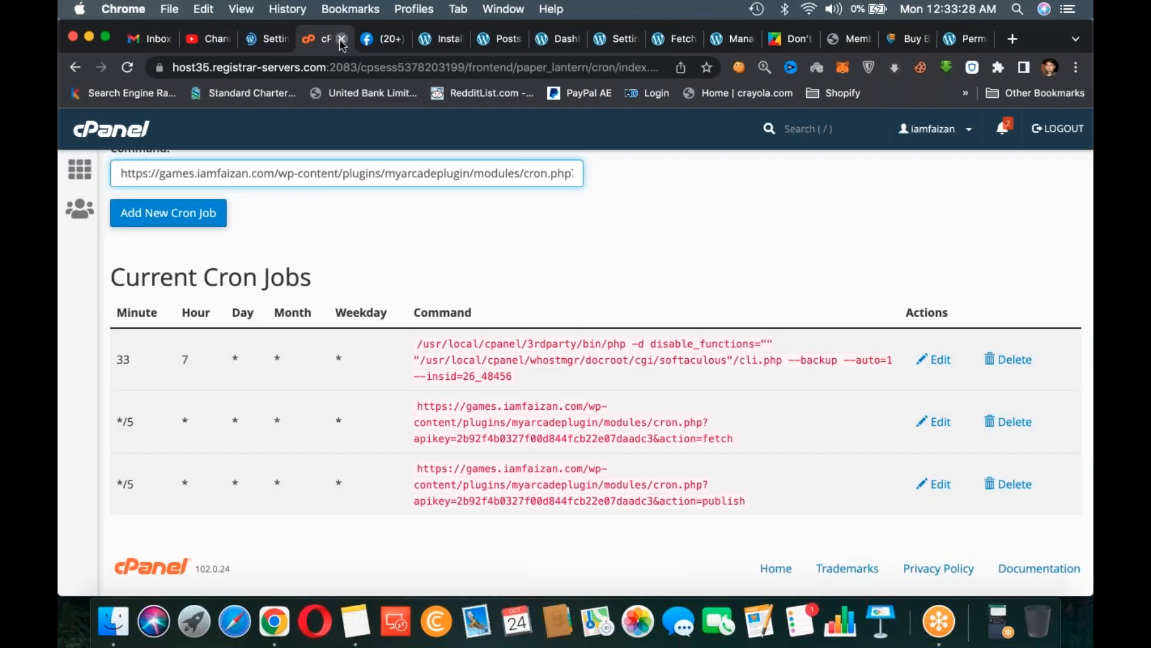
left_click(341, 41)
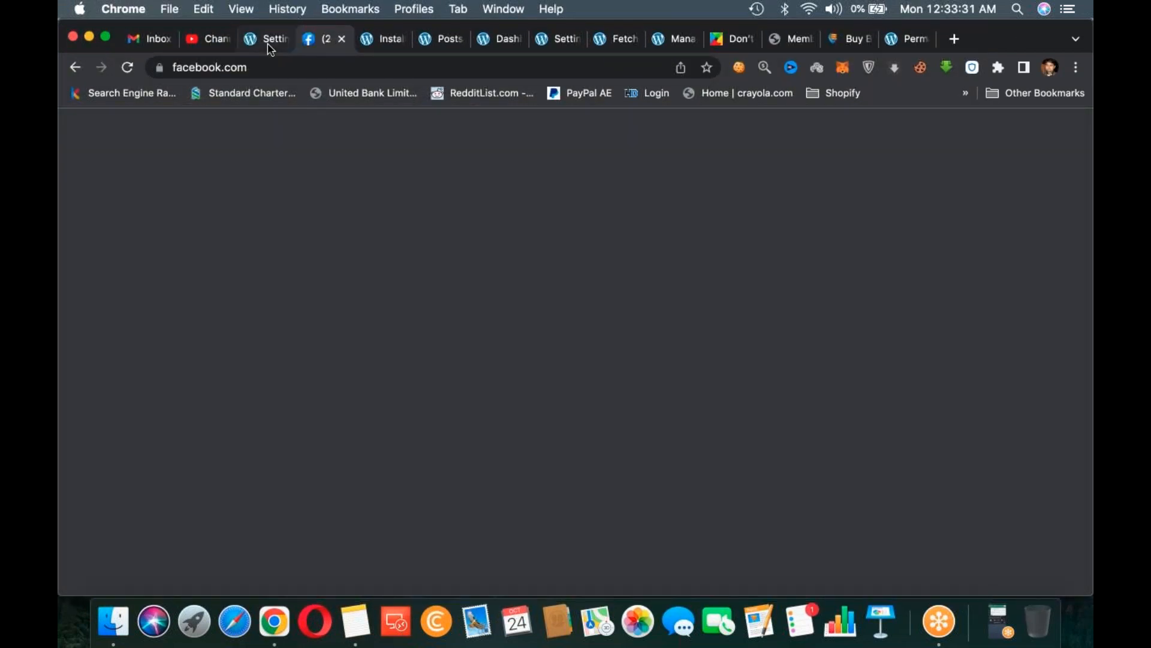
key("super+w")
- Expand the General Settings section on the MyArcade settings page
scroll(360, 300, "down", 3)
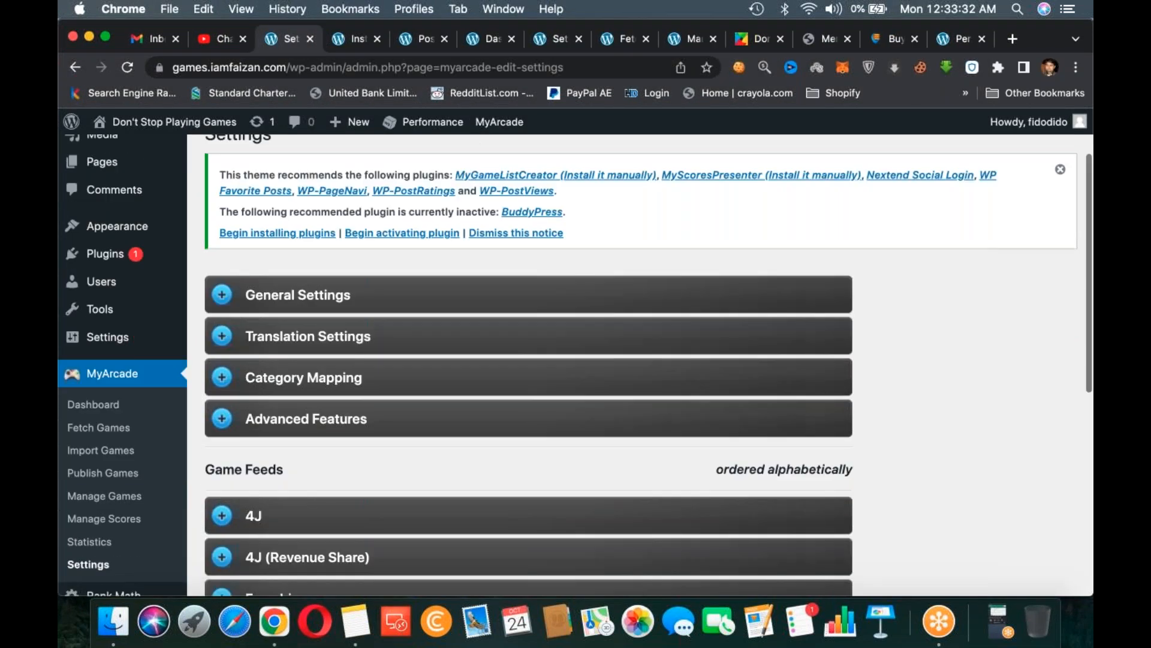
left_click(298, 260)
scroll(231, 239, "down", 2)
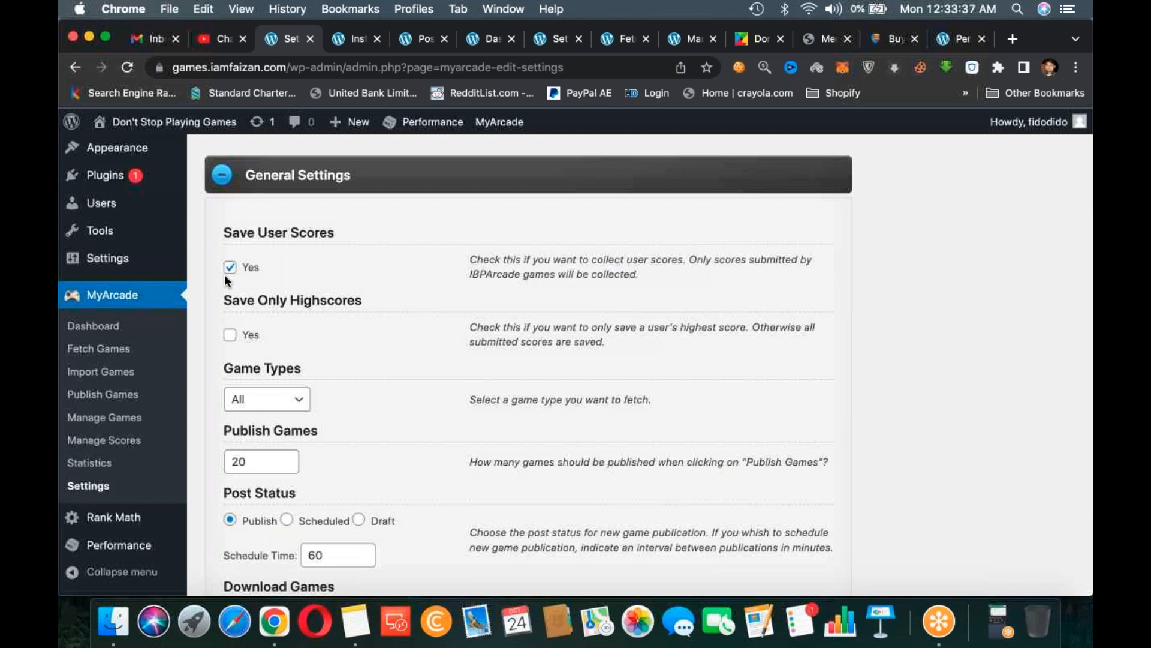
scroll(226, 277, "down", 1)
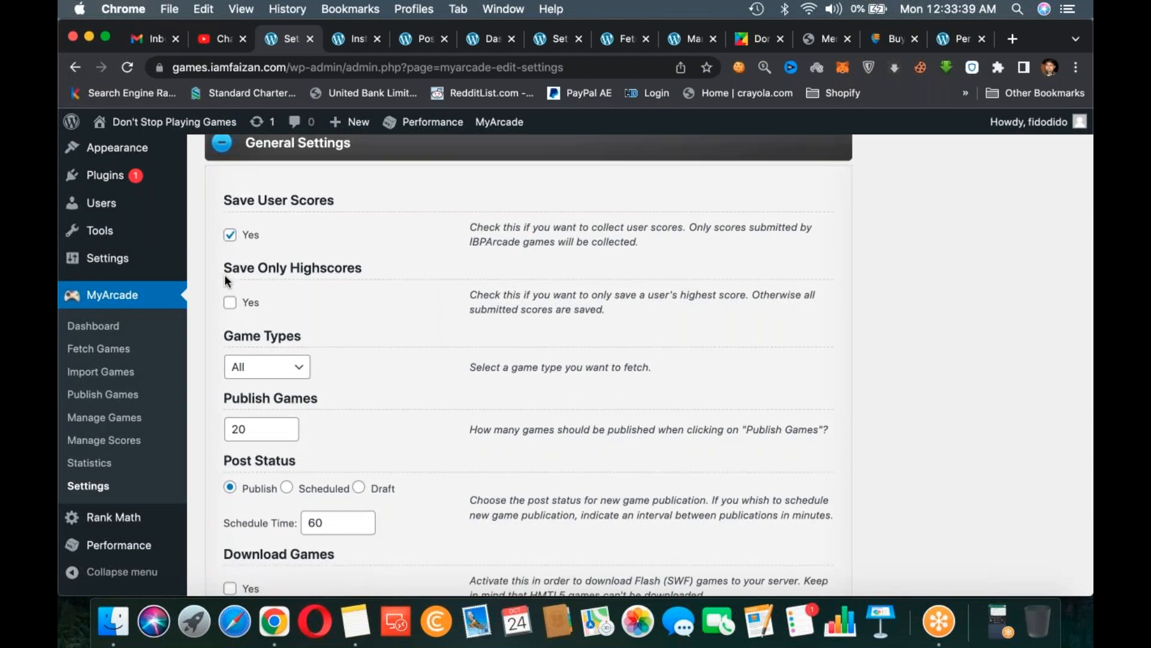
- Close the leftover WordPress, member login and hosting tabs, keeping only the inbox, YouTube channel analytics and MyArcade settings tabs open
left_click(362, 41)
left_click(377, 40)
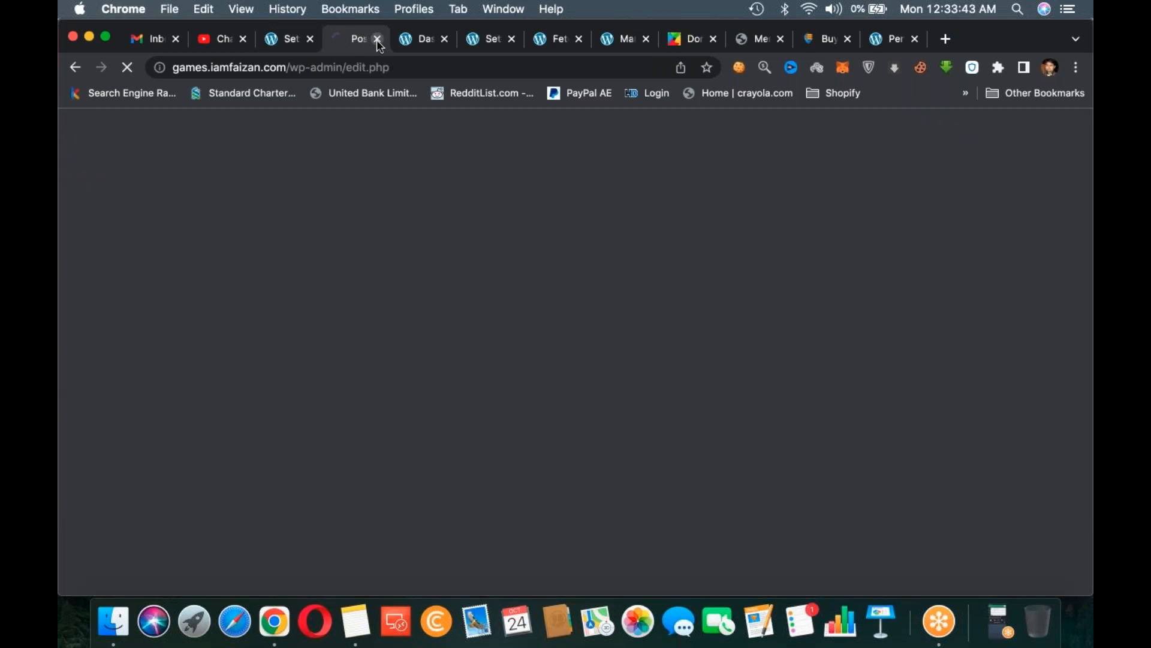
left_click(377, 39)
left_click(377, 39)
left_click(377, 40)
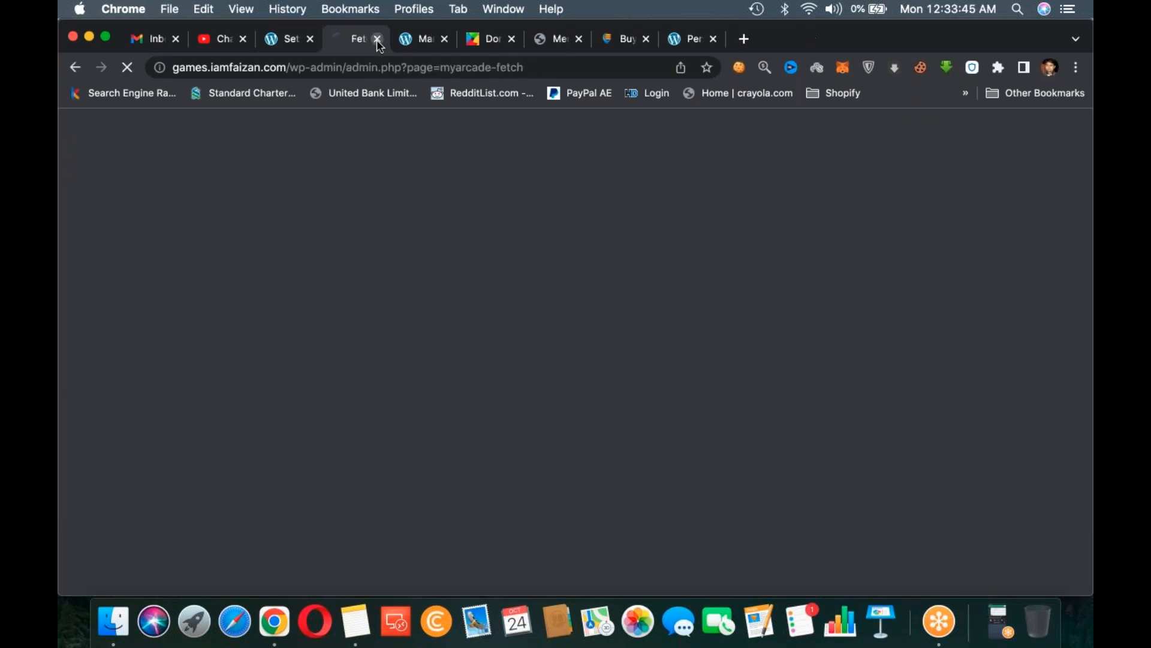
left_click(376, 39)
left_click(377, 40)
left_click(377, 40)
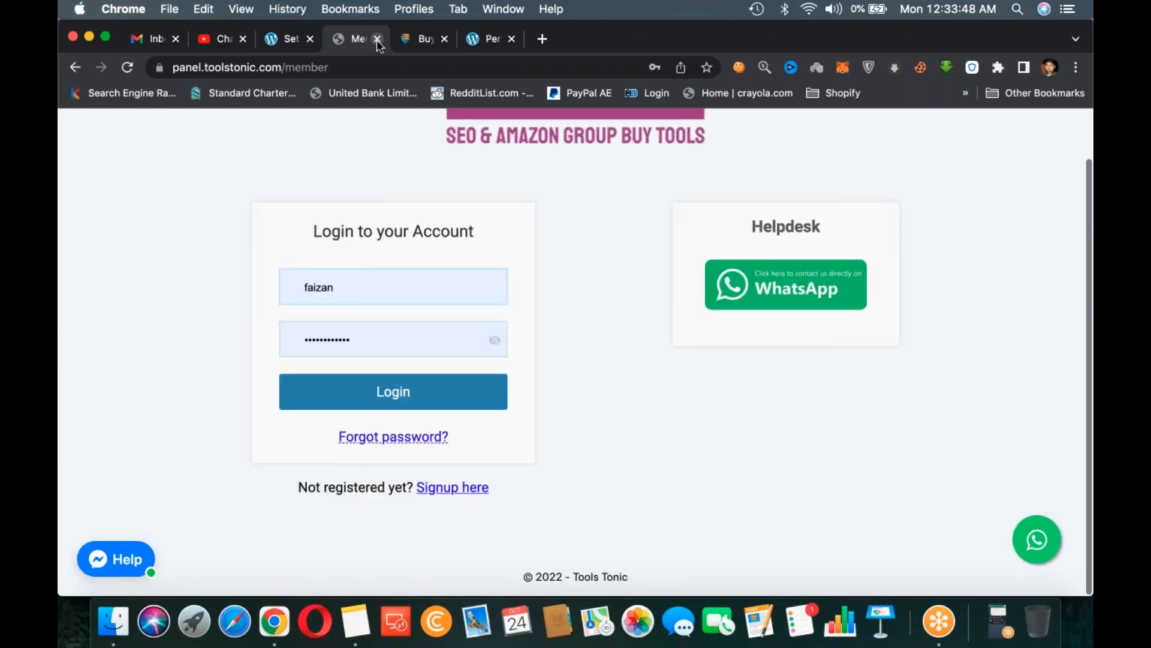
left_click(377, 40)
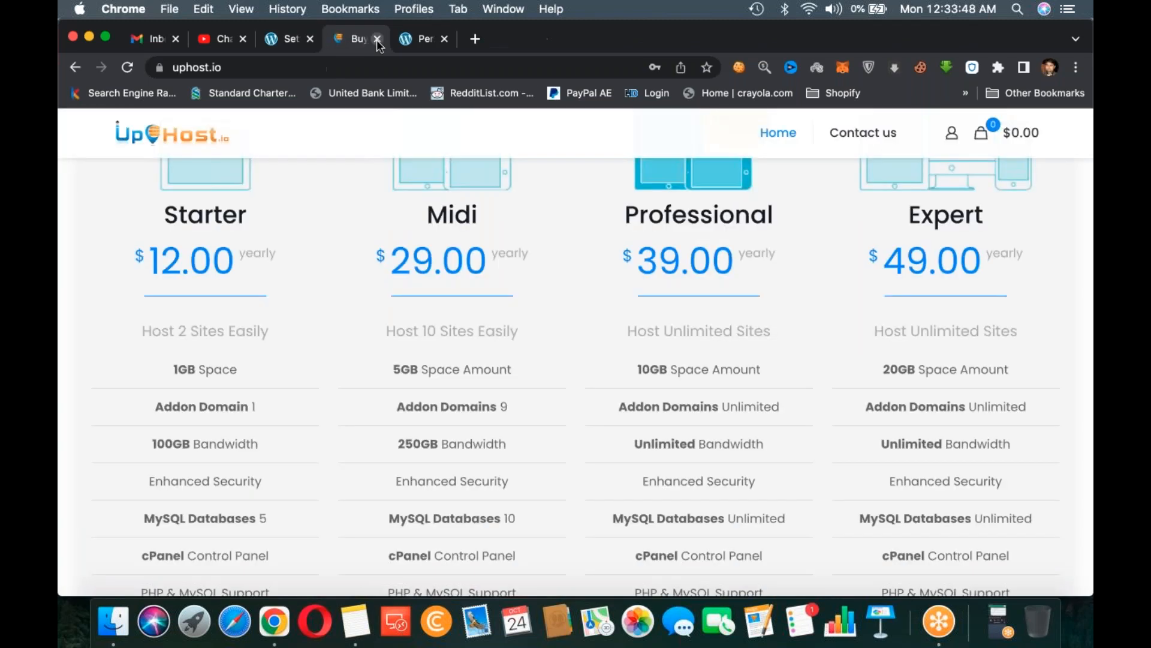
left_click(376, 40)
left_click(377, 39)
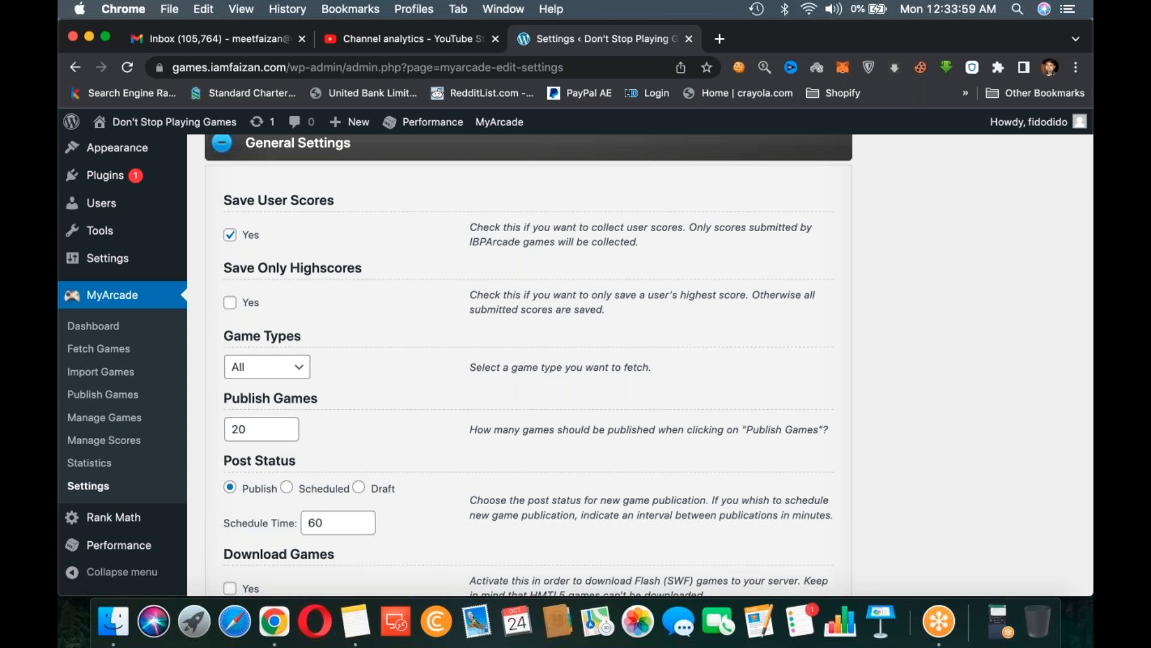
- Check the score-saving and Game Types options, keep Game Types on All, and highlight the Publish Games number
scroll(376, 228, "down", 2)
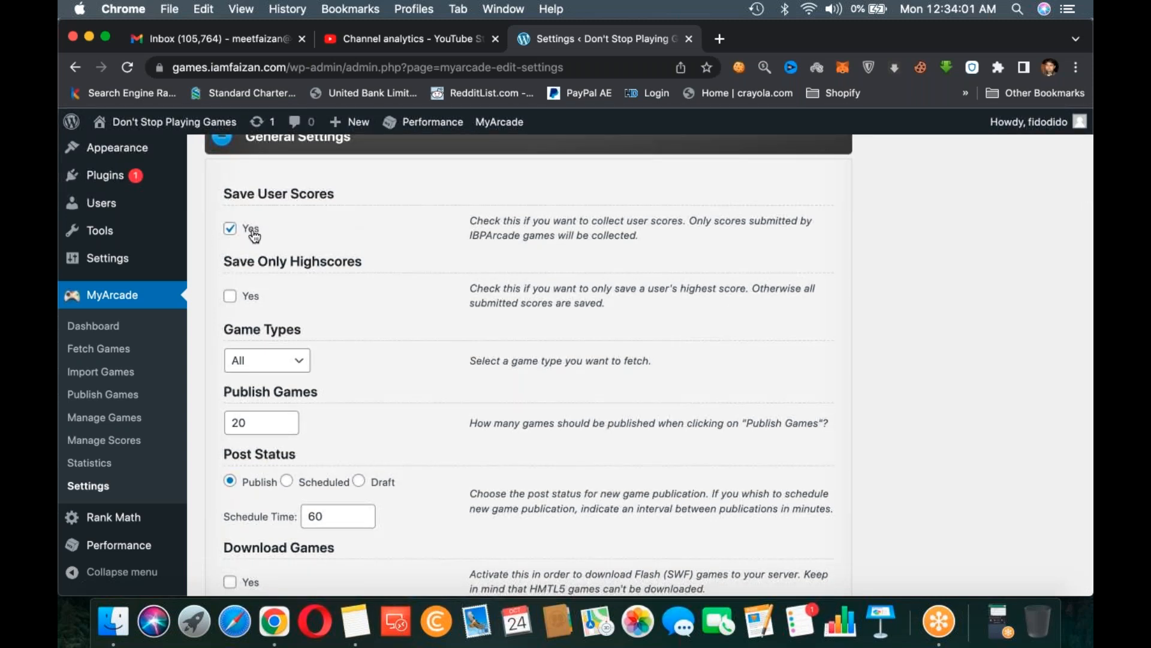
scroll(342, 331, "down", 2)
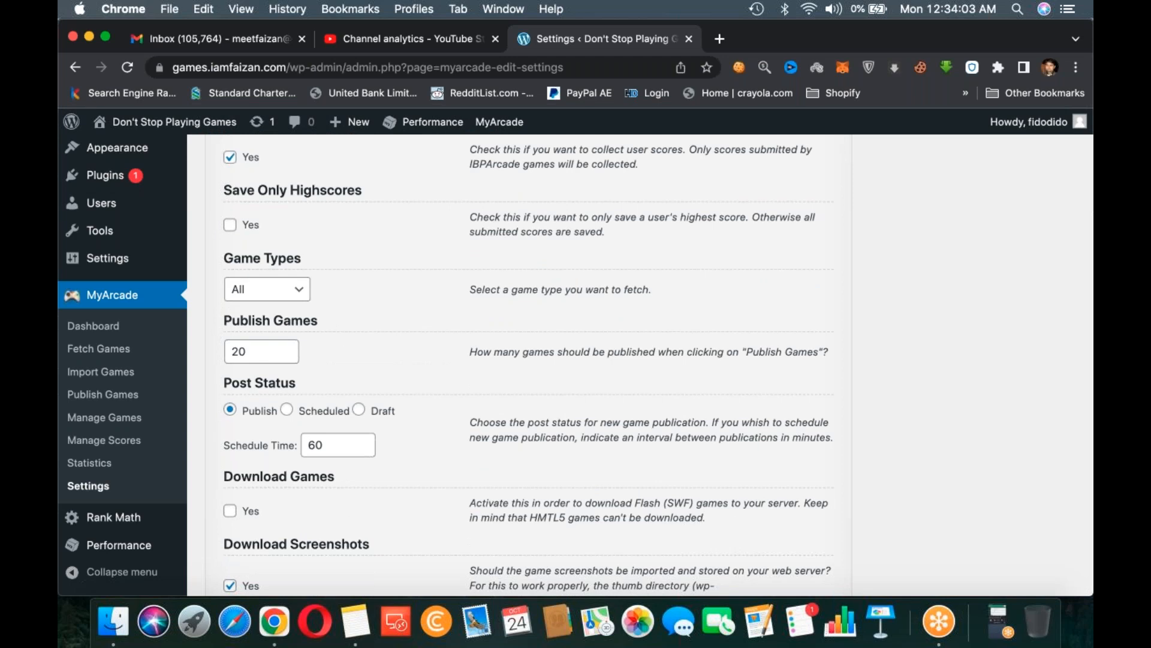
scroll(273, 247, "down", 1)
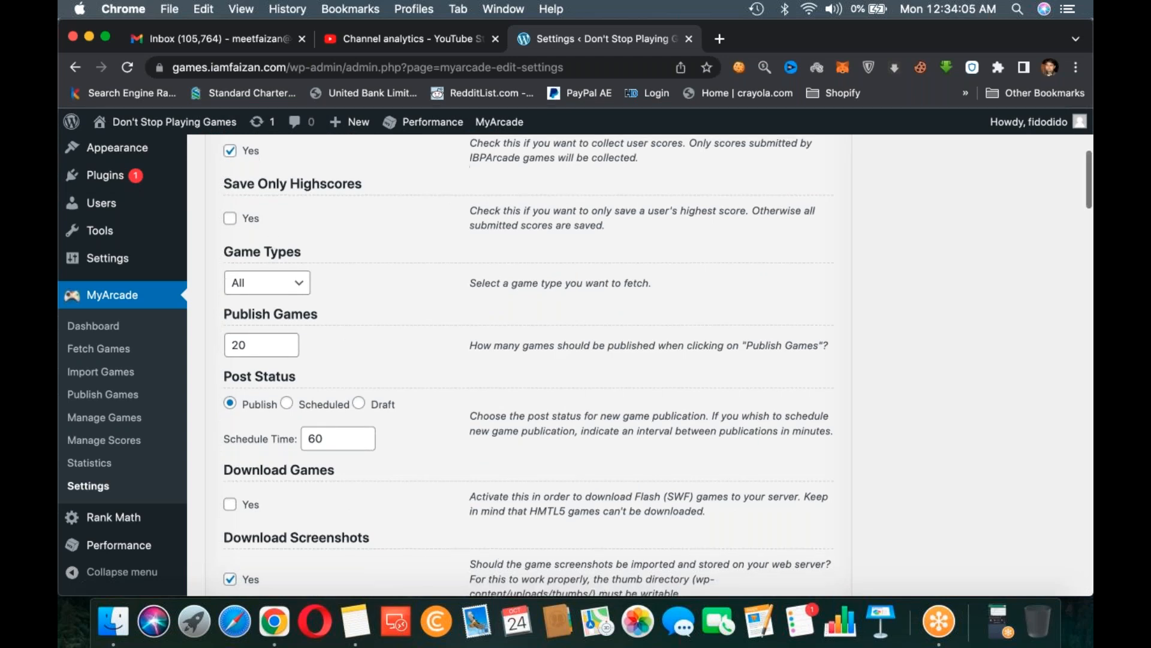
left_click(271, 273)
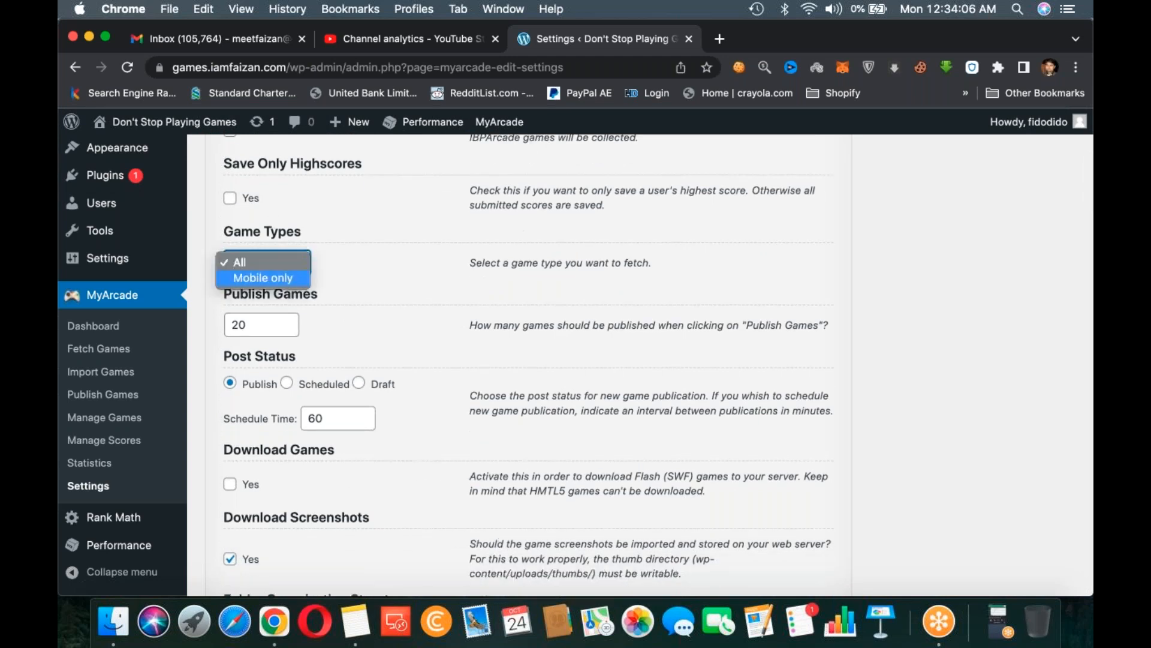
left_click(273, 262)
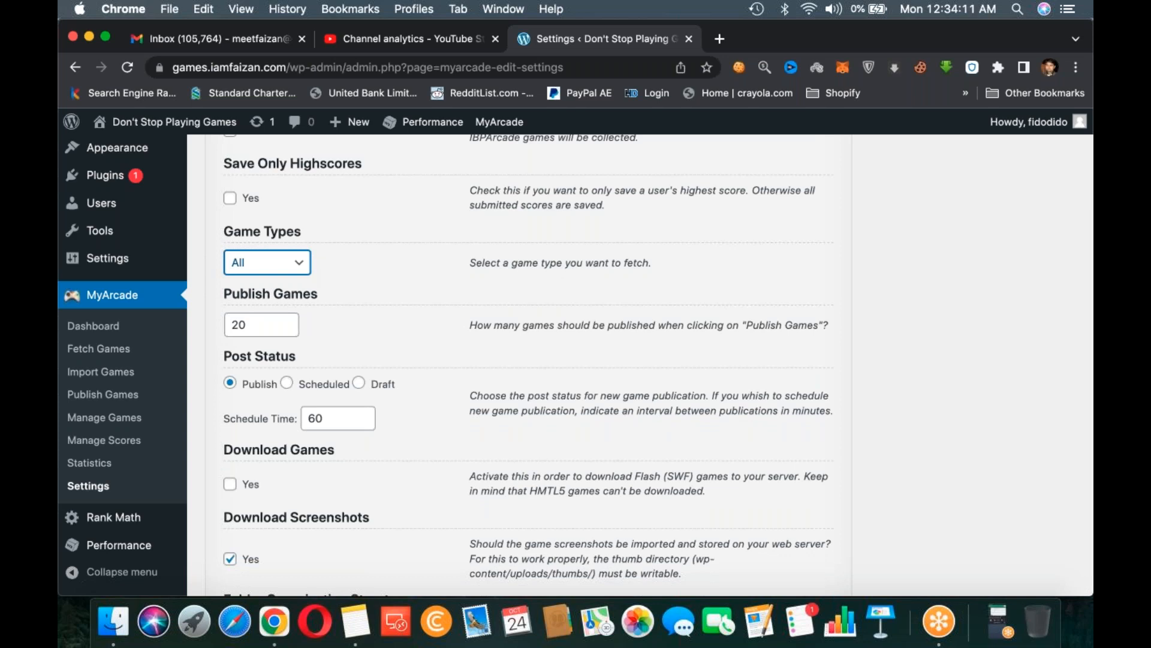
scroll(280, 248, "down", 3)
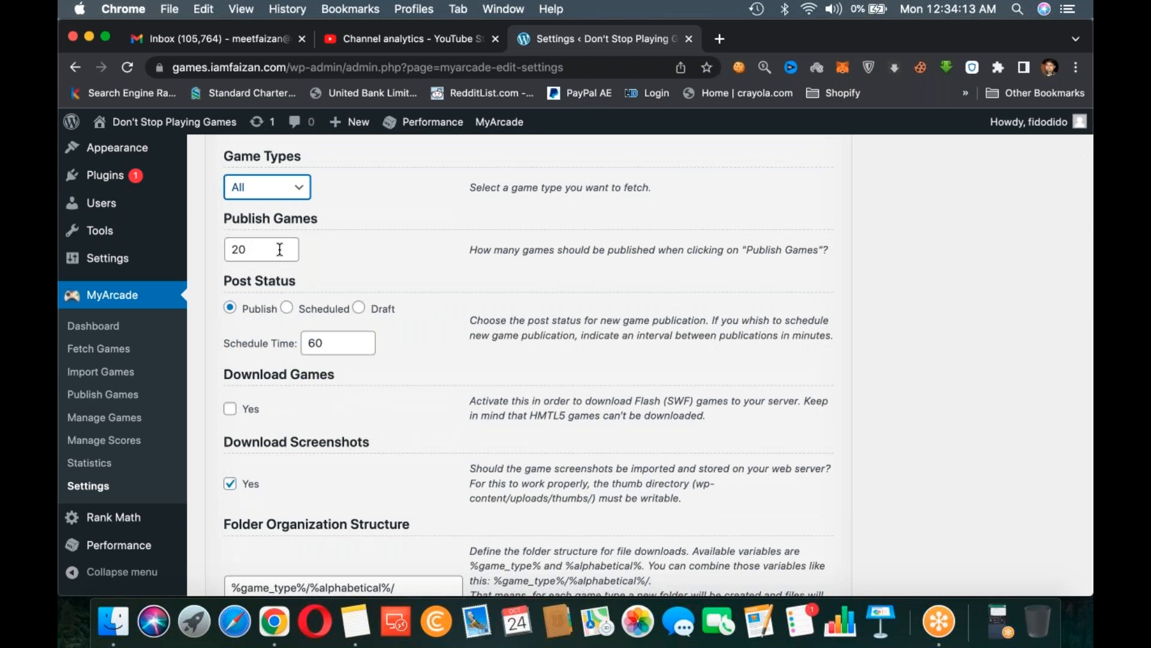
double_click(279, 249)
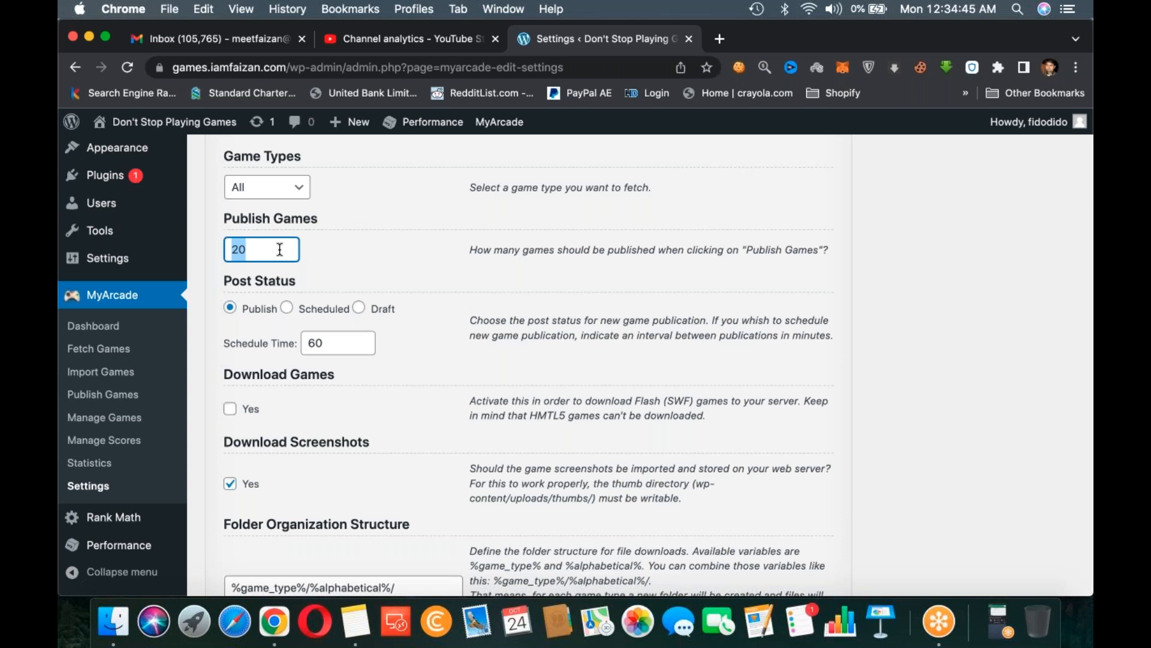
- Review the post status, game and screenshot download, folder structure and Automation / Cron options in General Settings
scroll(279, 249, "down", 3)
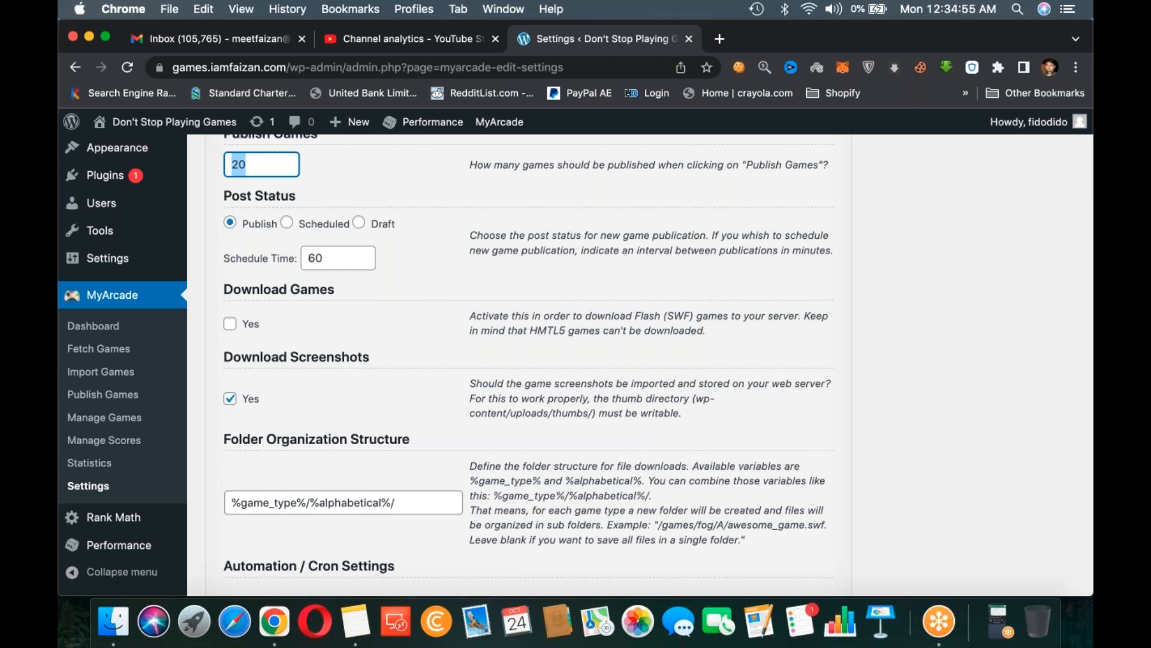
scroll(262, 157, "down", 1)
scroll(246, 217, "down", 3)
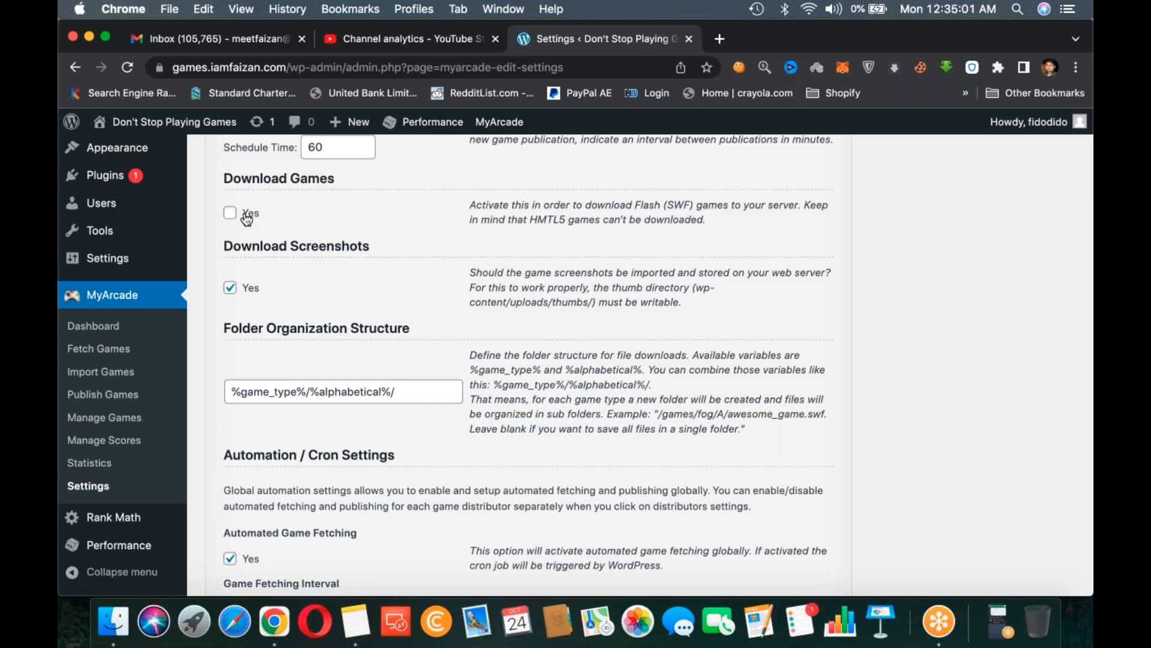
scroll(294, 241, "down", 1)
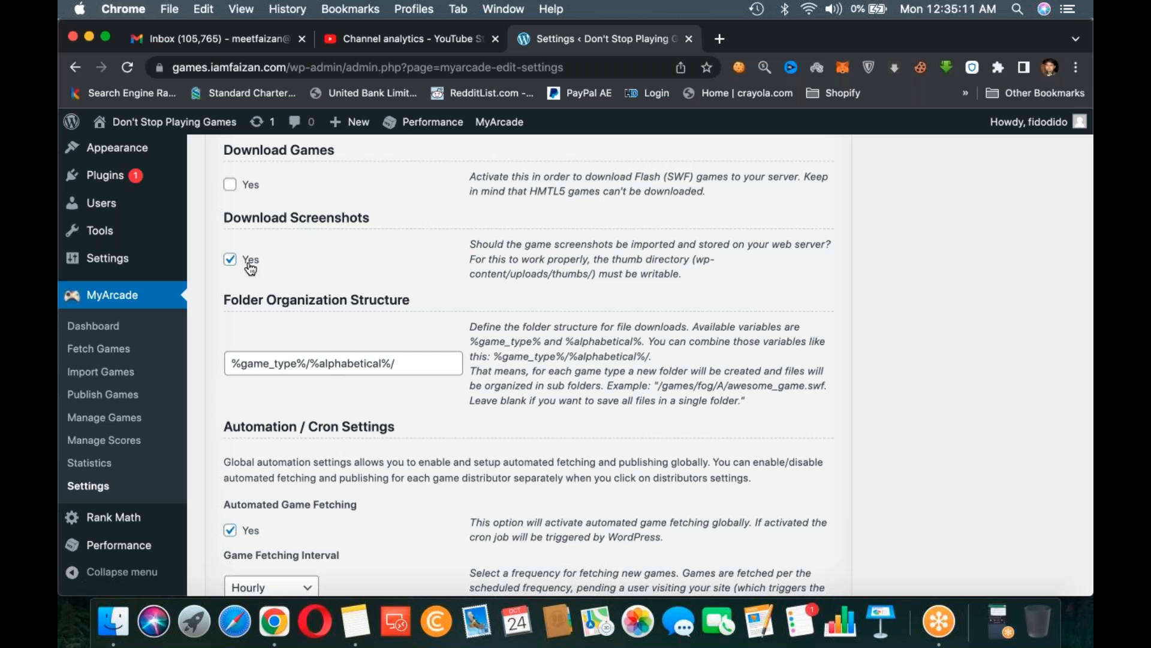
scroll(251, 268, "down", 4)
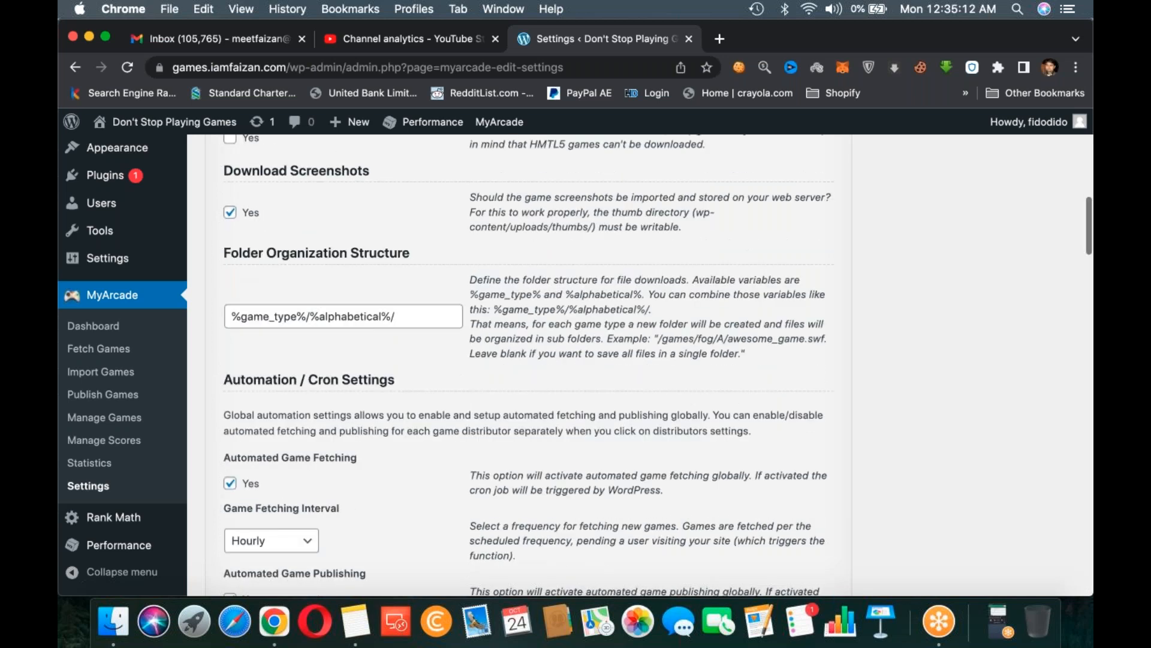
scroll(253, 358, "down", 3)
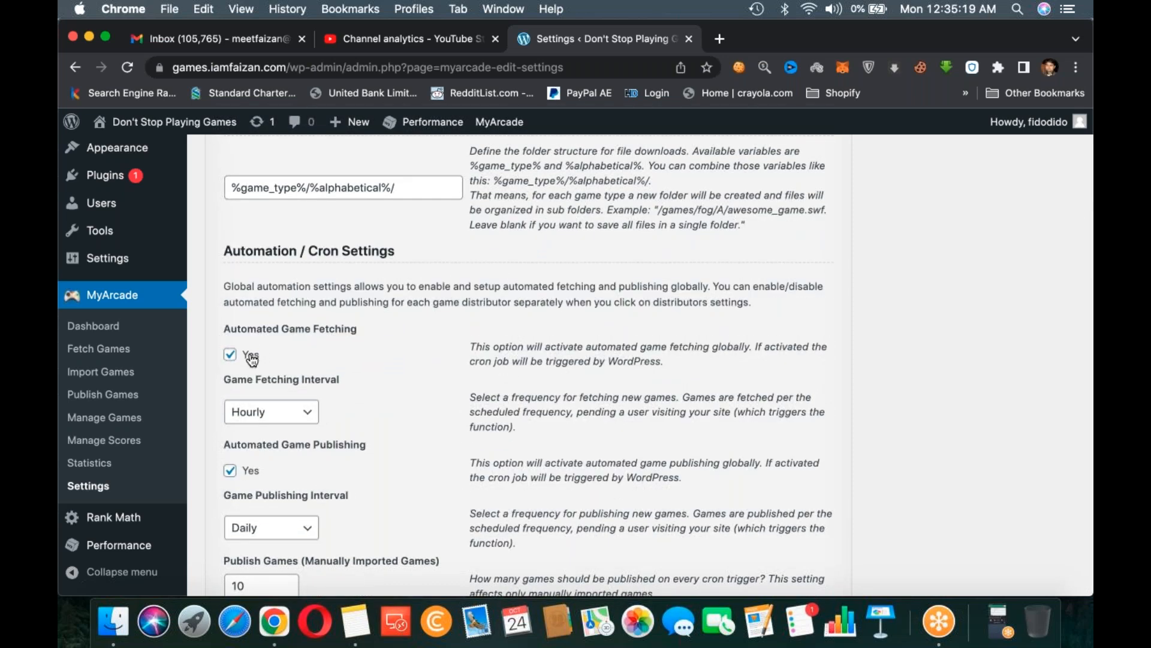
scroll(251, 359, "down", 5)
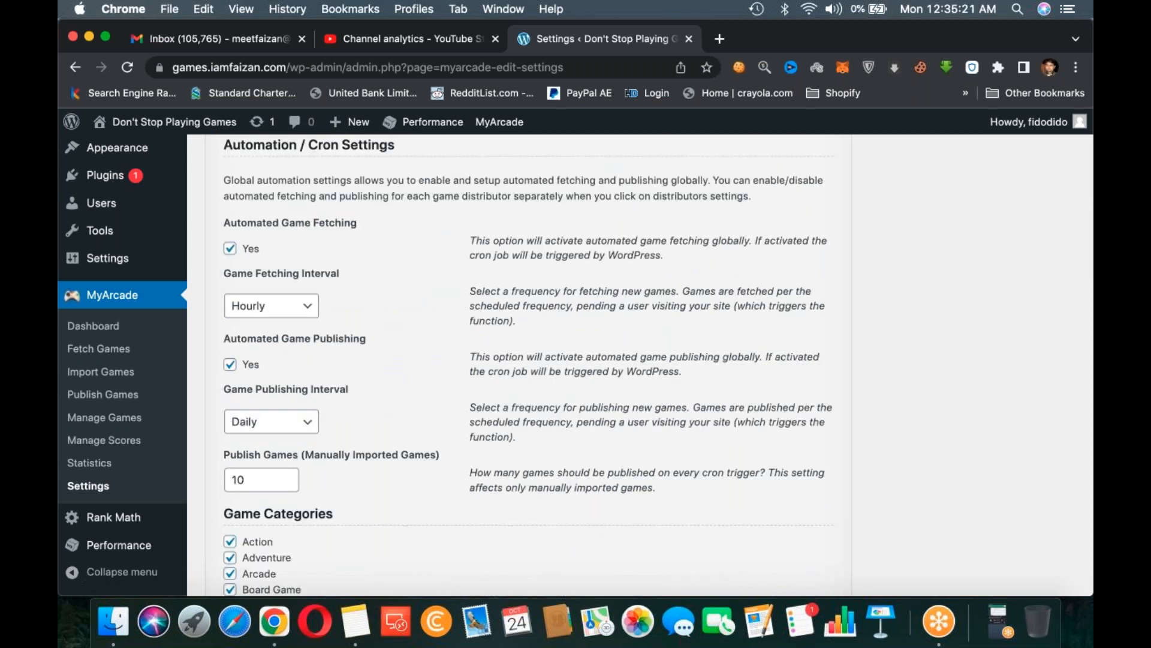
scroll(287, 288, "down", 1)
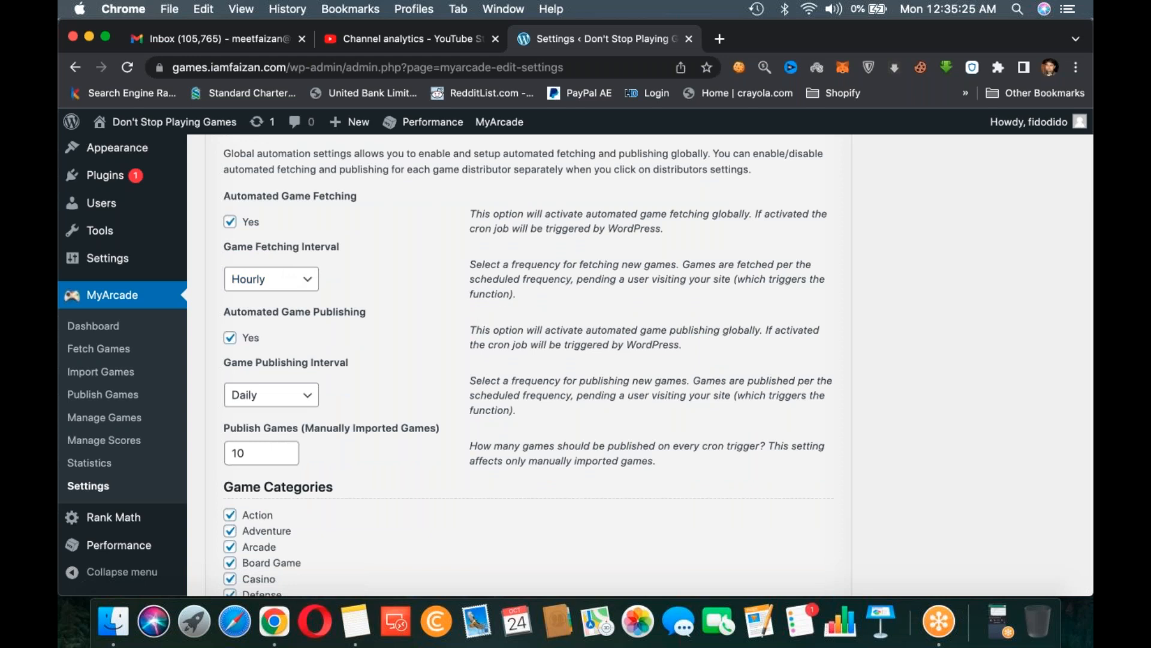
scroll(300, 282, "down", 1)
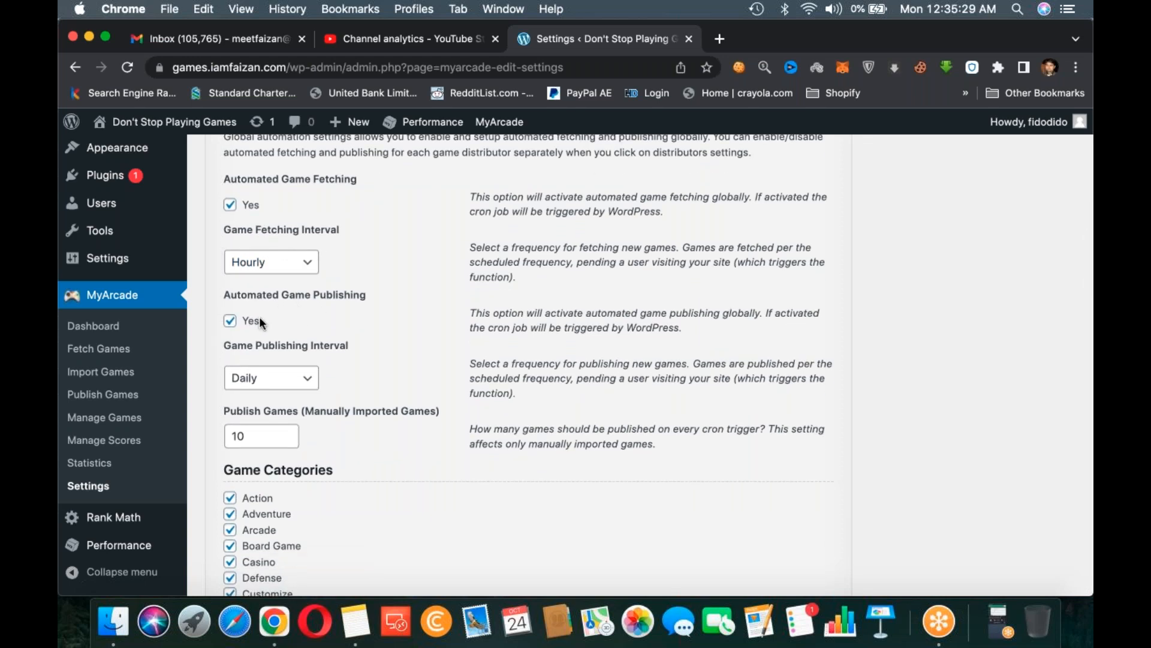
scroll(259, 316, "down", 1)
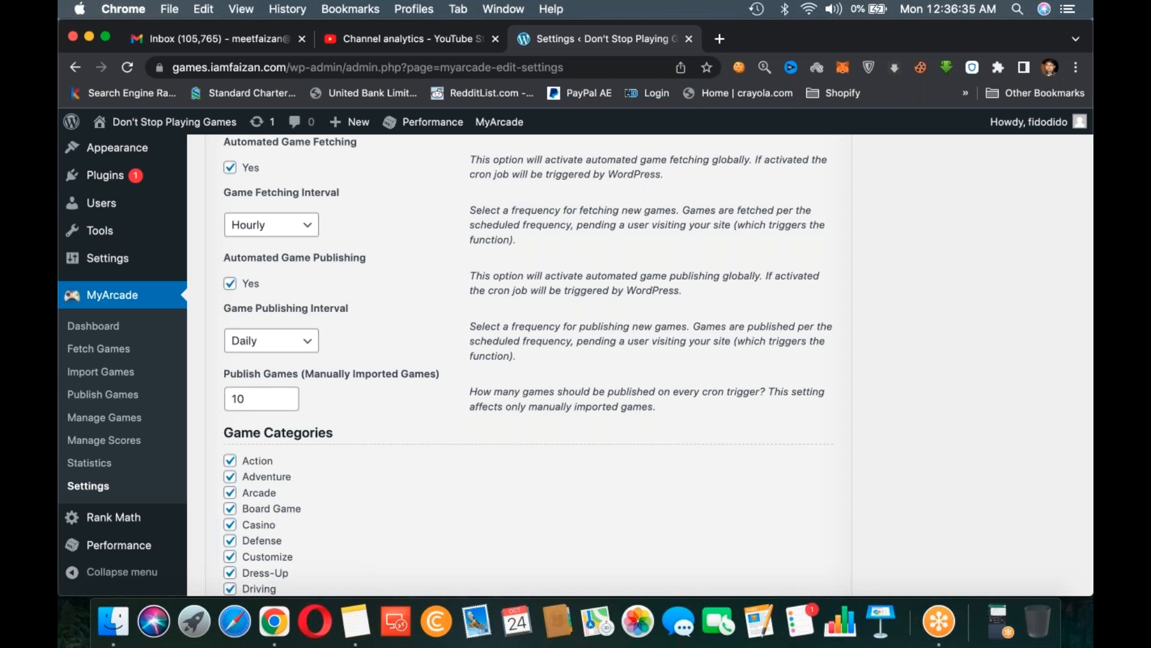
scroll(288, 247, "down", 4)
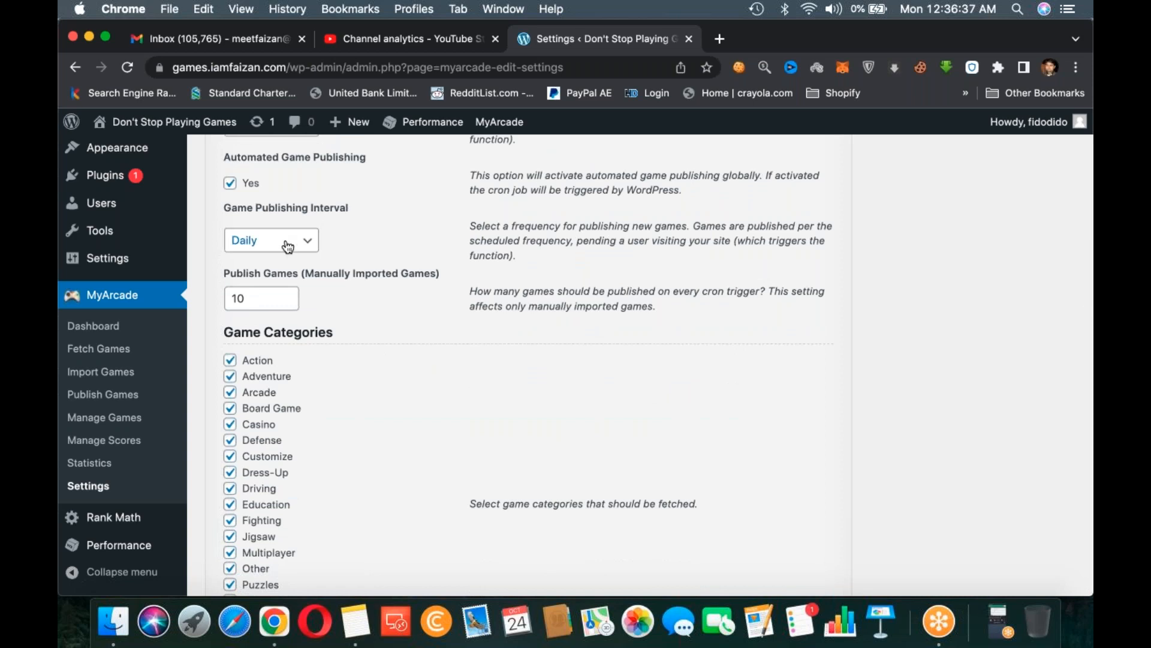
scroll(288, 247, "down", 1)
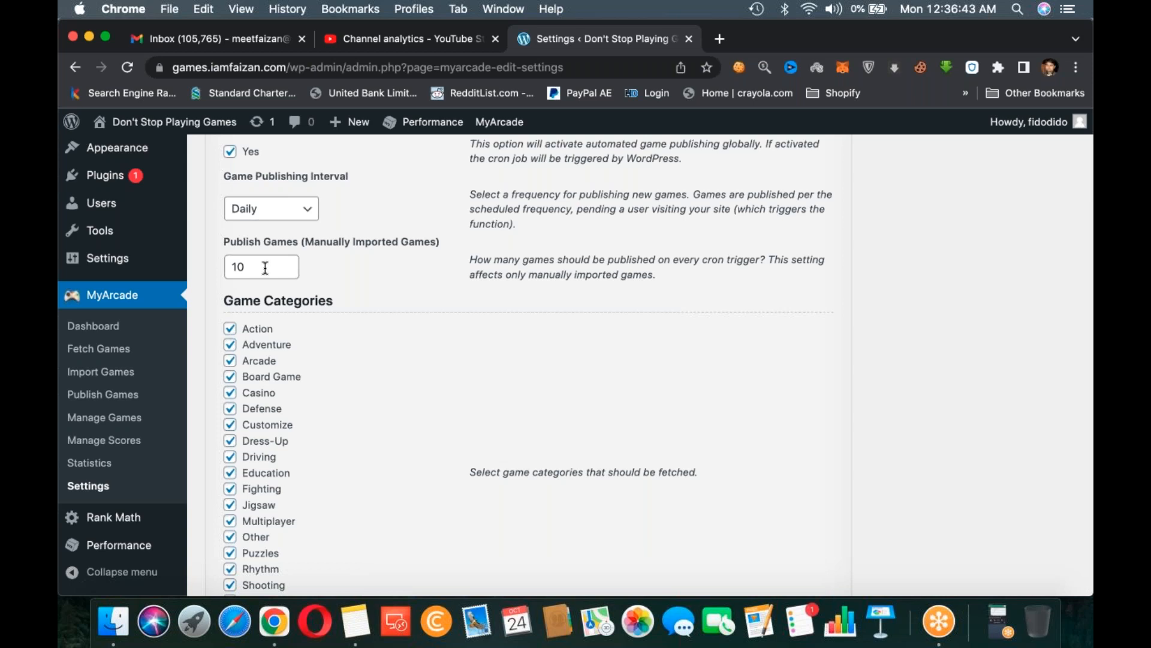
- Examine the Game Categories list and the category creation, parent category and first-category options in General Settings
scroll(265, 268, "down", 5)
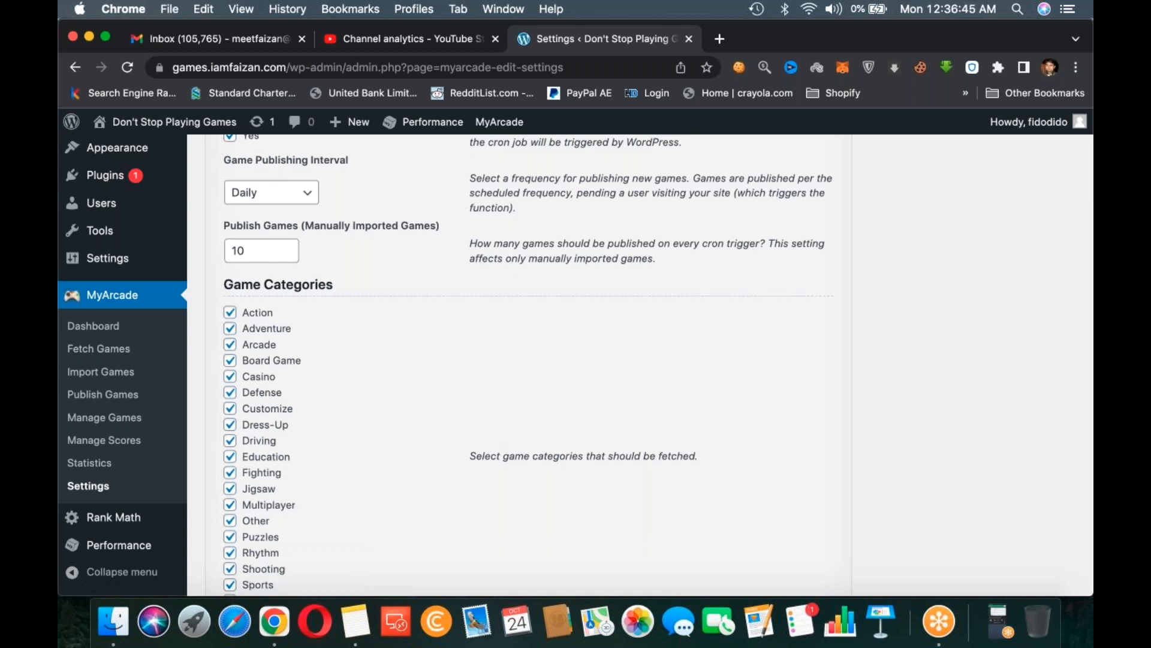
scroll(247, 429, "down", 2)
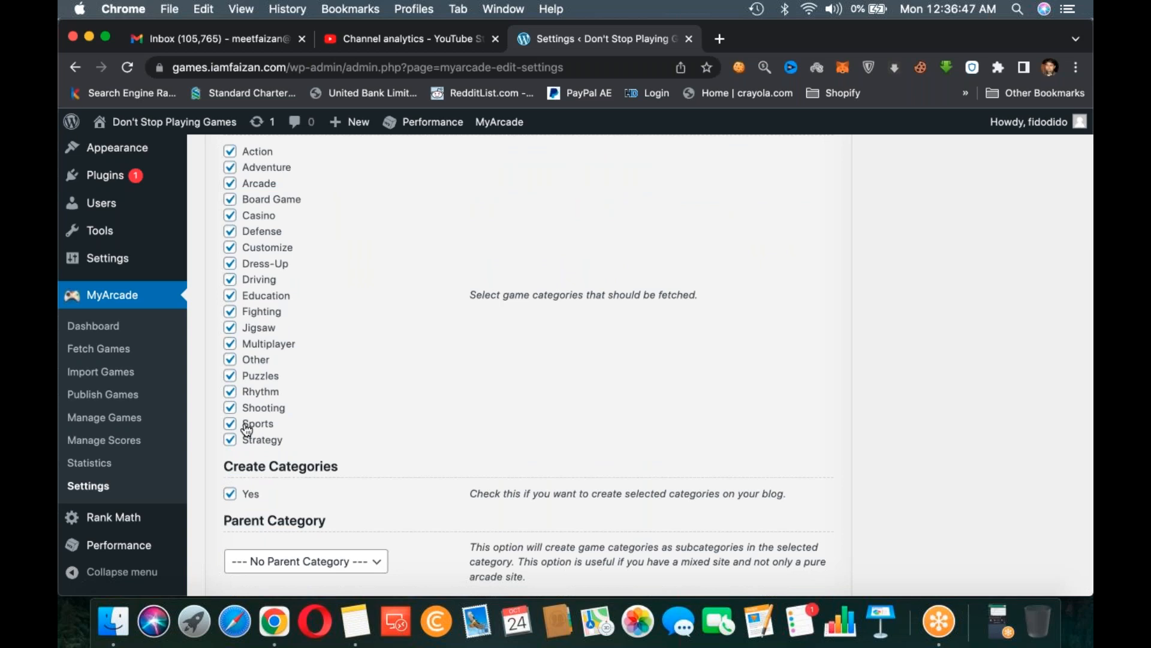
scroll(247, 430, "down", 1)
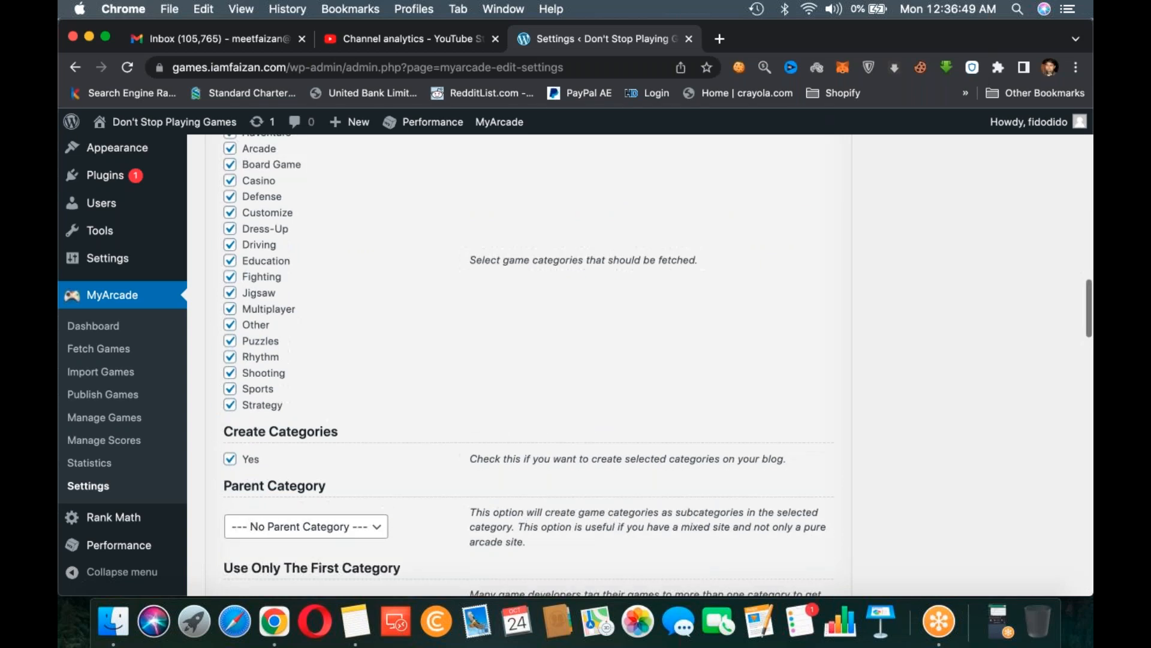
scroll(520, 359, "up", 3)
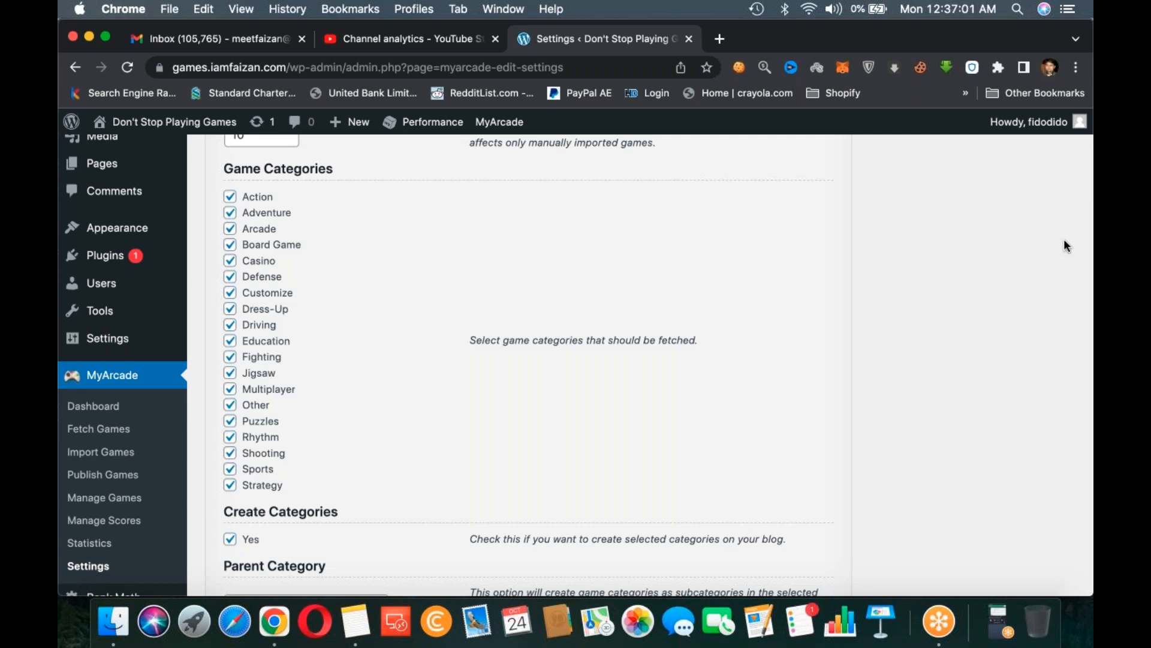
scroll(792, 332, "down", 1)
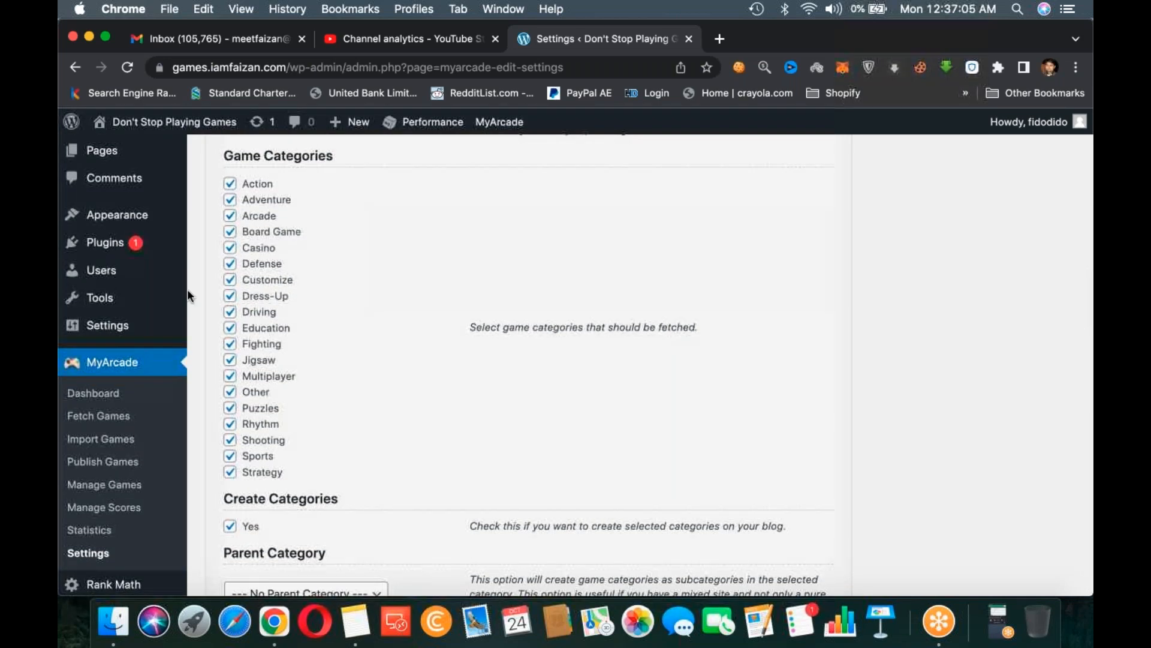
scroll(270, 472, "down", 2)
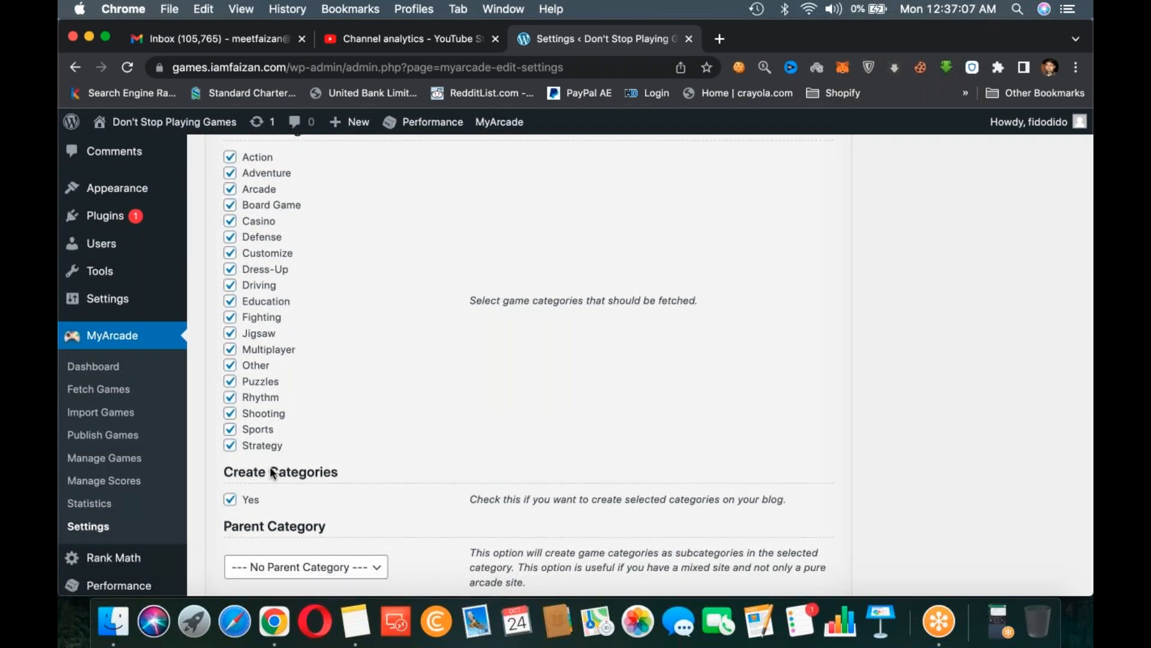
scroll(269, 466, "down", 10)
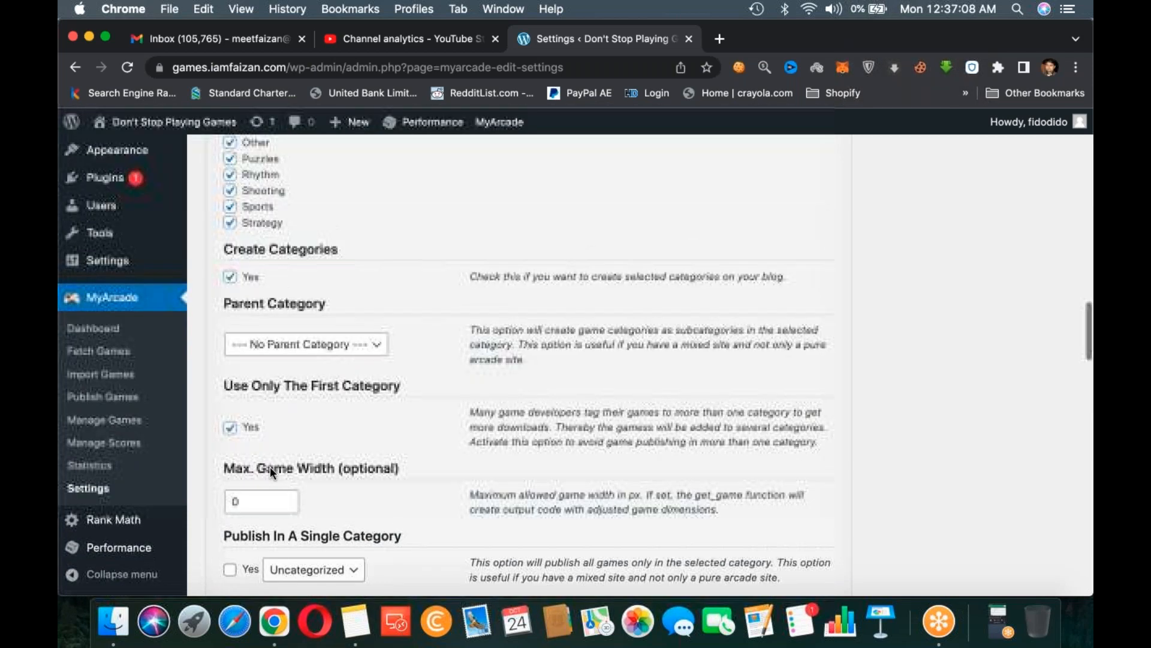
scroll(258, 202, "up", 9)
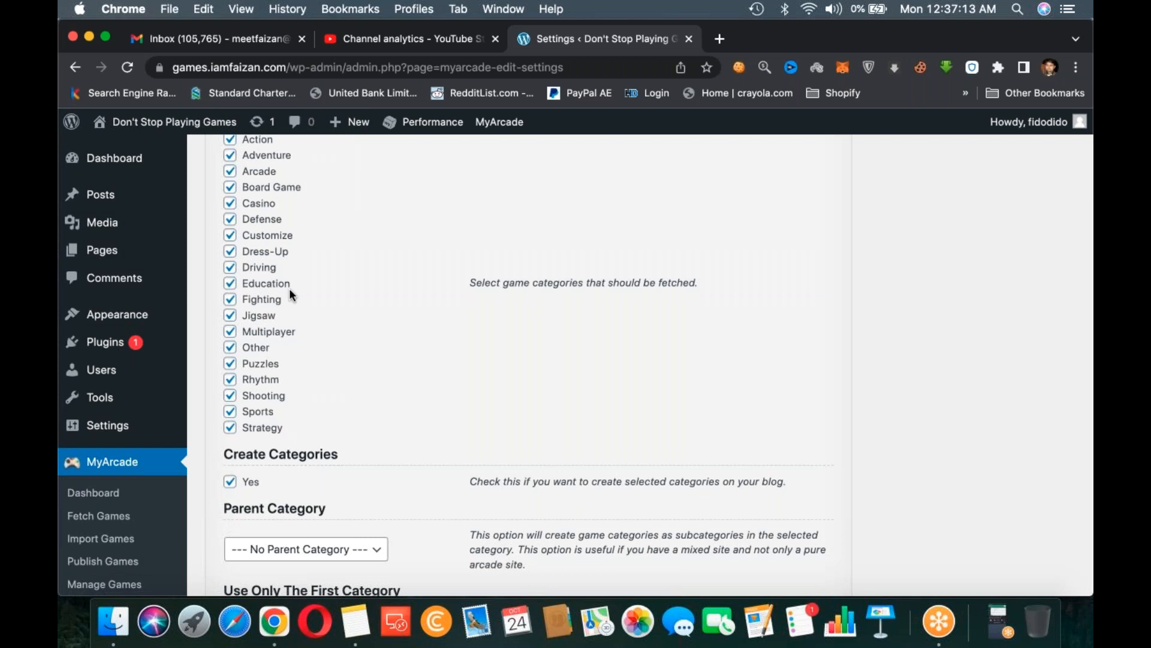
scroll(290, 292, "down", 5)
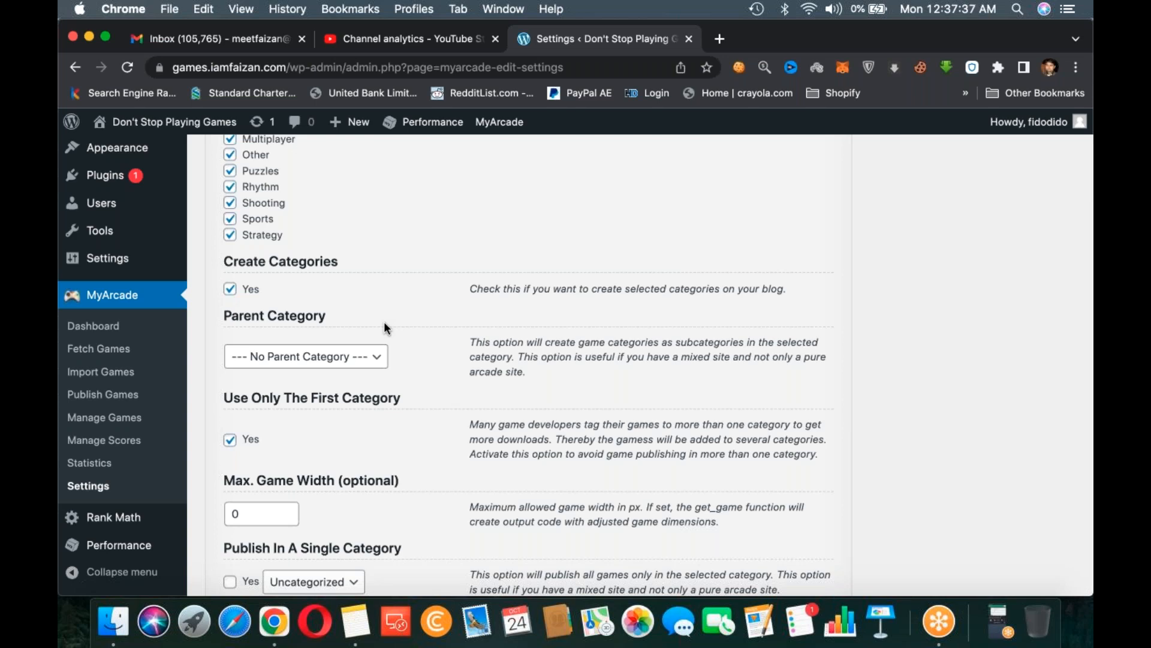
- Review the Game Categories list and the maximum game width, single-category publishing and game post template options in General Settings
scroll(384, 322, "down", 1)
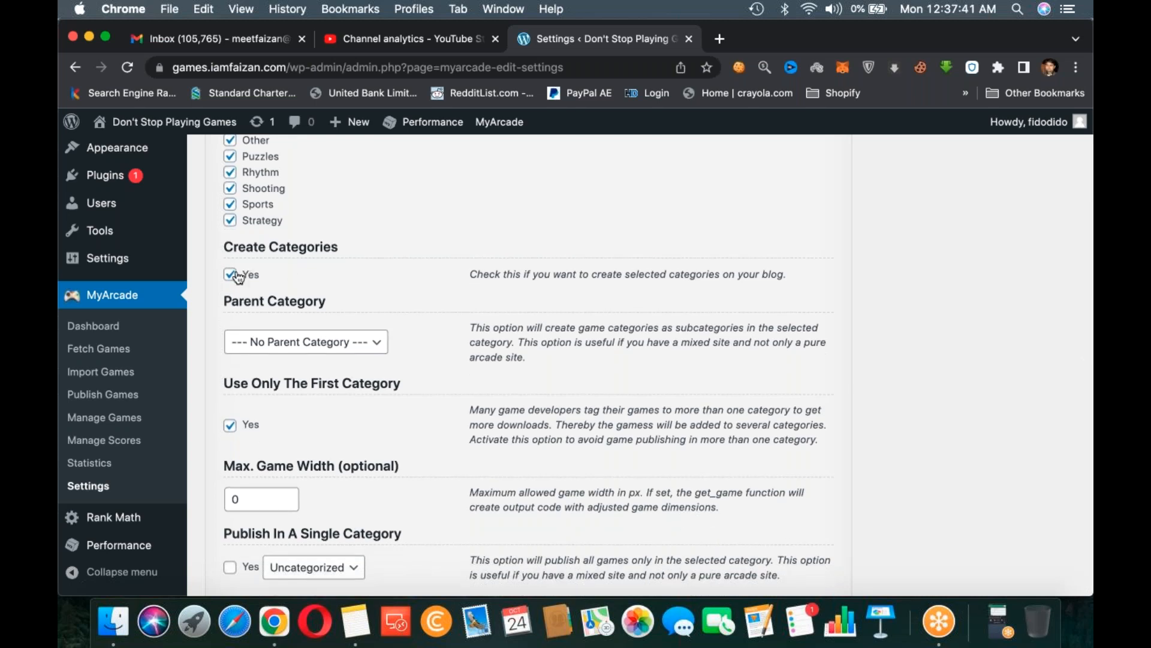
scroll(286, 213, "up", 5)
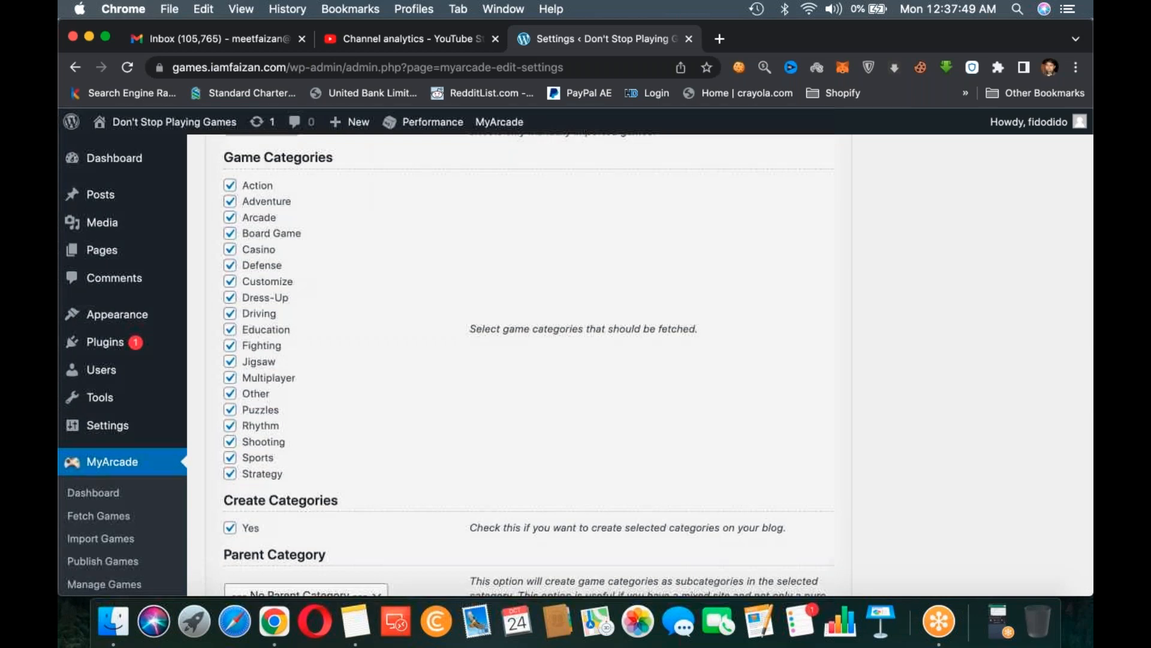
scroll(520, 359, "down", 5)
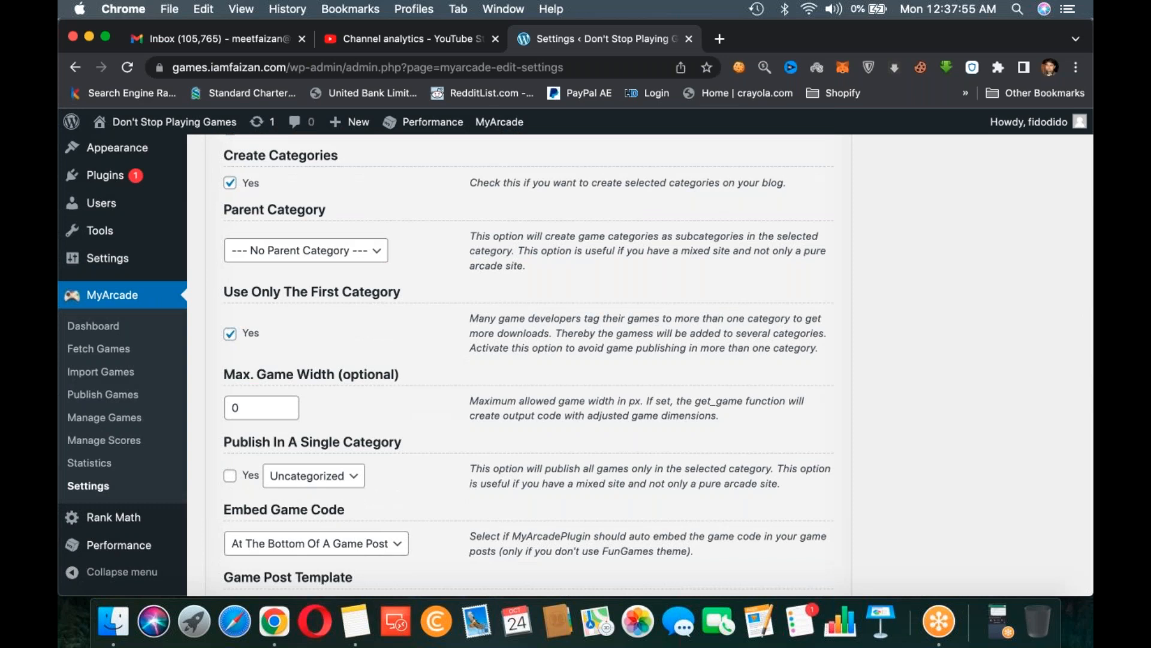
scroll(659, 365, "down", 3)
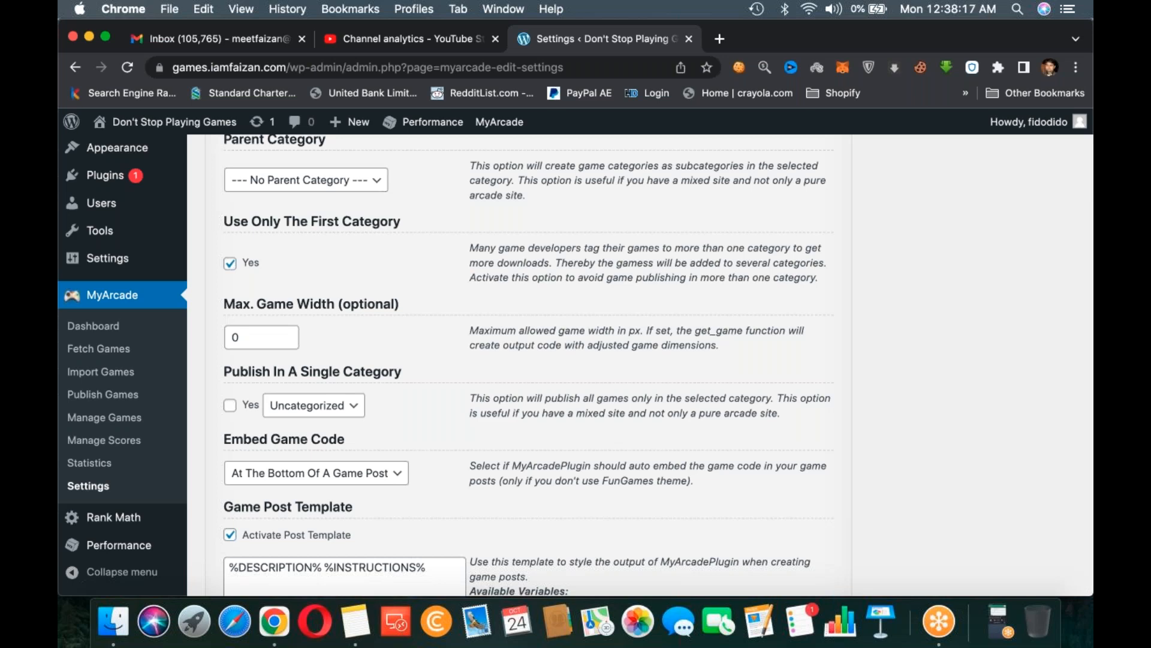
scroll(519, 365, "down", 5)
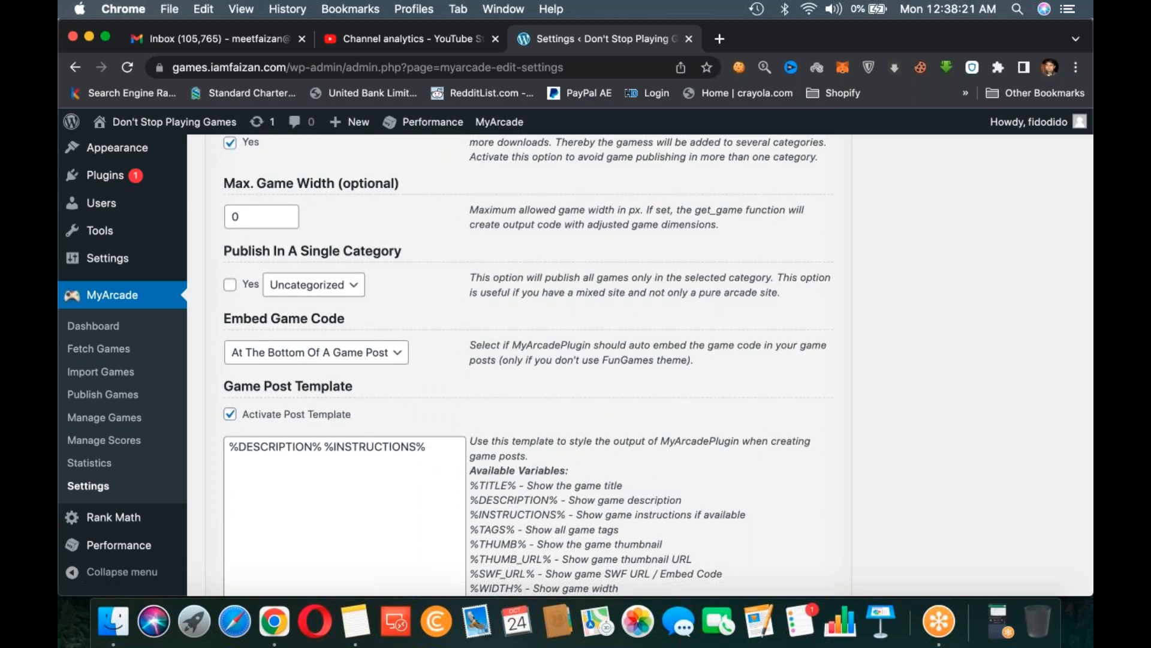
scroll(659, 366, "down", 1)
scroll(659, 364, "down", 9)
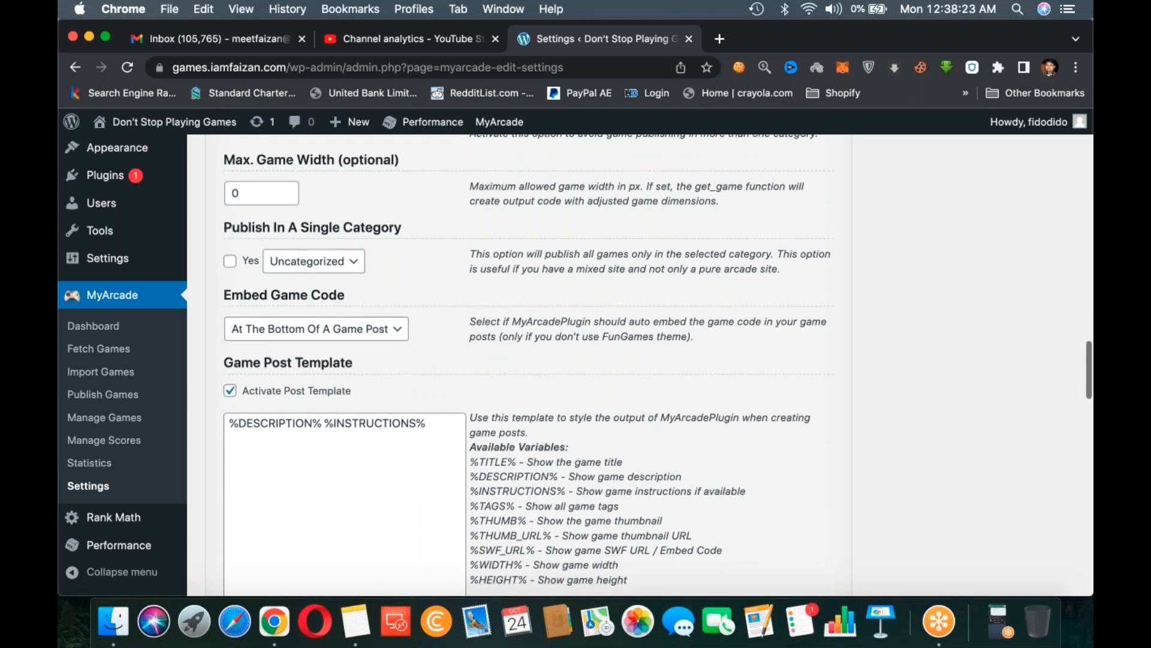
- Check the Embed Game Code choices and keep At The Bottom Of A Game Post selected
scroll(296, 185, "up", 6)
scroll(520, 365, "up", 5)
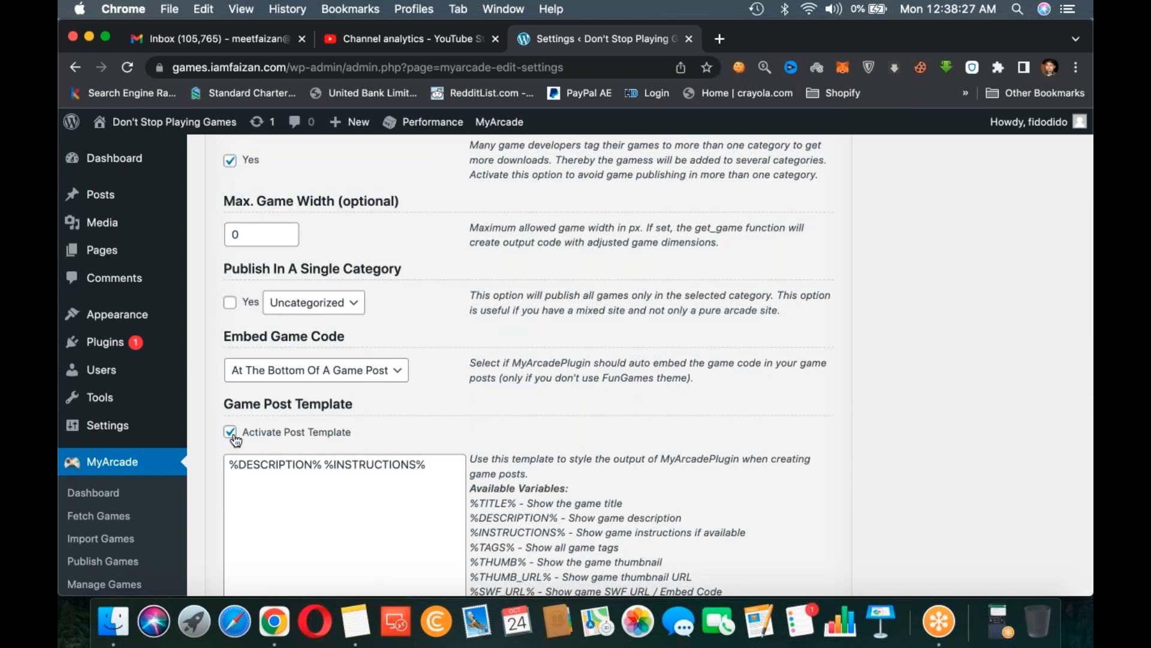
scroll(258, 390, "down", 2)
left_click(287, 309)
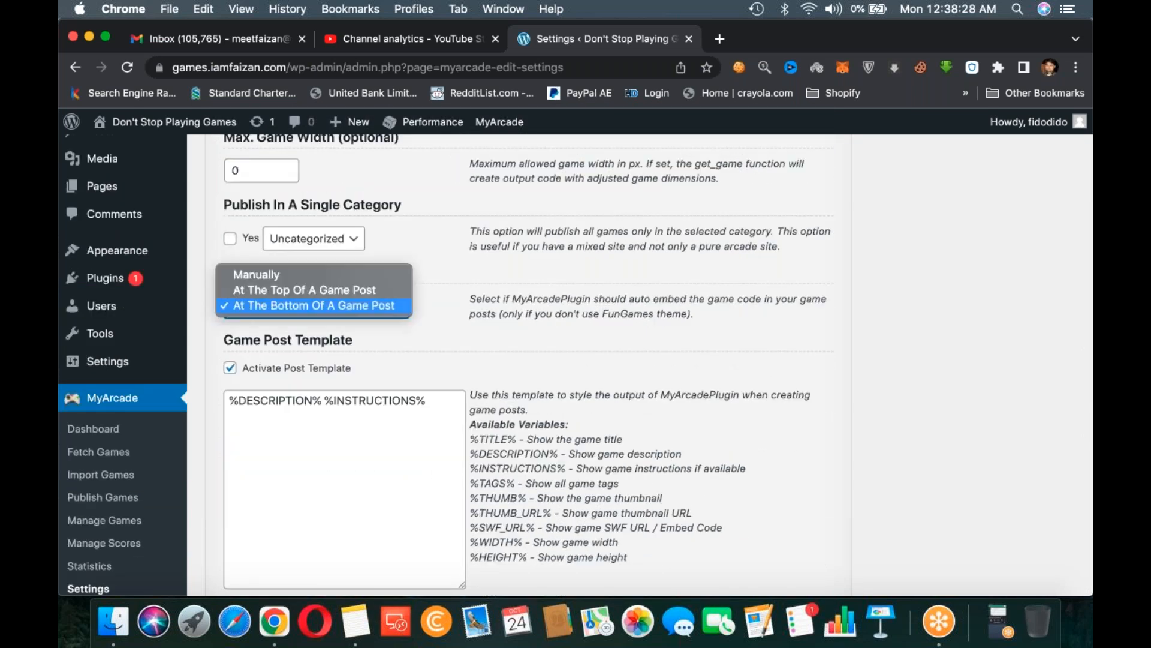
left_click(287, 313)
scroll(286, 313, "down", 2)
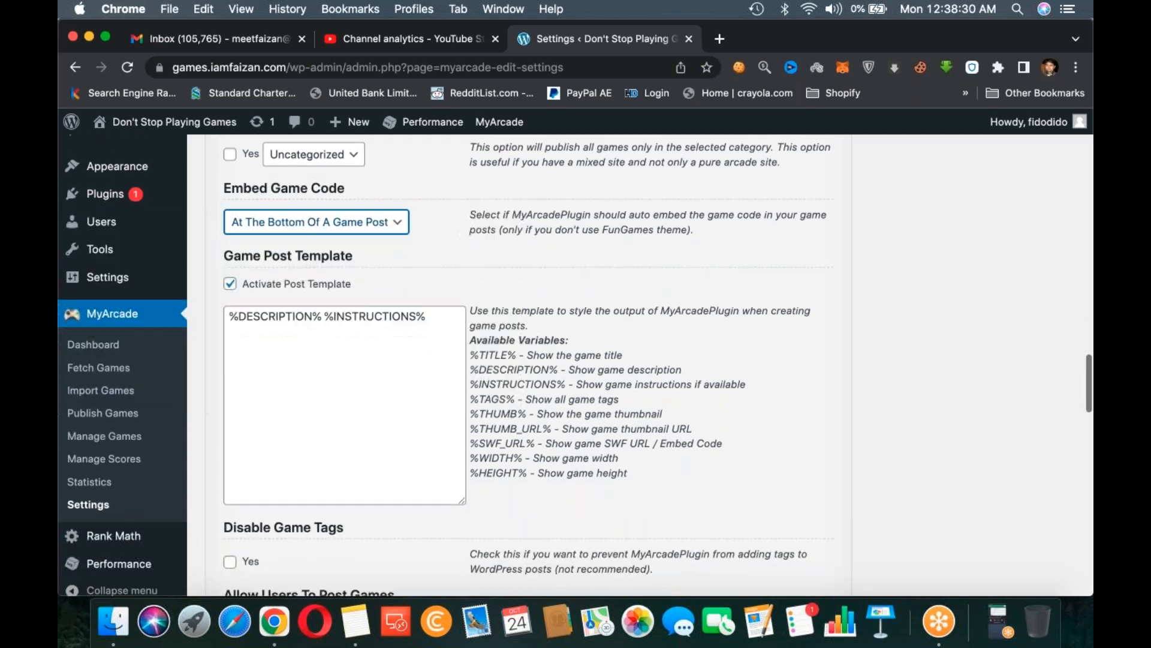
- Examine the template variables and the Disable Game Tags and Allow Users To Post Games options
scroll(516, 366, "down", 2)
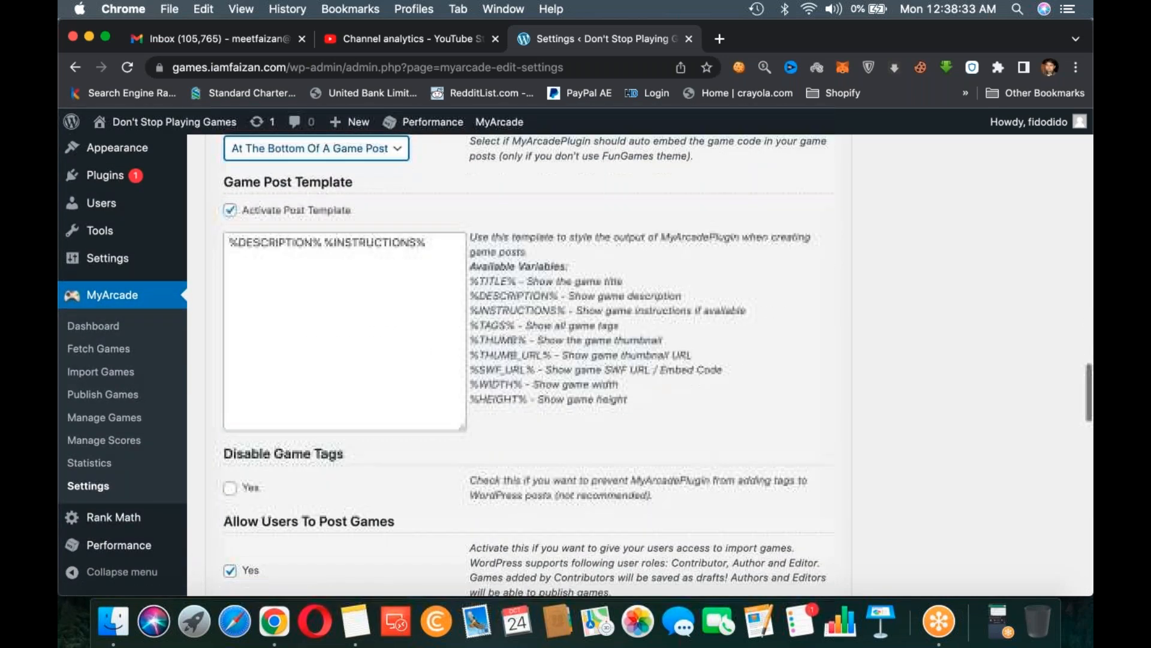
scroll(515, 366, "down", 4)
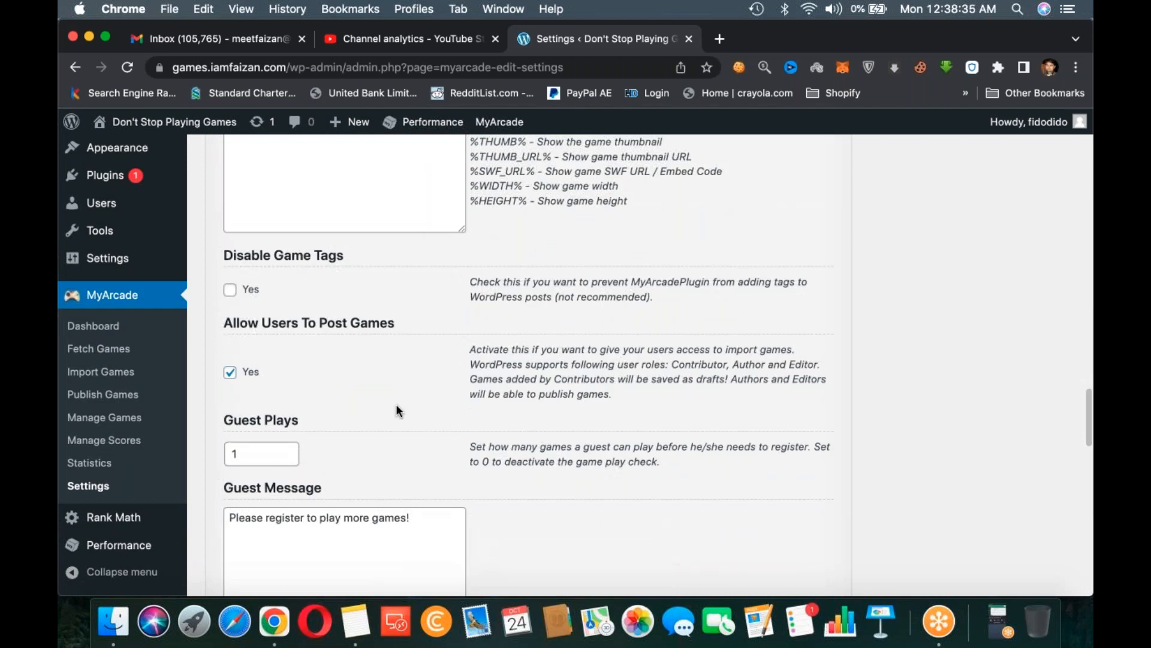
scroll(398, 412, "down", 2)
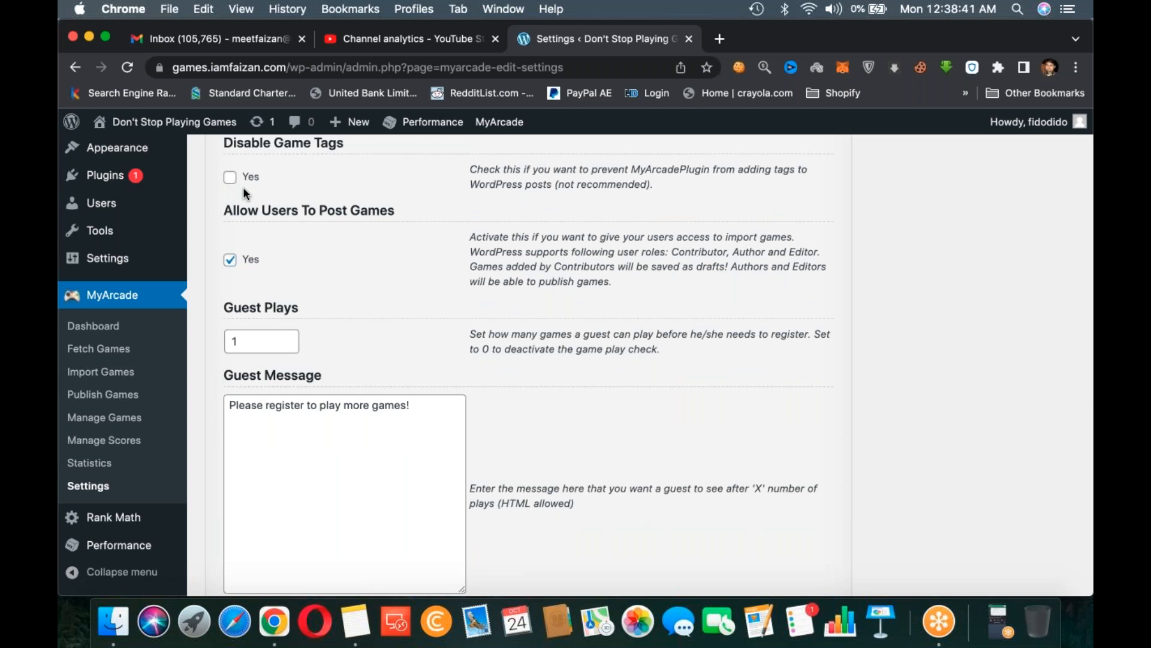
scroll(244, 187, "down", 1)
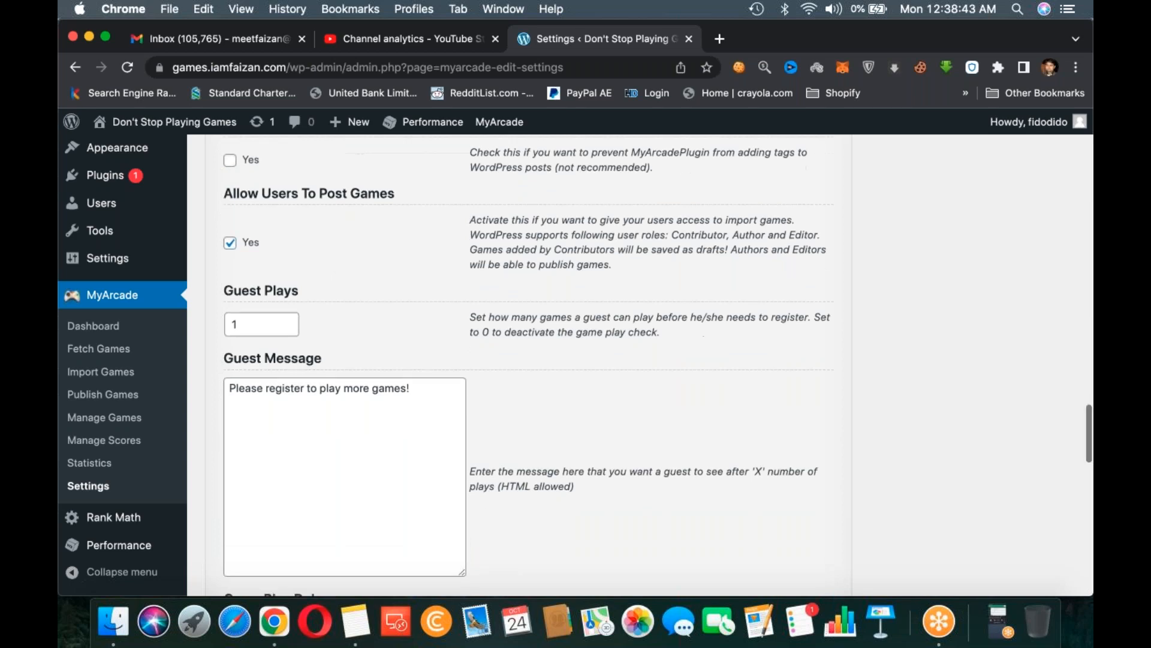
scroll(237, 192, "up", 2)
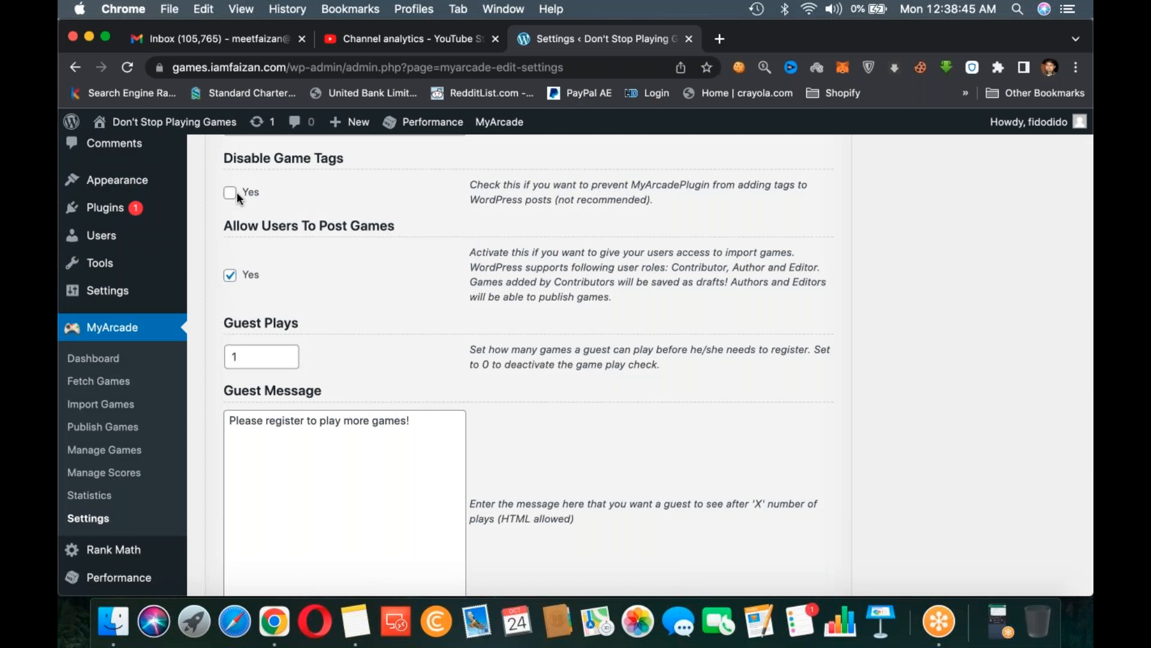
scroll(306, 210, "down", 2)
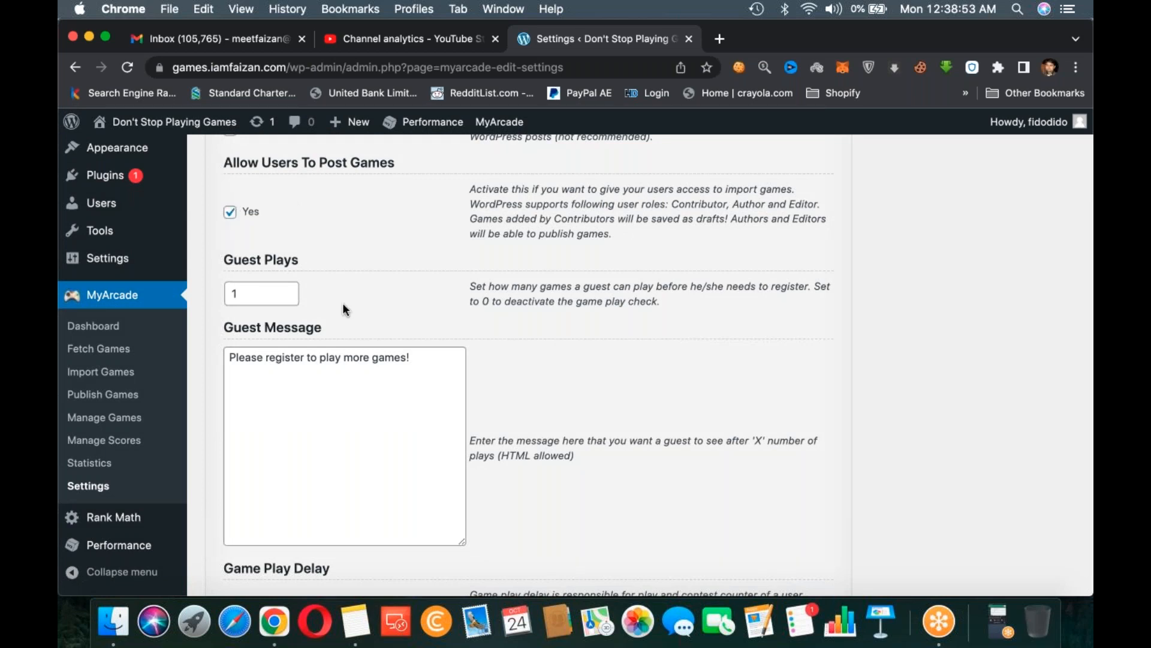
- Highlight the Guest Plays number and the Guest Message text to point out the guest play limit
scroll(343, 303, "down", 3)
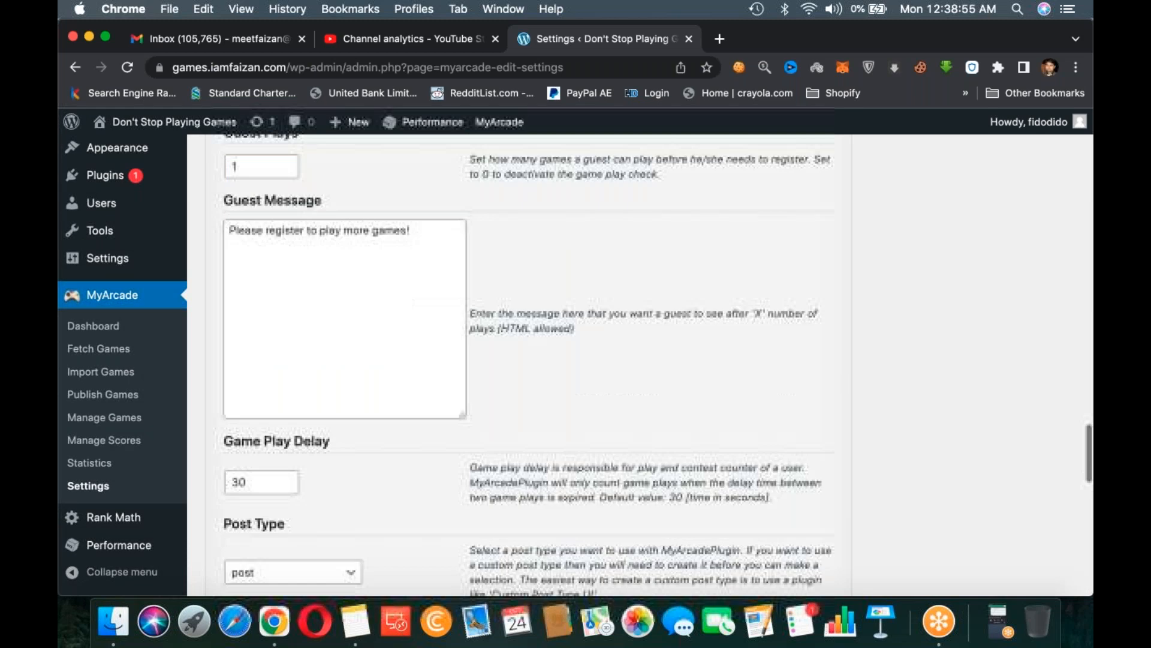
scroll(343, 304, "up", 2)
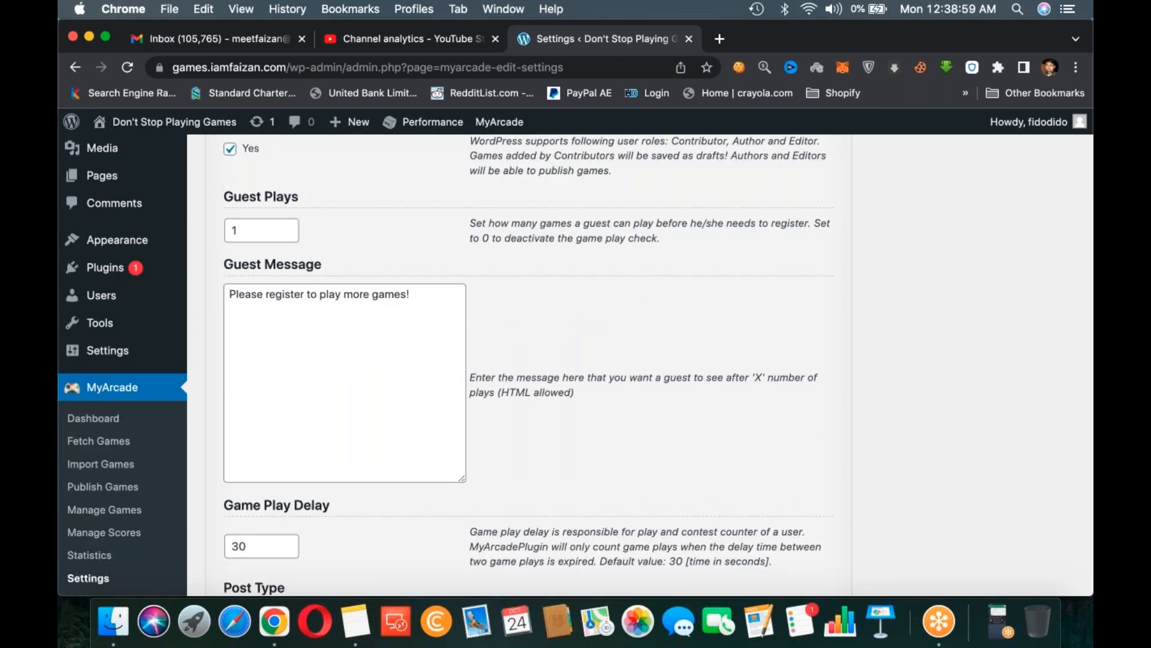
left_click_drag(263, 230, 226, 228)
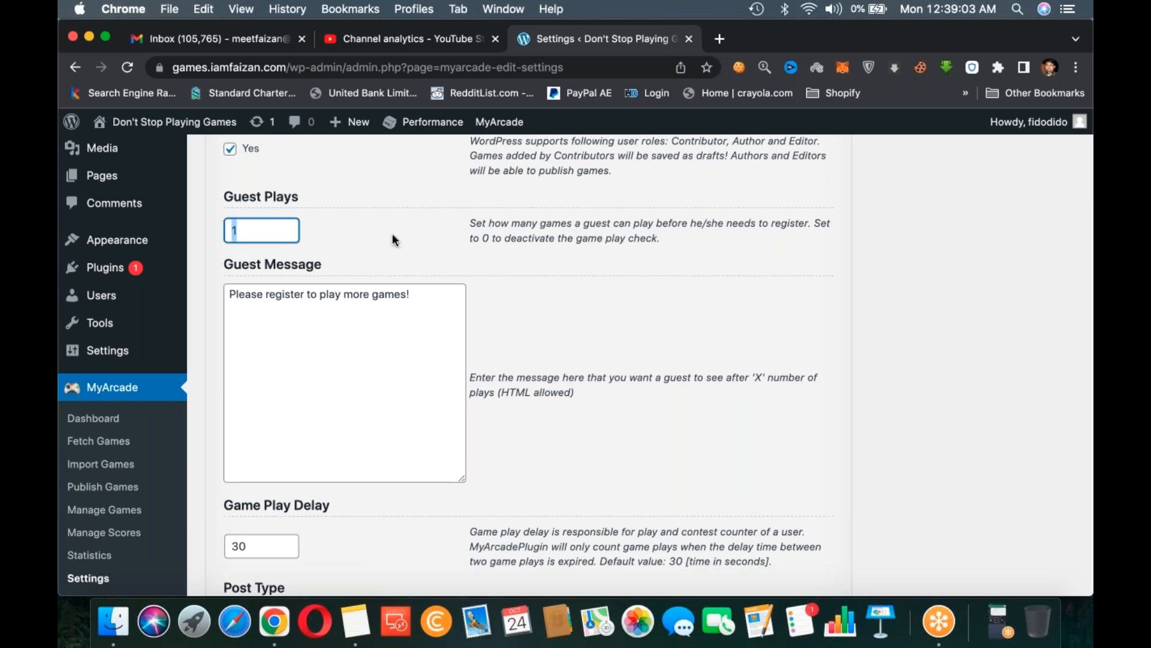
triple_click(340, 294)
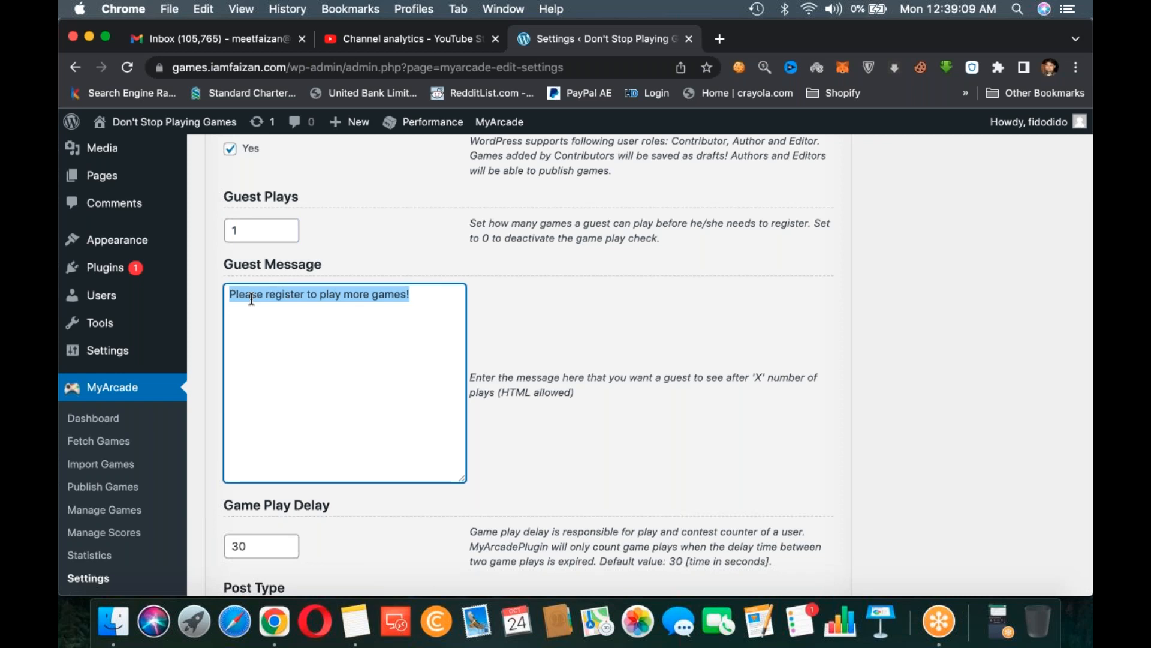
- Review the Game Play Delay, Post Type, Custom Taxonomies and HTTP to HTTPS options at the end of General Settings
scroll(252, 298, "down", 5)
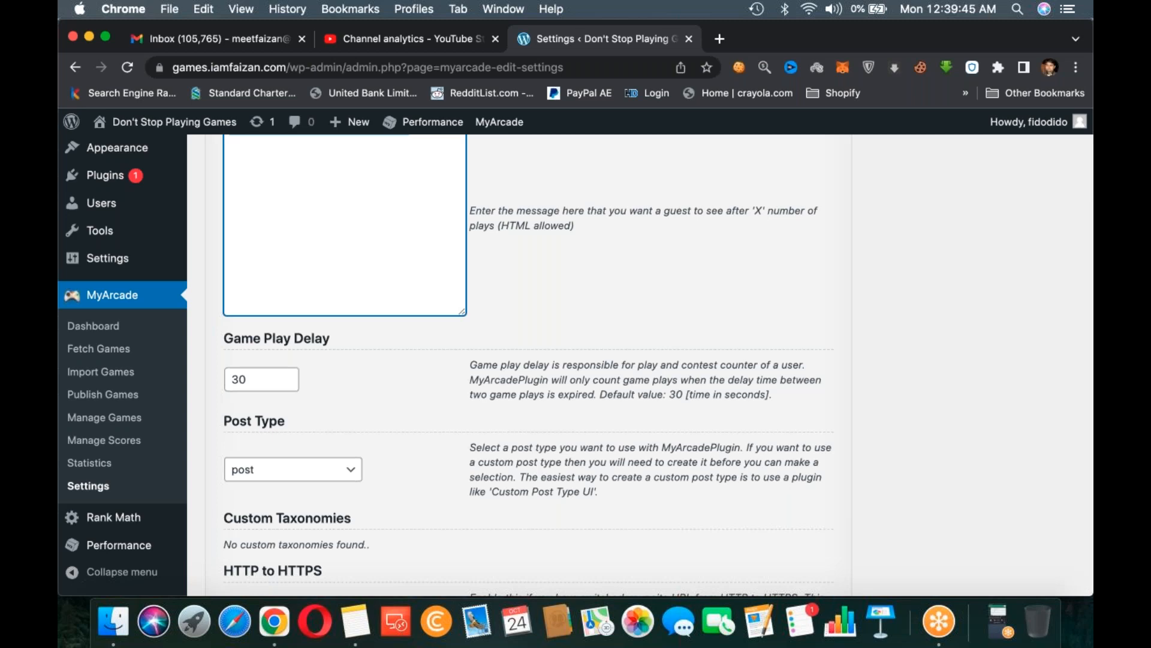
scroll(446, 449, "up", 3)
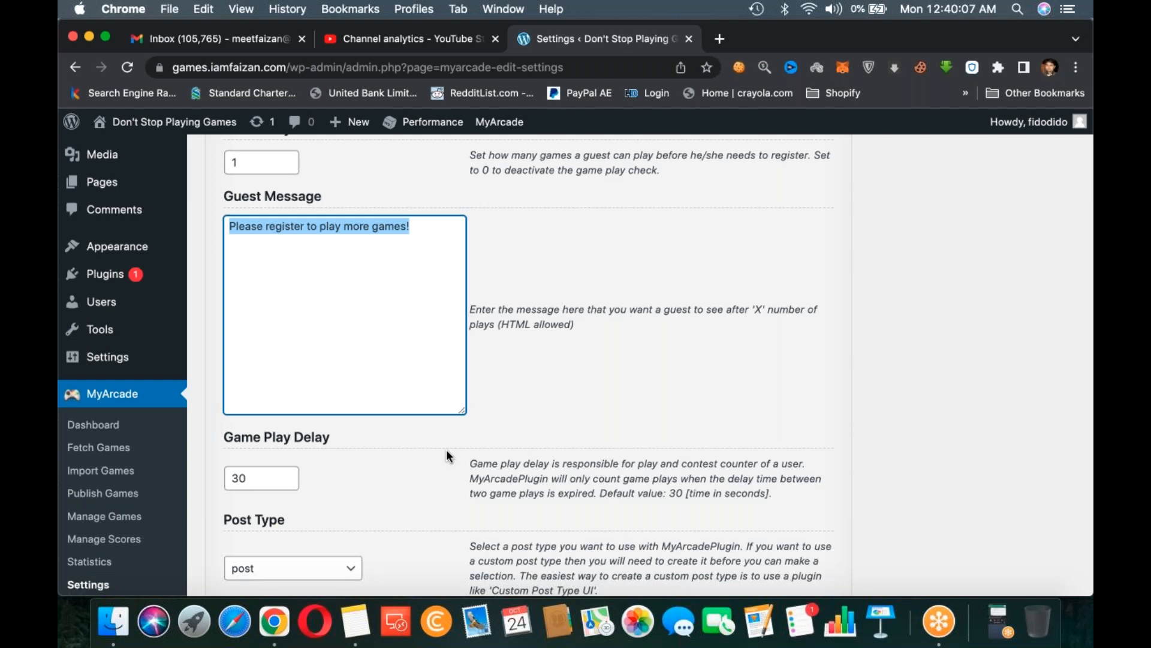
scroll(448, 457, "down", 3)
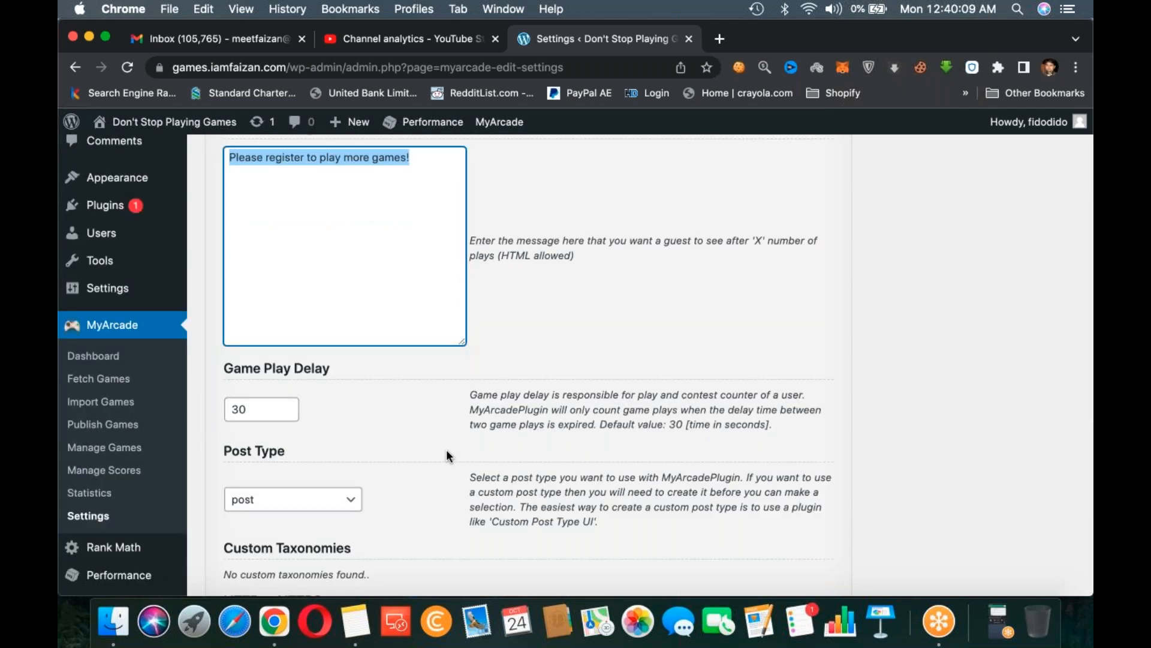
scroll(447, 456, "down", 5)
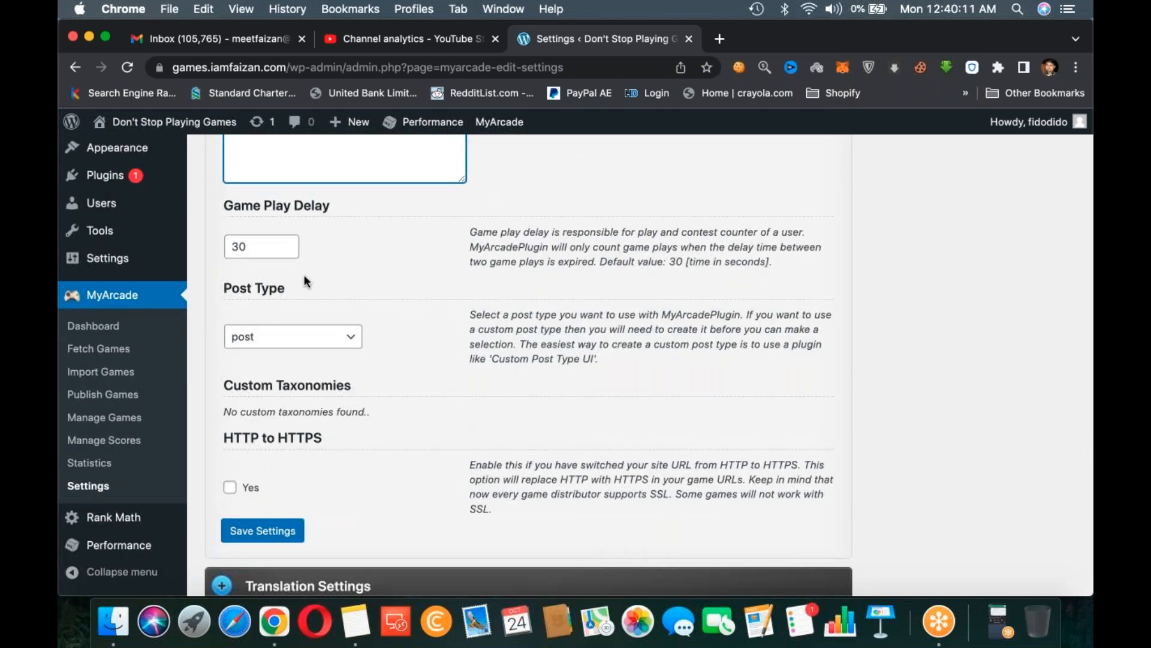
scroll(304, 274, "down", 1)
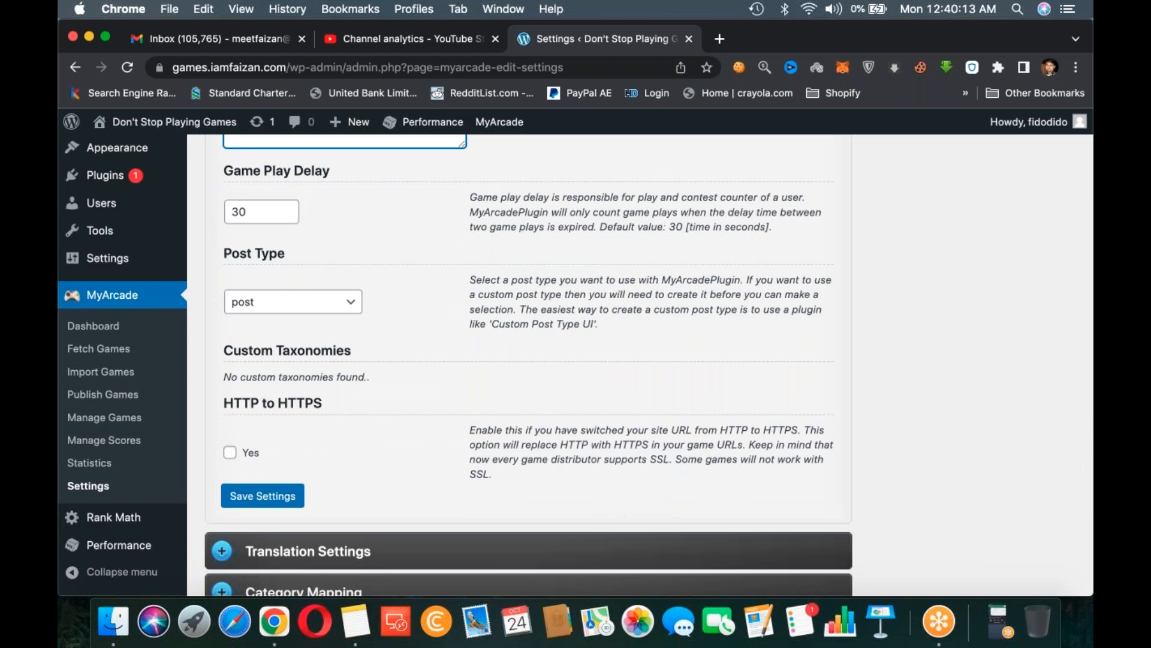
scroll(528, 359, "down", 5)
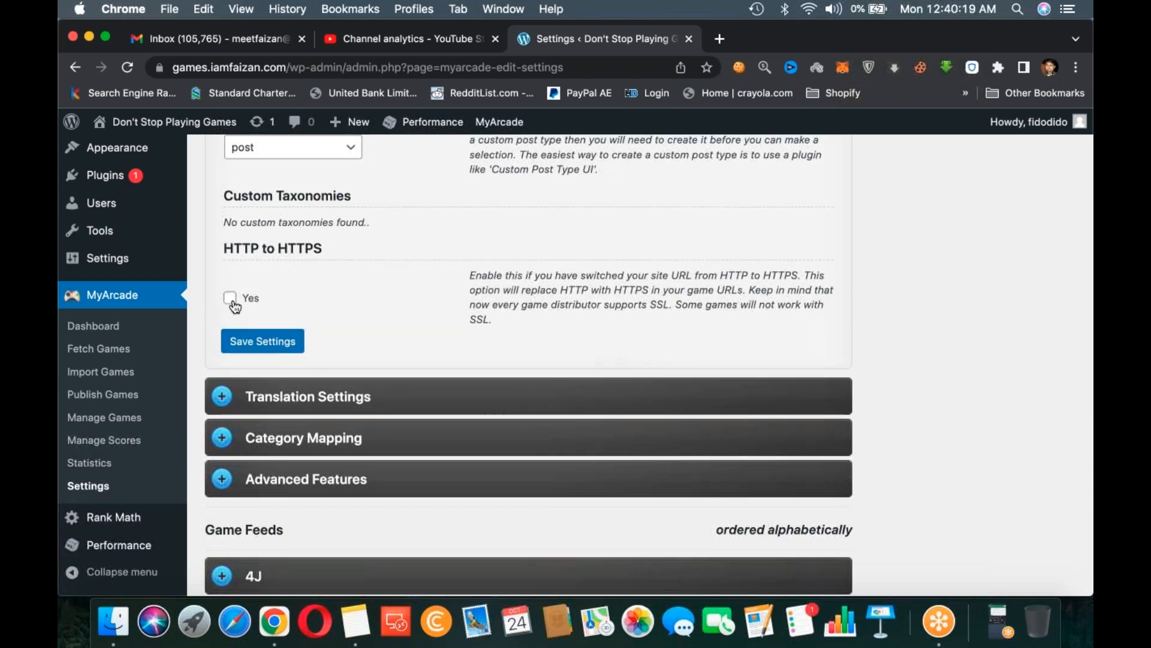
- Expand the 4J game feed to view its settings, collapse it again, and look through the remaining Game Feeds
scroll(270, 312, "down", 1)
scroll(304, 319, "down", 10)
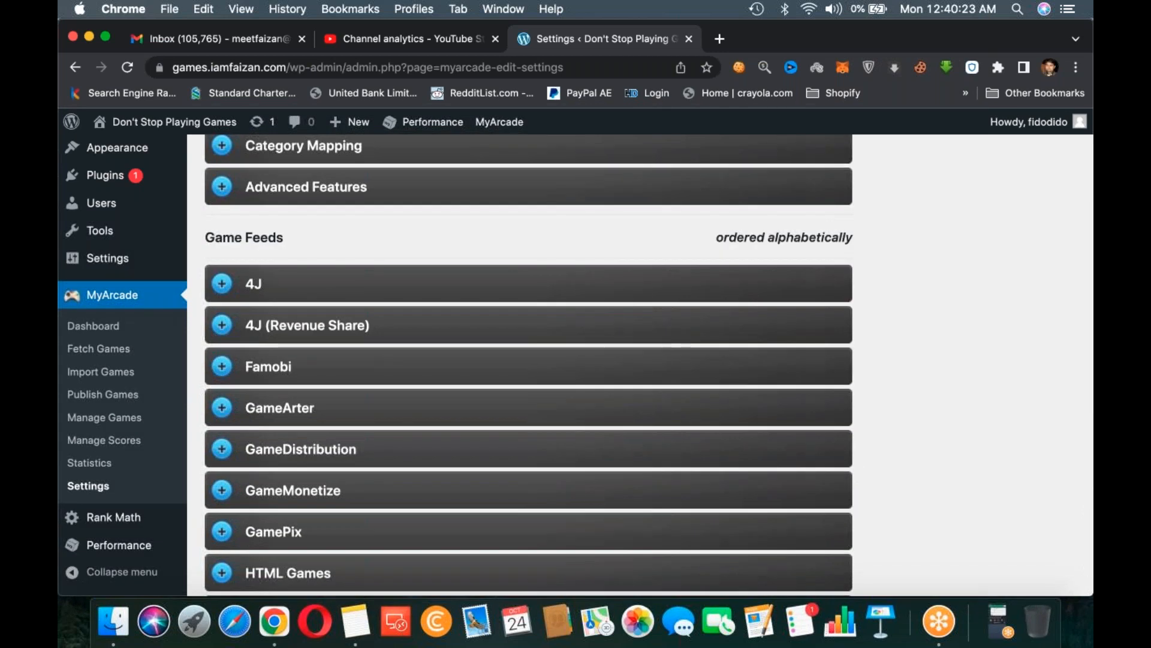
left_click(316, 285)
scroll(318, 282, "down", 2)
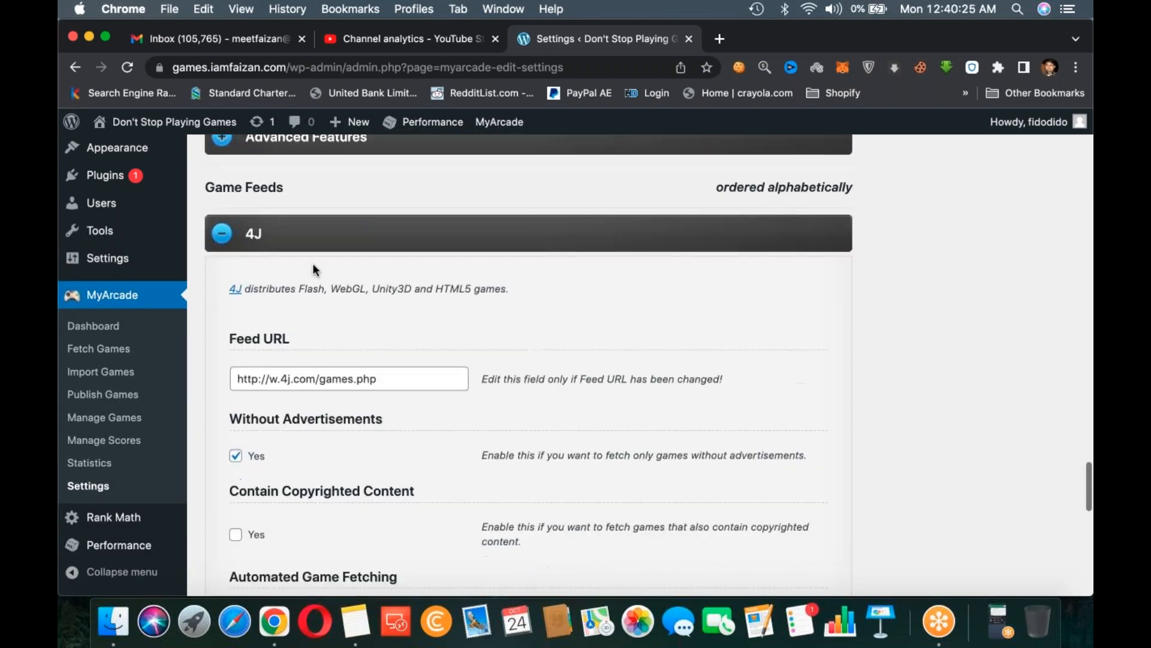
left_click(324, 234)
scroll(321, 288, "down", 3)
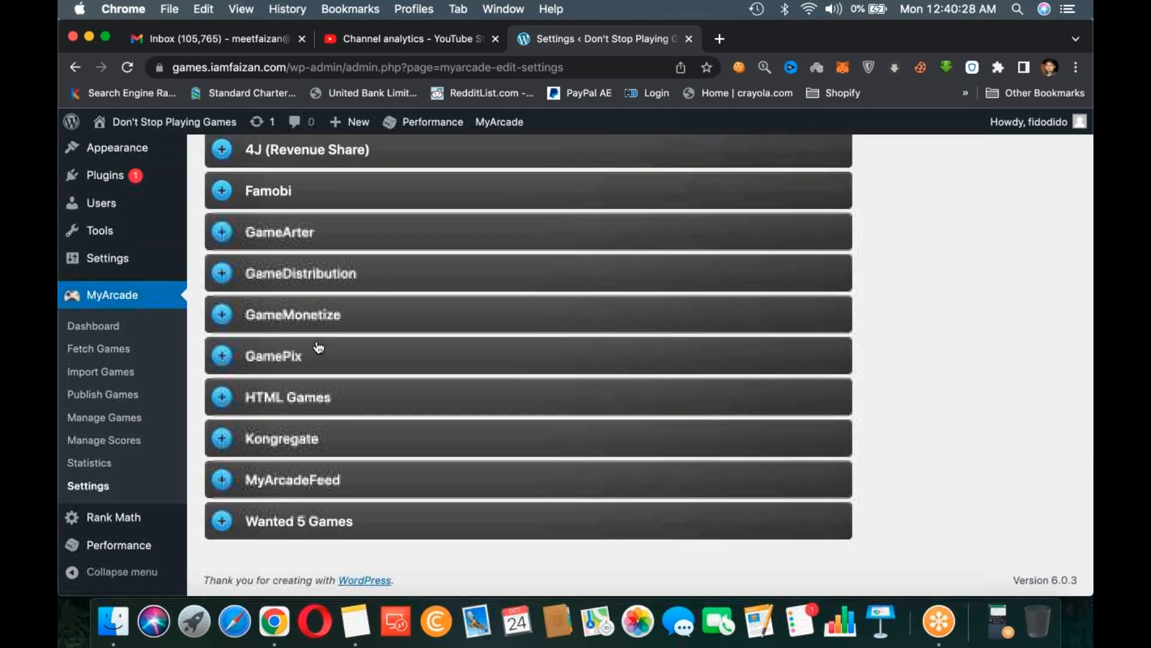
- Expand the HTML Games feed and review its feed URL, category, thumbnail size and automated publishing options alongside the general automation settings
left_click(290, 397)
scroll(404, 405, "down", 6)
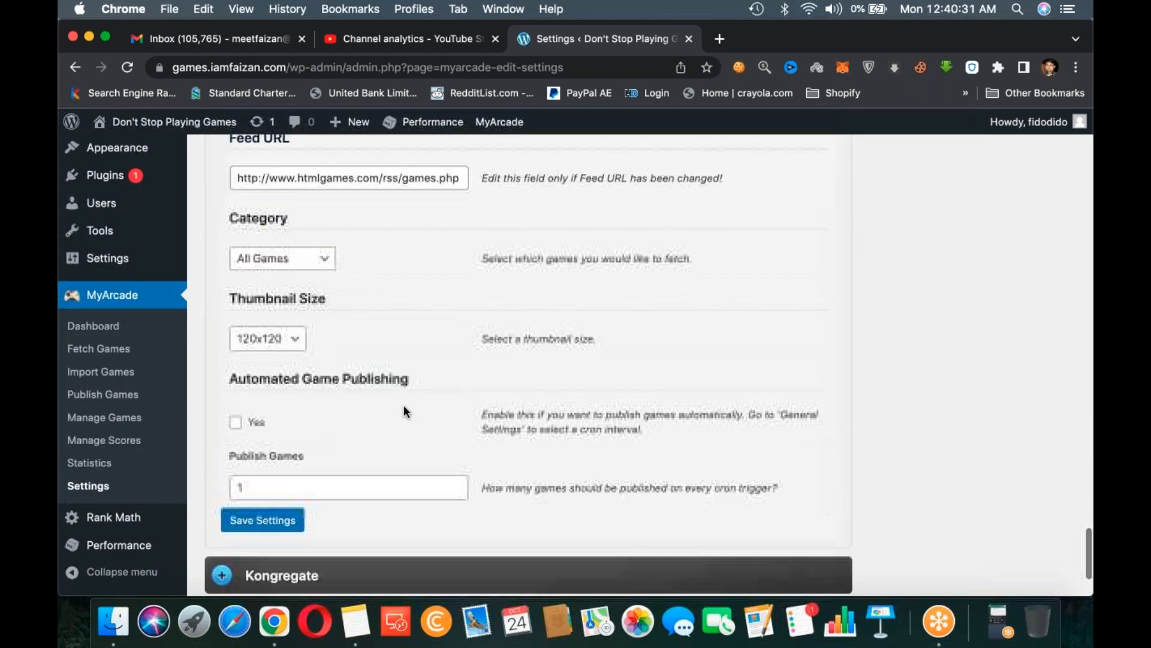
scroll(404, 412, "down", 4)
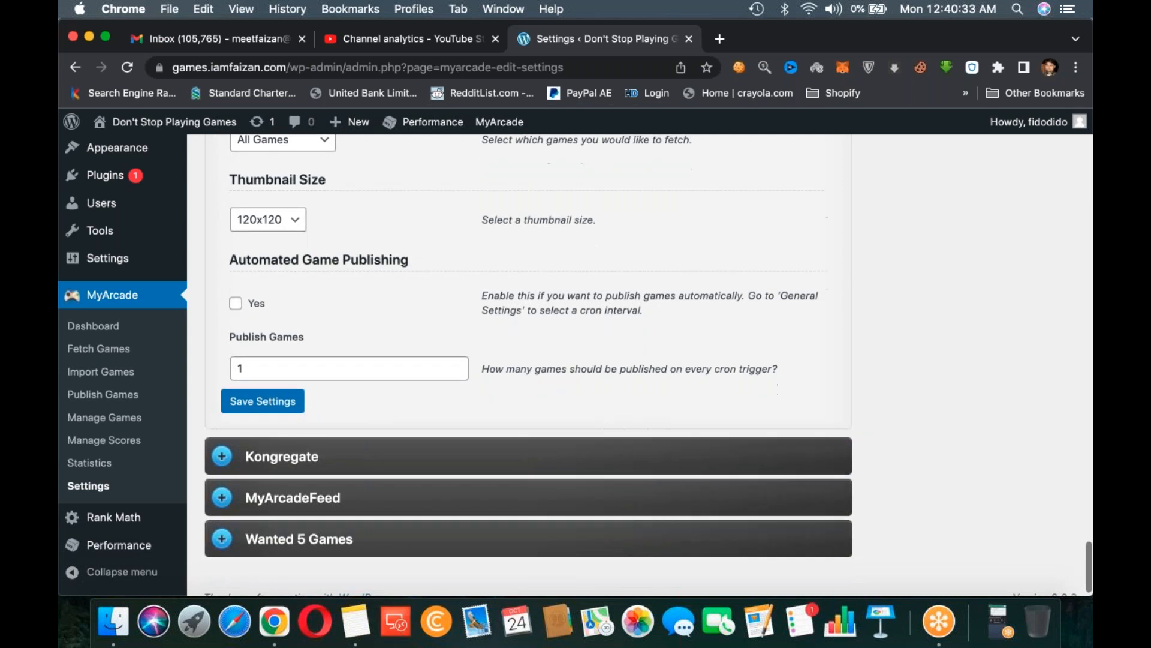
scroll(519, 364, "down", 1)
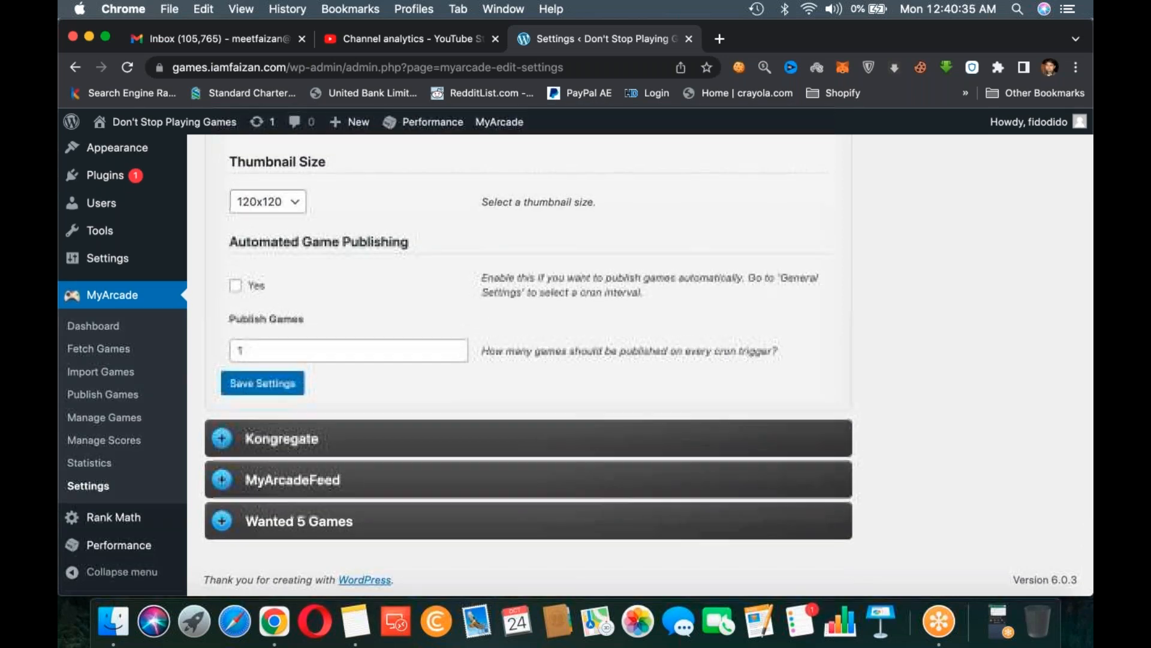
scroll(519, 364, "up", 20)
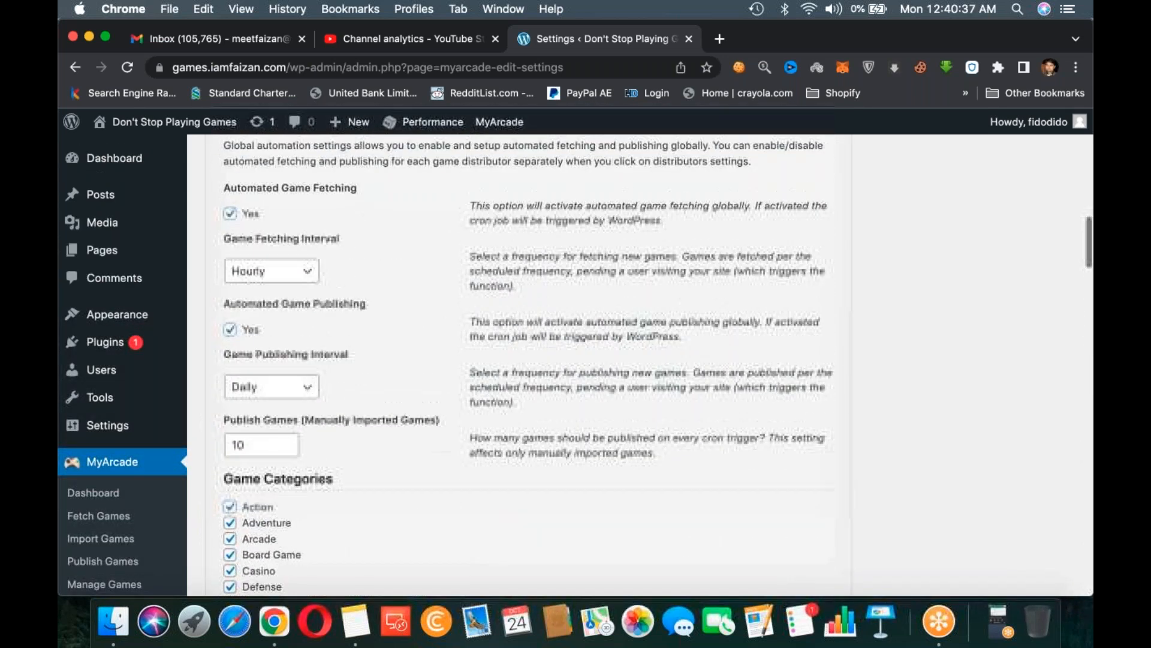
scroll(96, 350, "down", 10)
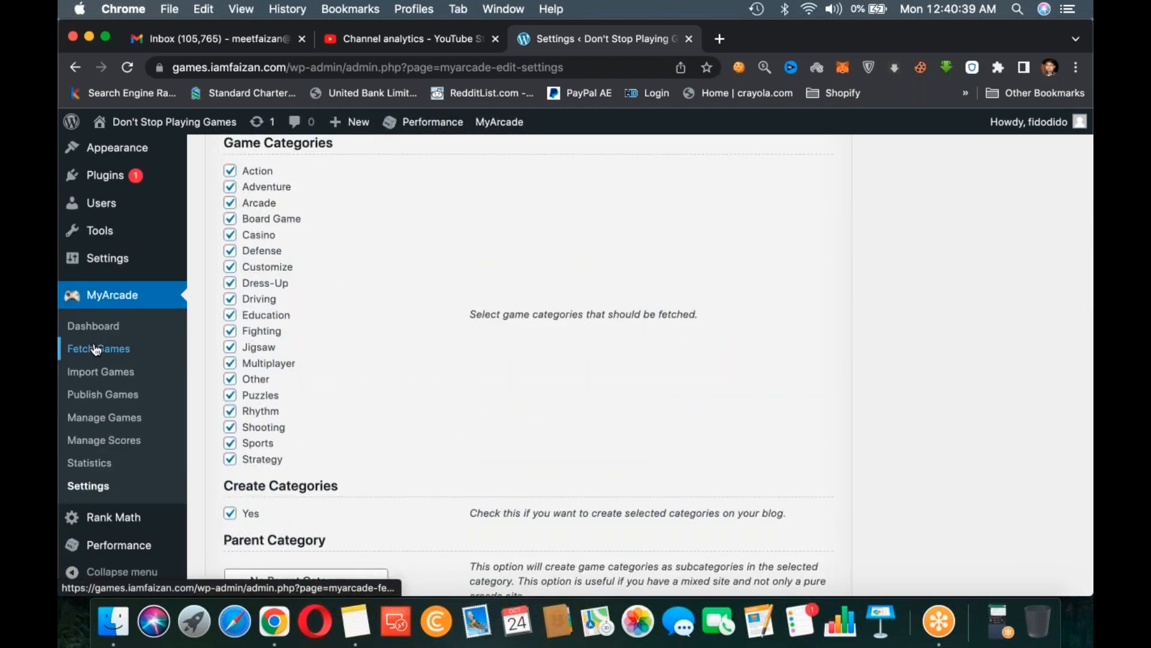
scroll(114, 350, "down", 15)
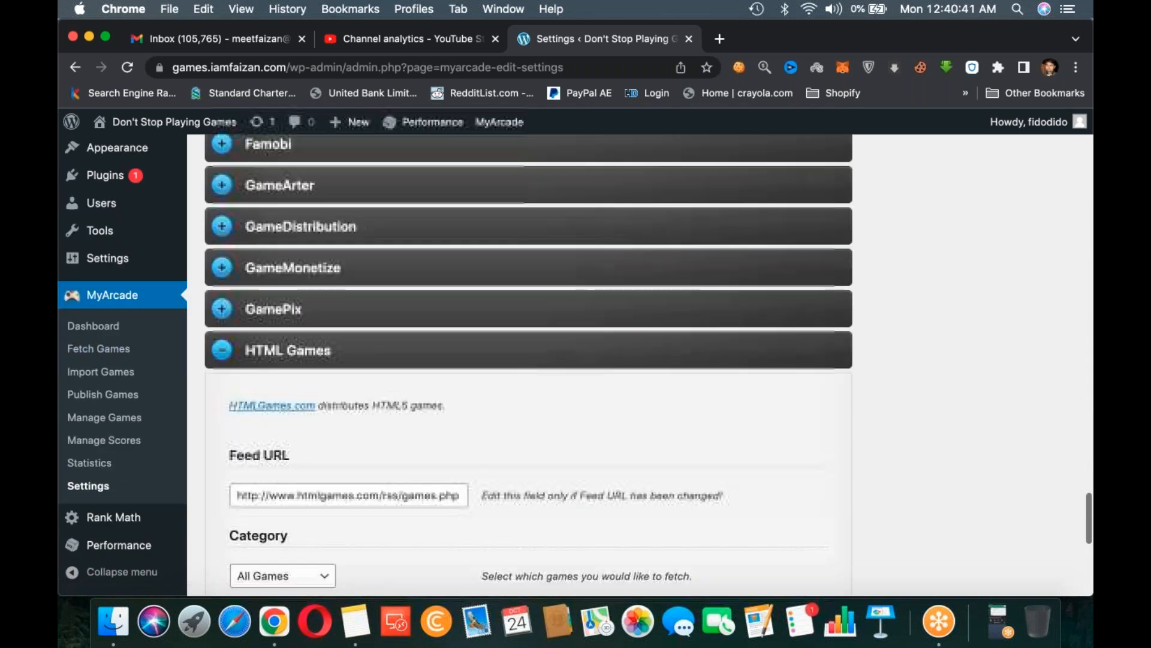
scroll(288, 384, "down", 10)
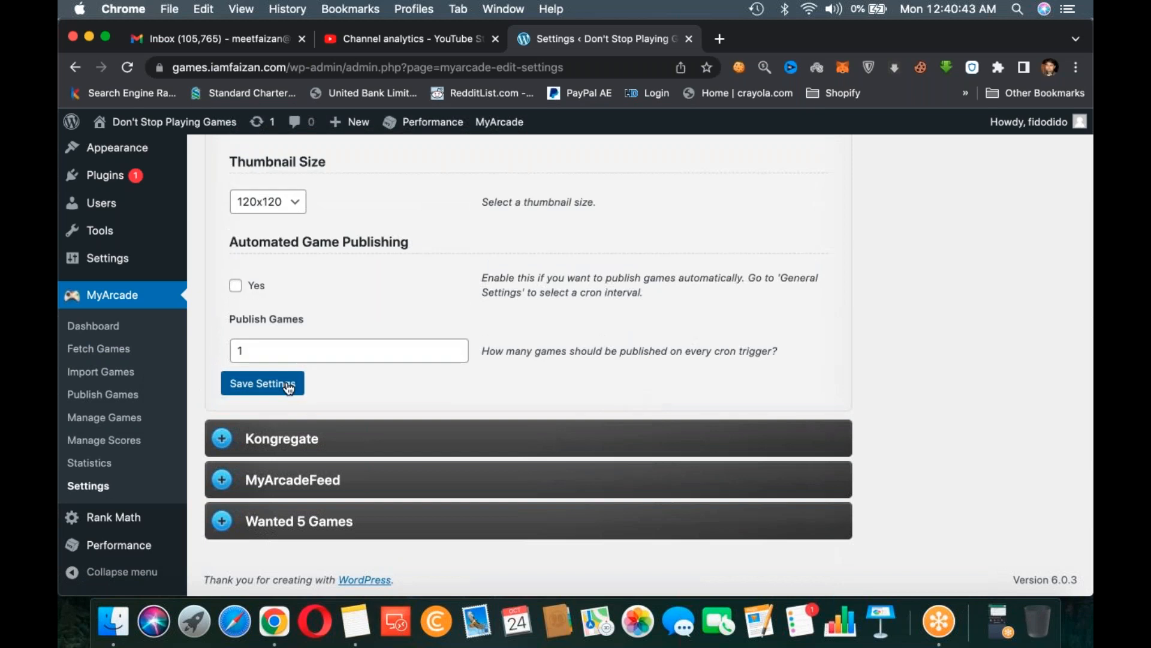
- Go back over the expanded General Settings and save the MyArcade settings
scroll(288, 389, "up", 20)
scroll(288, 388, "down", 12)
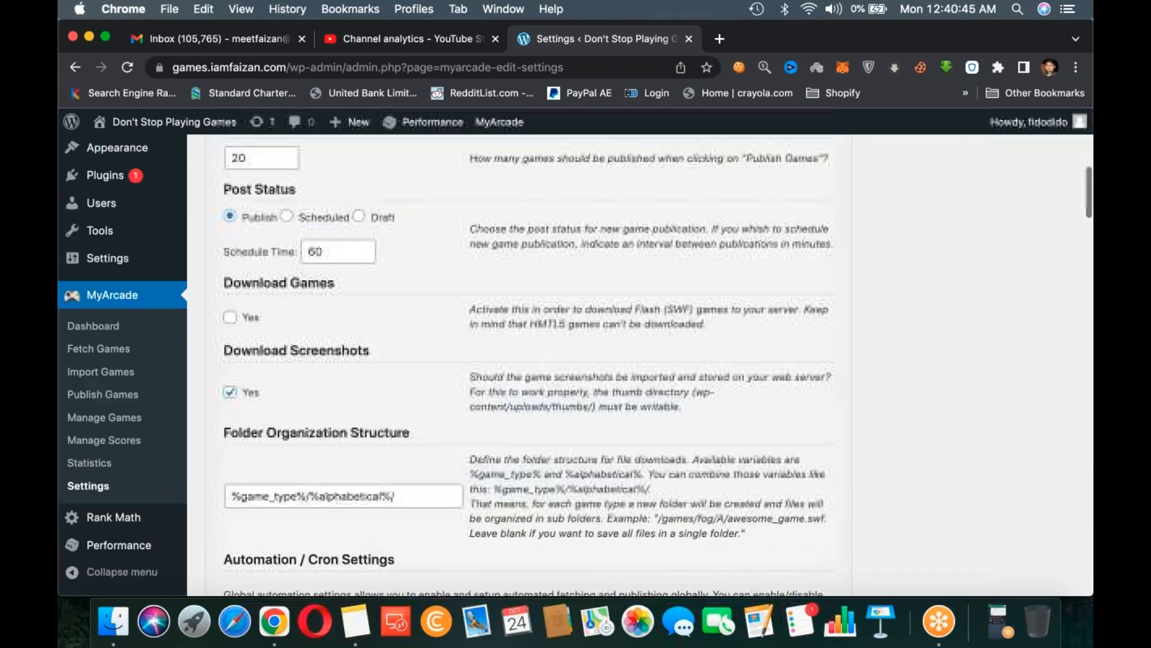
scroll(520, 360, "down", 15)
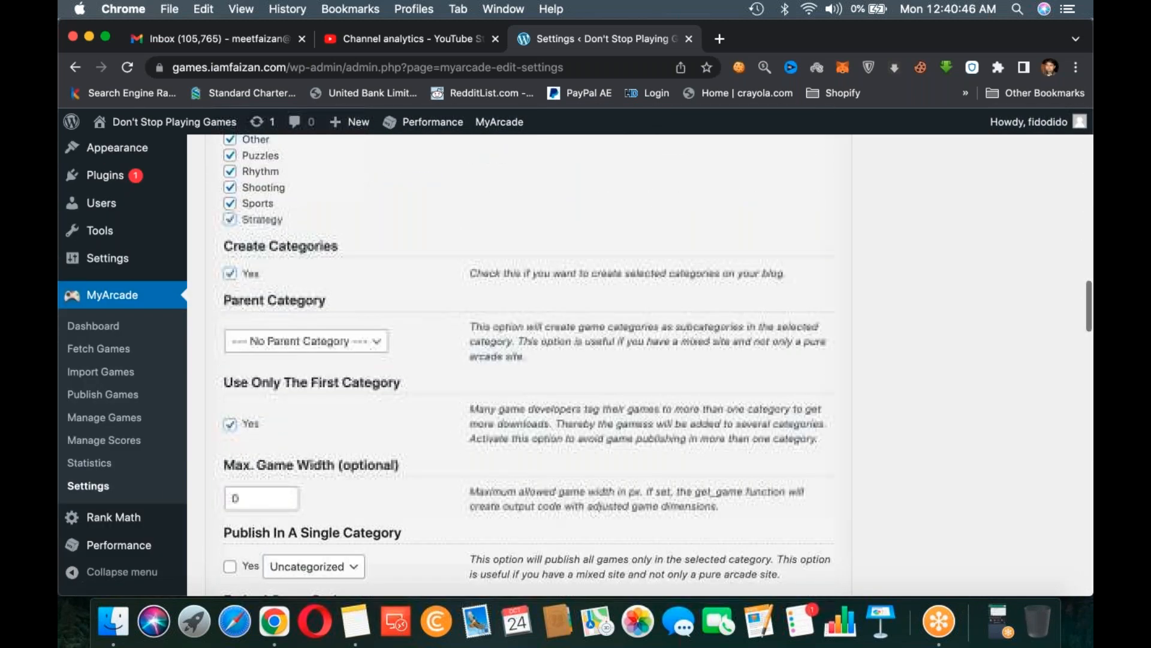
scroll(520, 360, "down", 15)
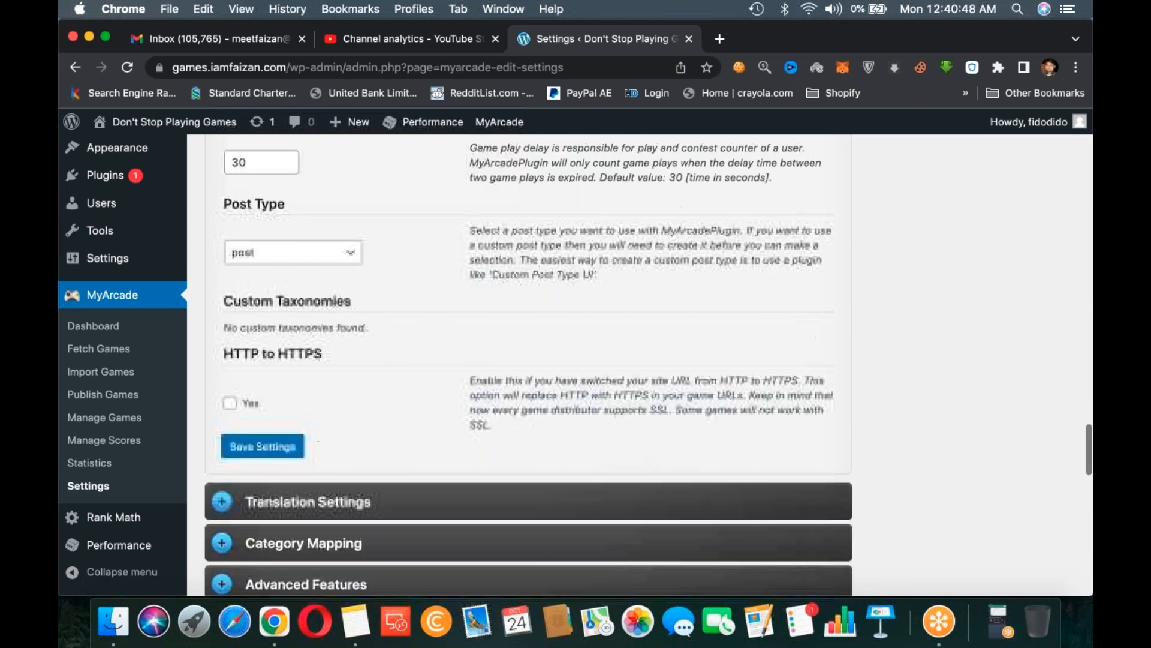
left_click(262, 446)
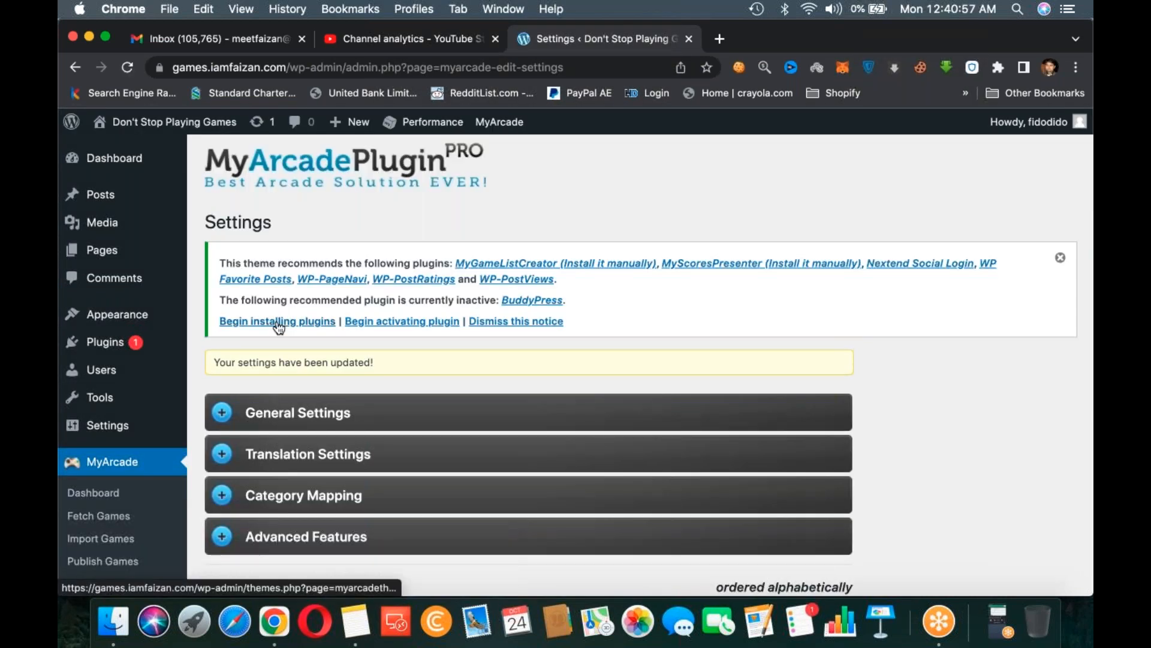
- Open the theme's recommended plugin installer and bulk install all the plugins listed under To Install
left_click(278, 322)
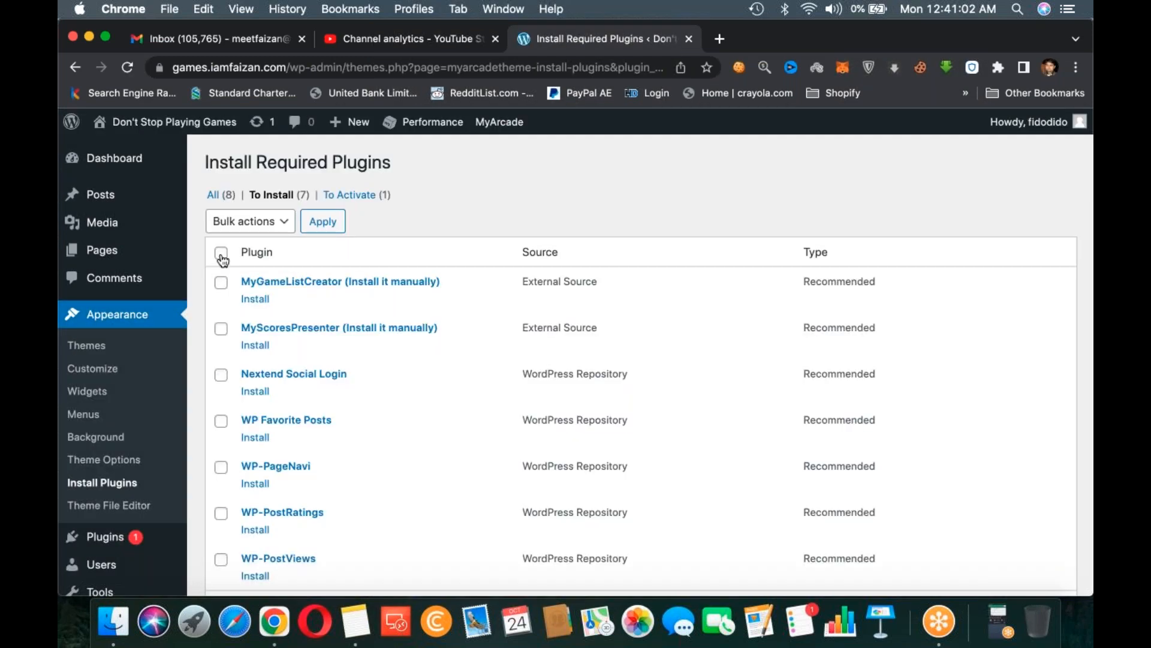
left_click(221, 253)
left_click(243, 230)
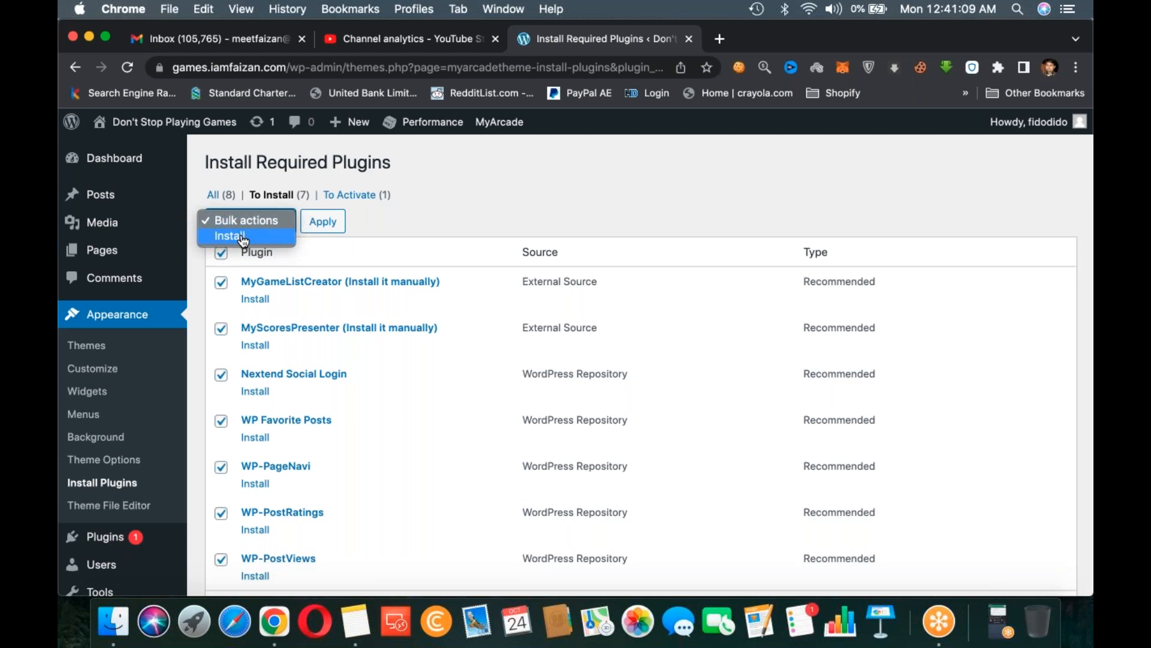
left_click(243, 237)
left_click(318, 227)
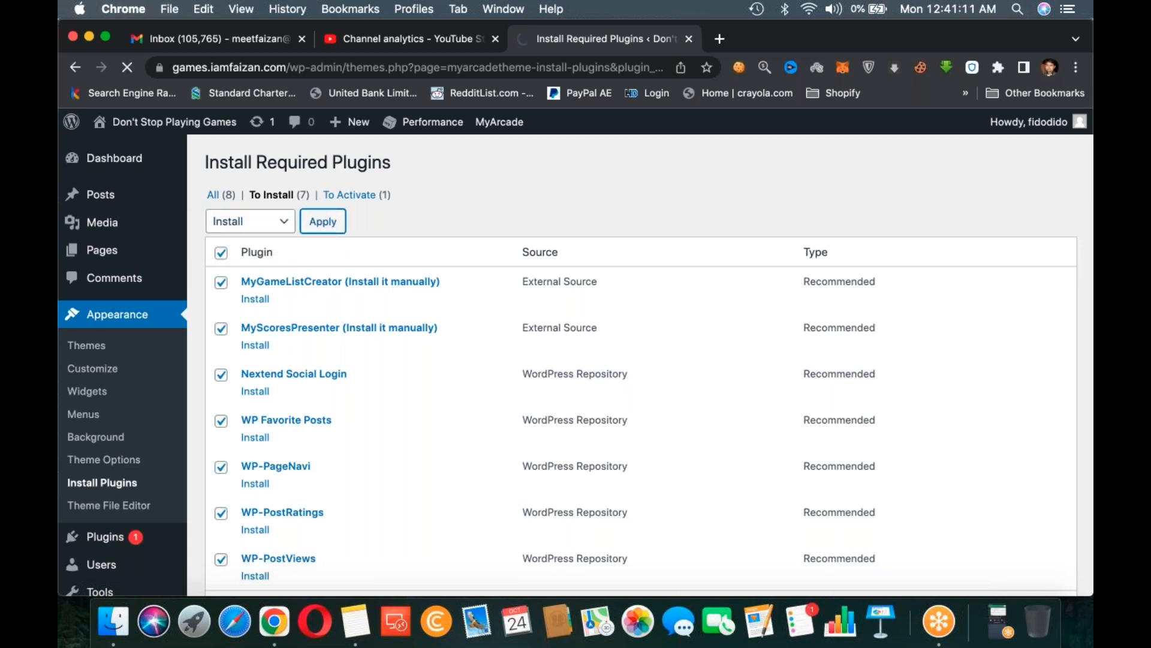
scroll(640, 359, "down", 3)
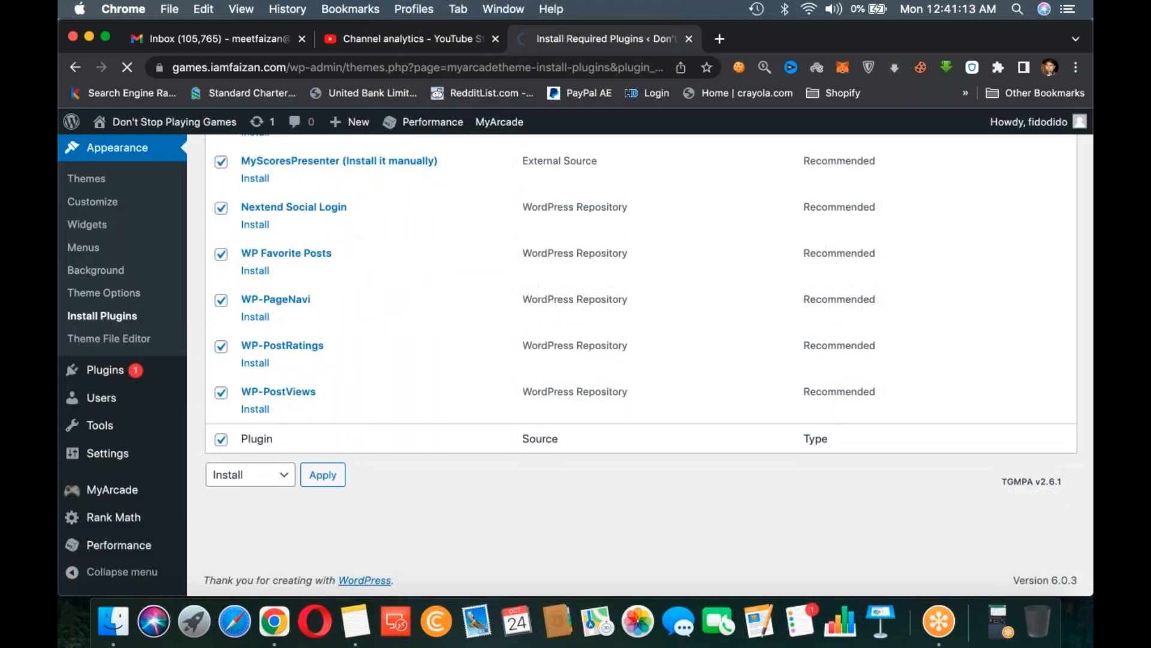
scroll(116, 292, "down", 6)
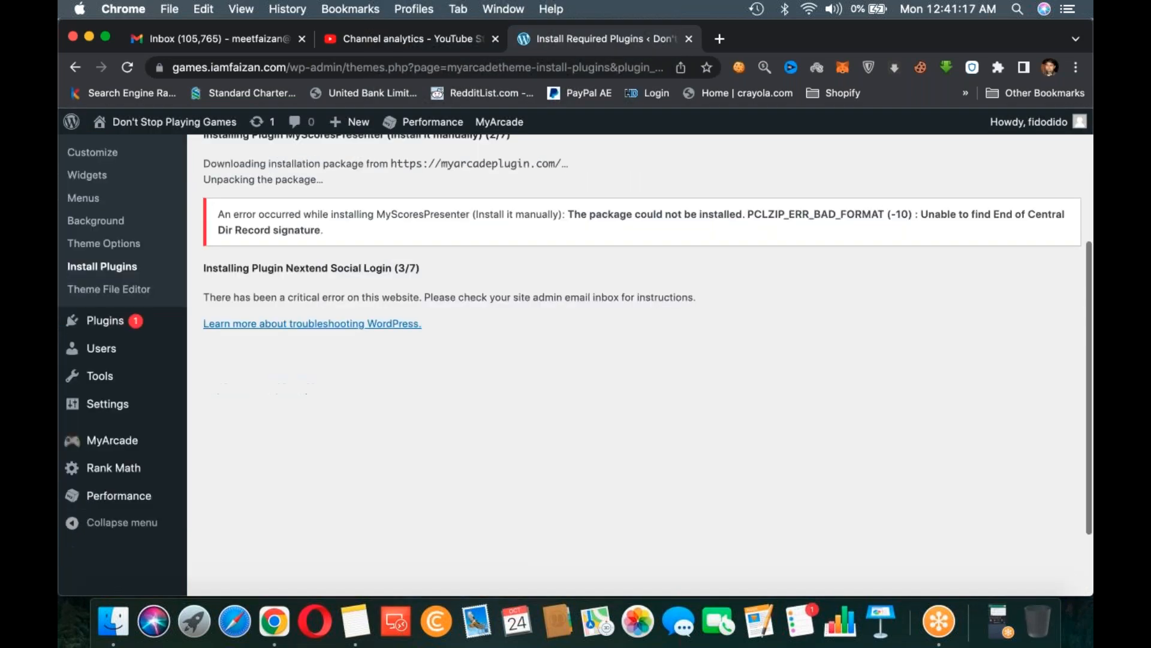
scroll(115, 292, "up", 3)
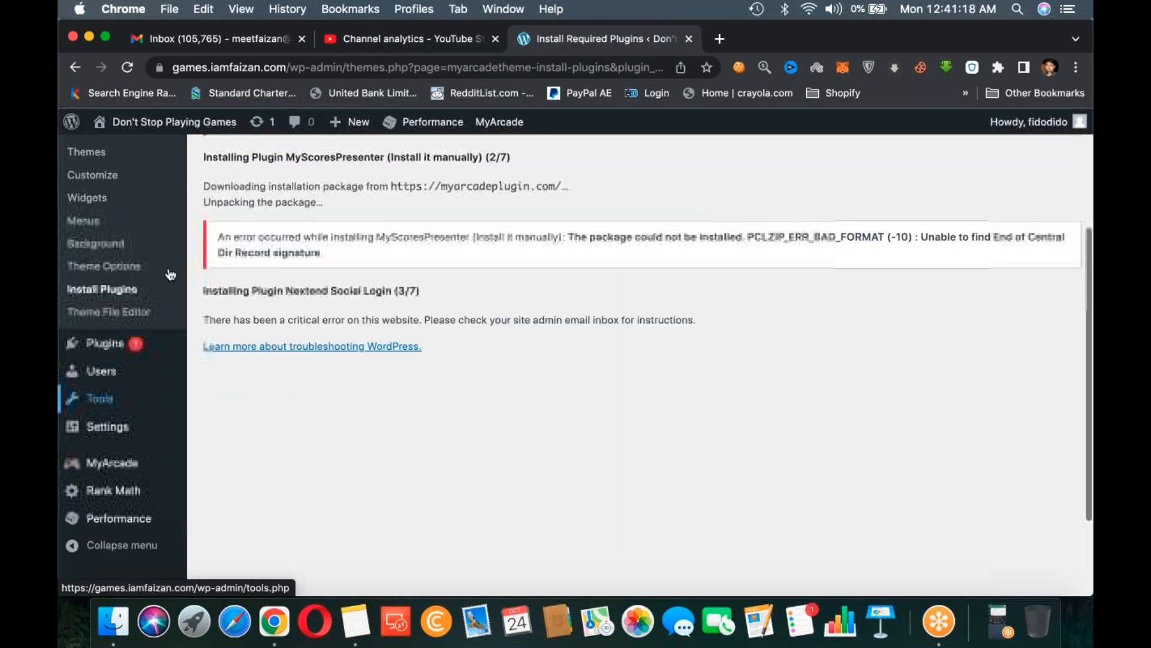
- Reopen the Install Required Plugins list and check the status of each recommended plugin
left_click(115, 291)
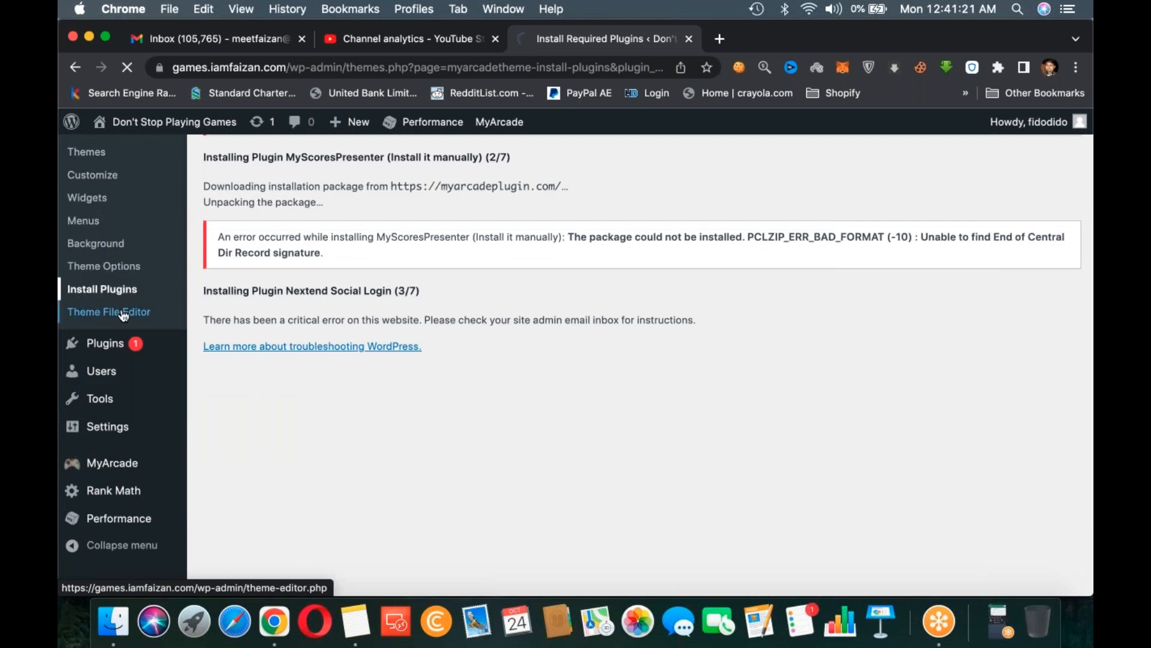
scroll(123, 312, "up", 2)
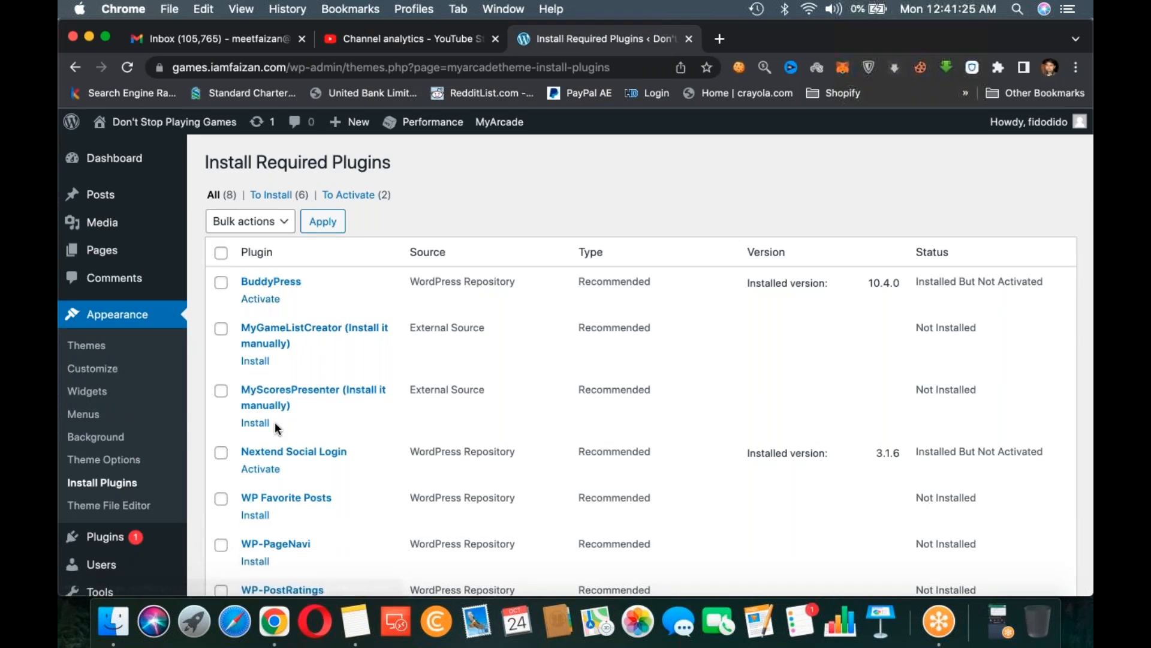
scroll(274, 422, "down", 5)
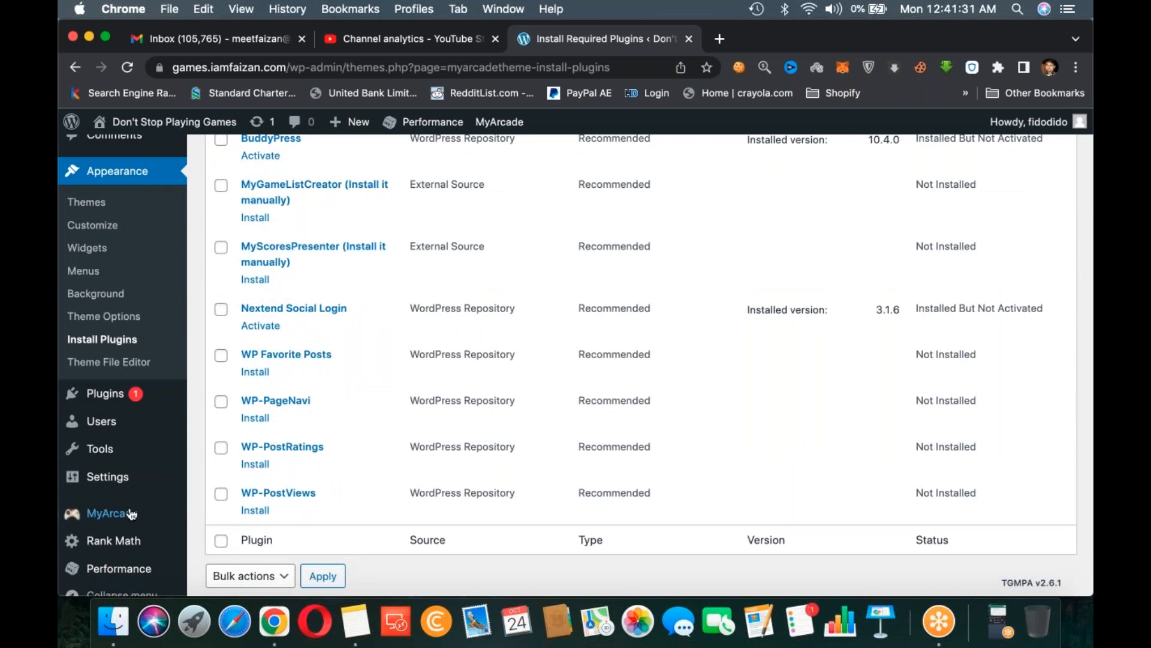
- Open MyArcade's Fetch Games page to reach the game distributor and keyword options
left_click(131, 514)
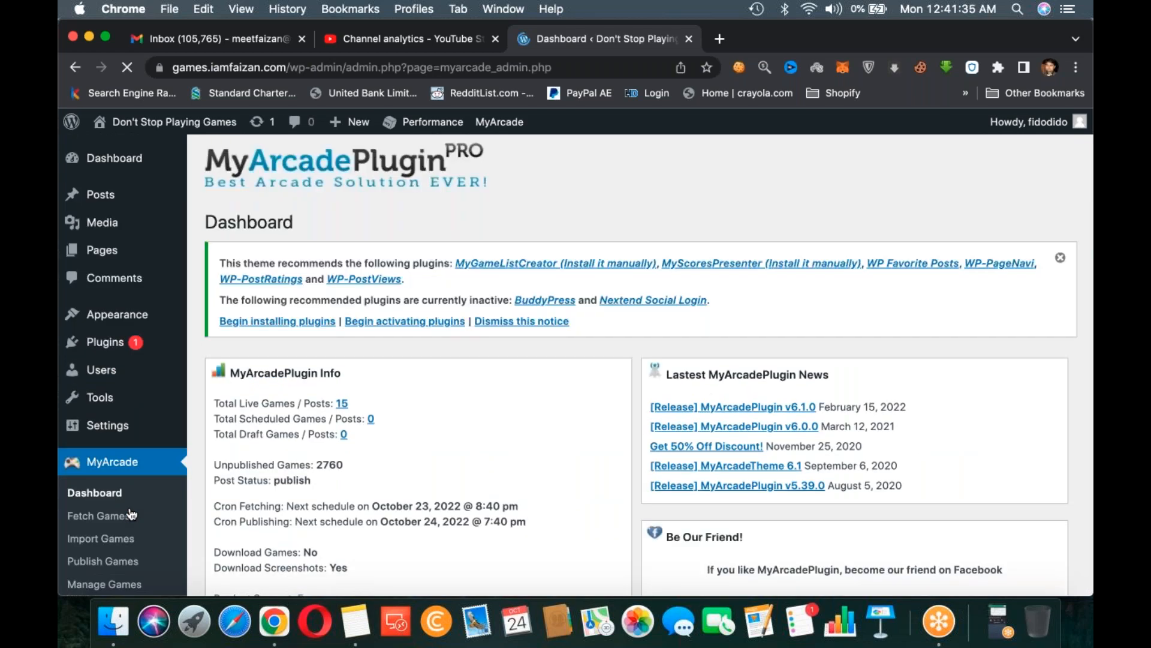
scroll(135, 432, "down", 3)
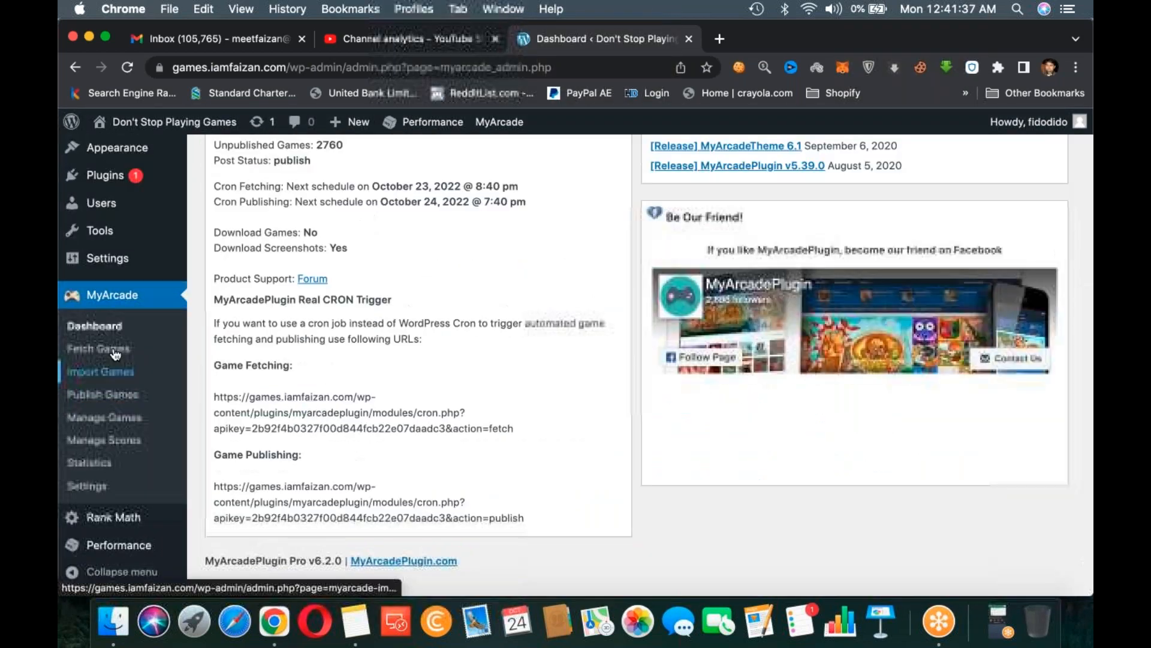
left_click(114, 350)
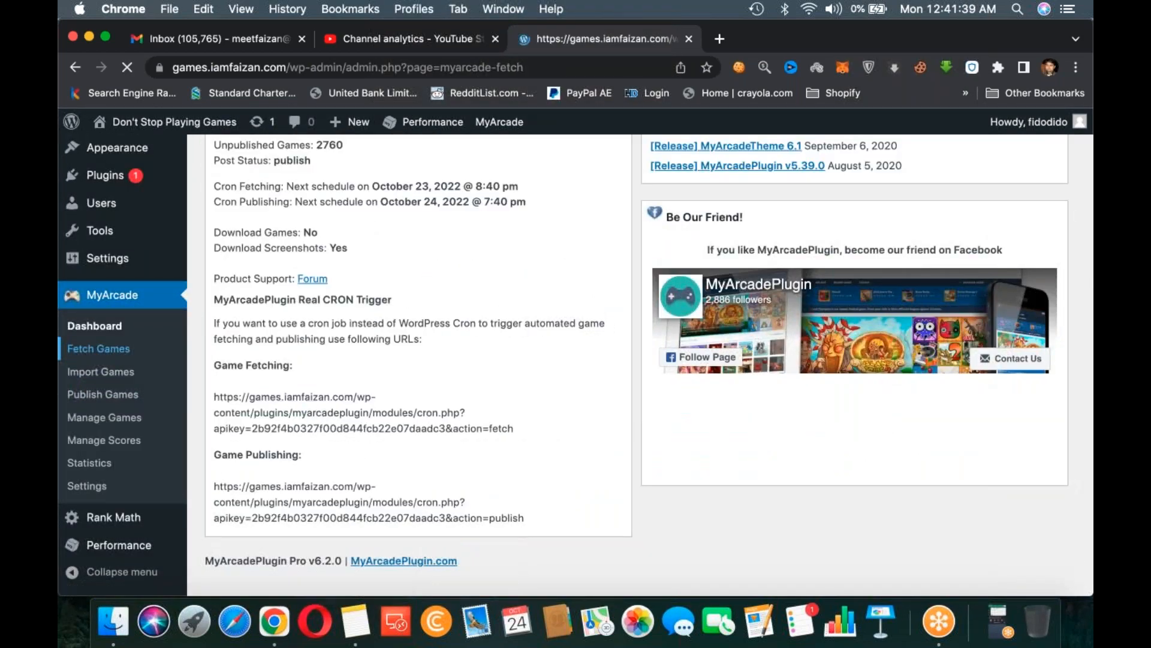
scroll(575, 362, "down", 1)
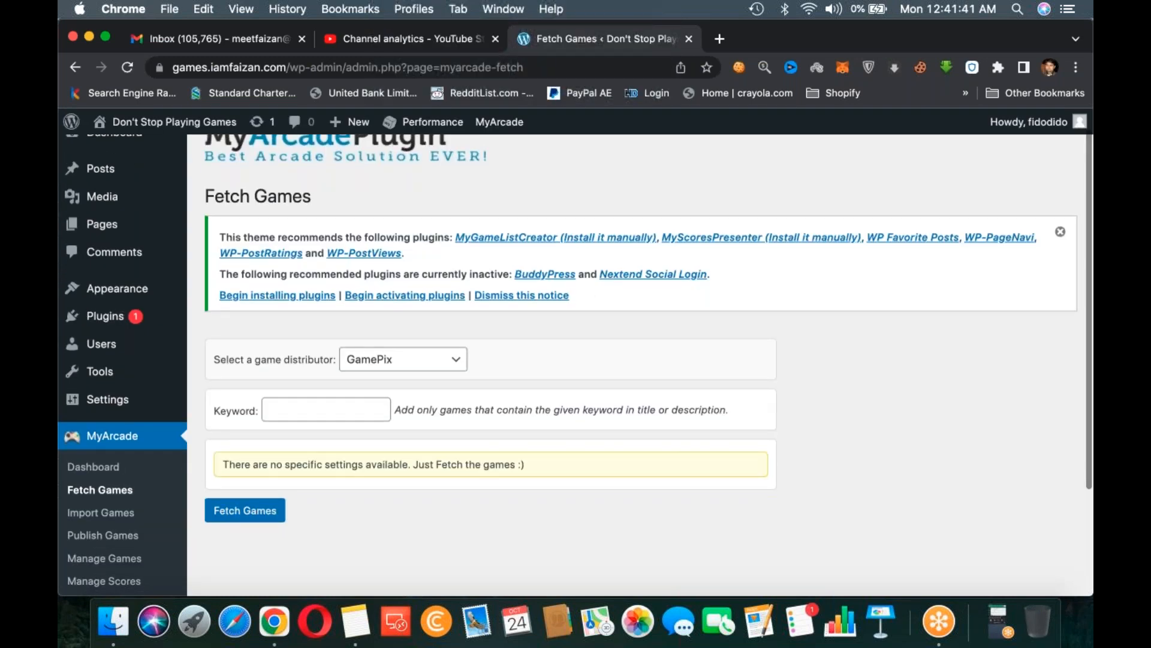
scroll(291, 334, "down", 3)
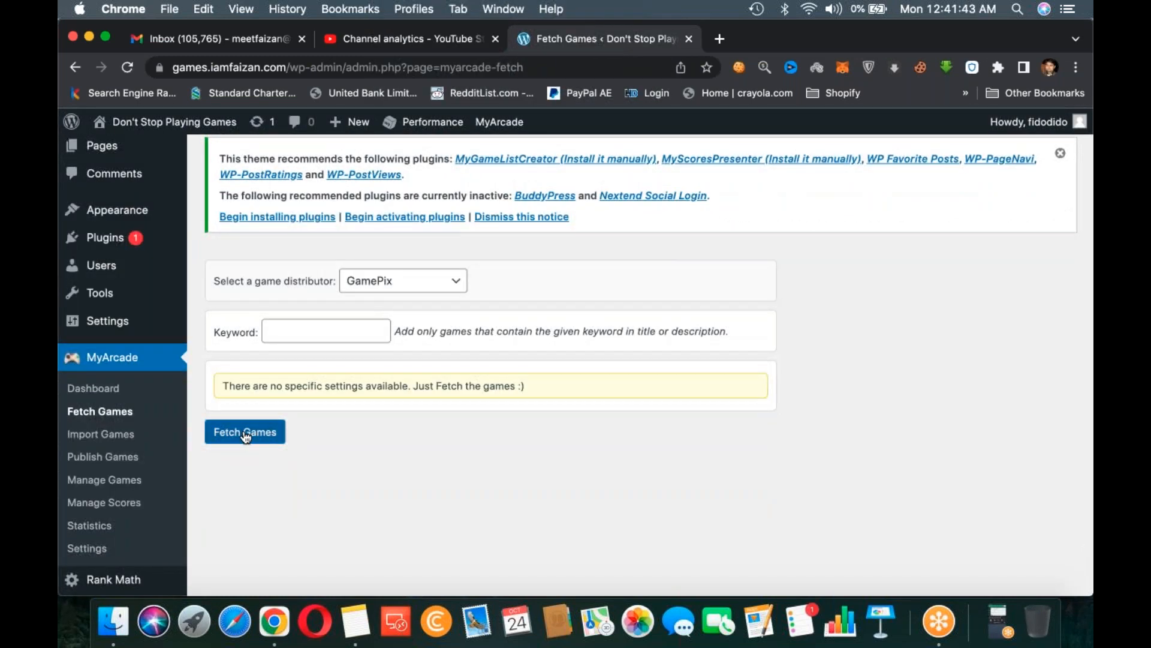
- Select HTML Games as the game distributor for fetching
left_click(390, 281)
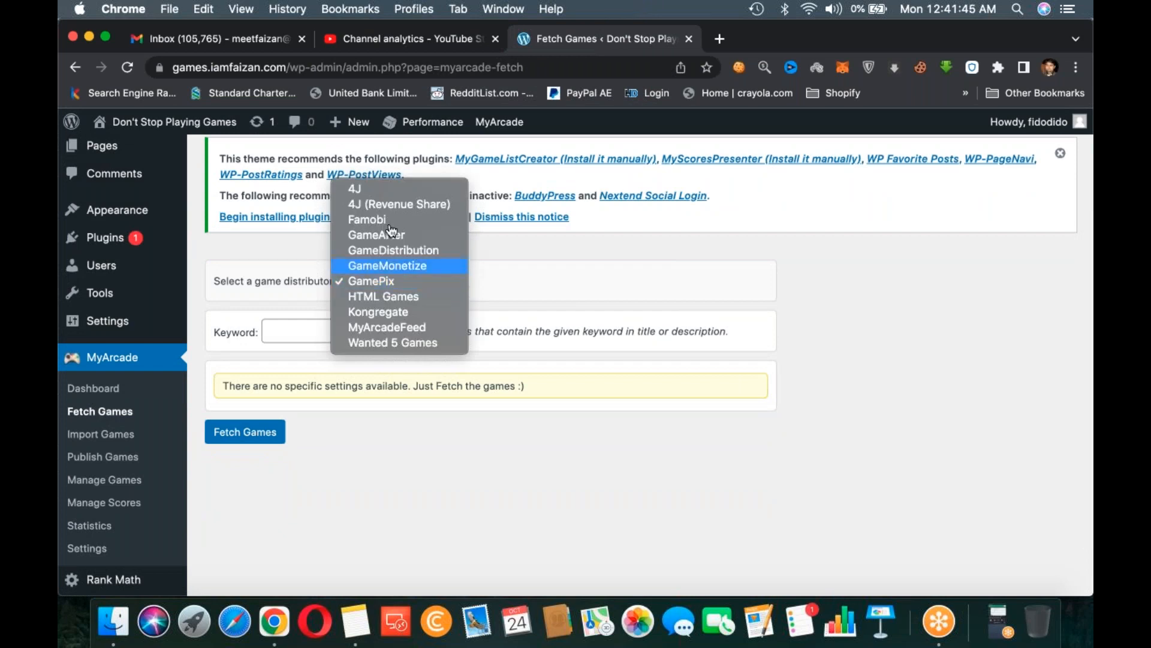
left_click(393, 300)
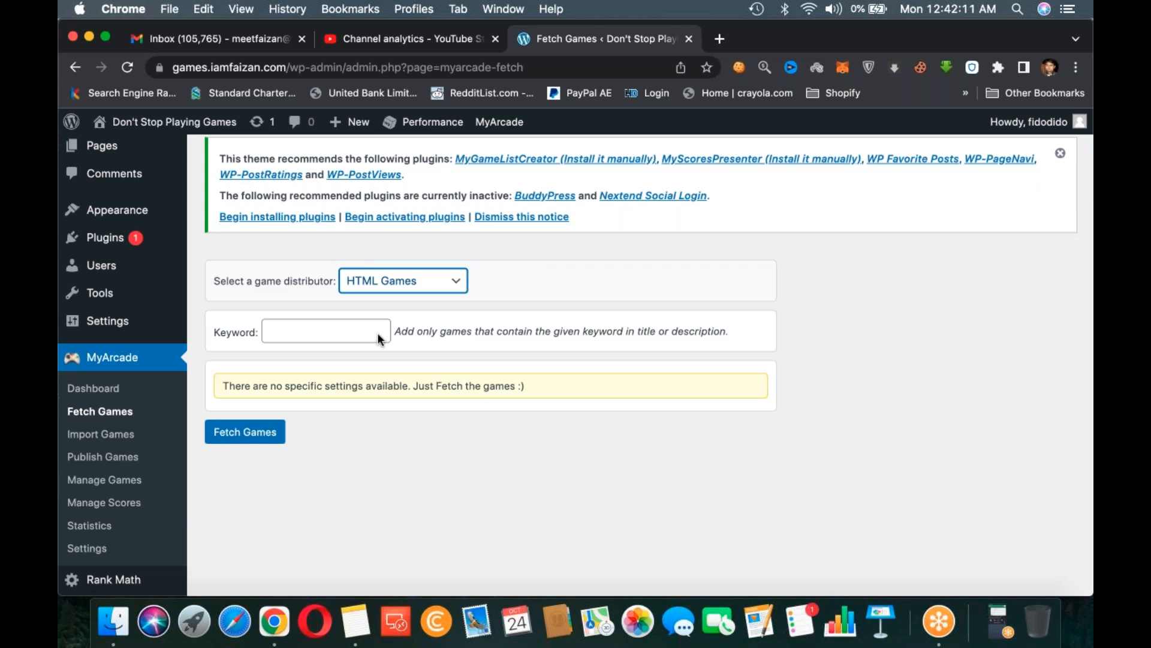
left_click(351, 433)
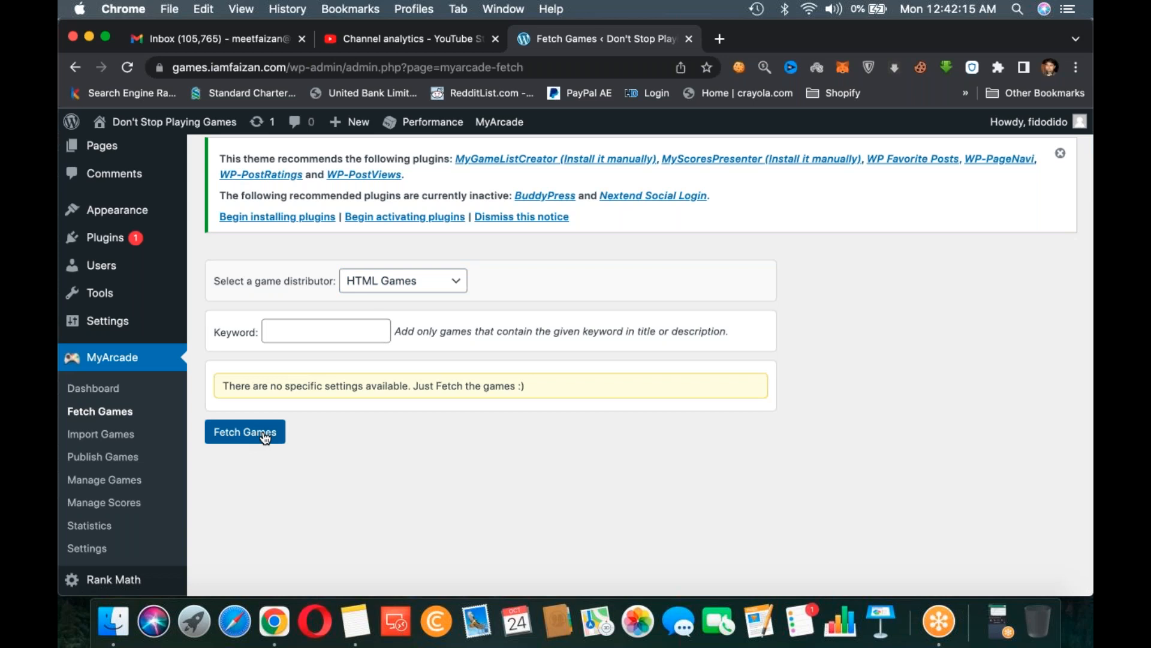
- Set the game distributor to Famobi and fetch its latest 100 games
left_click(393, 280)
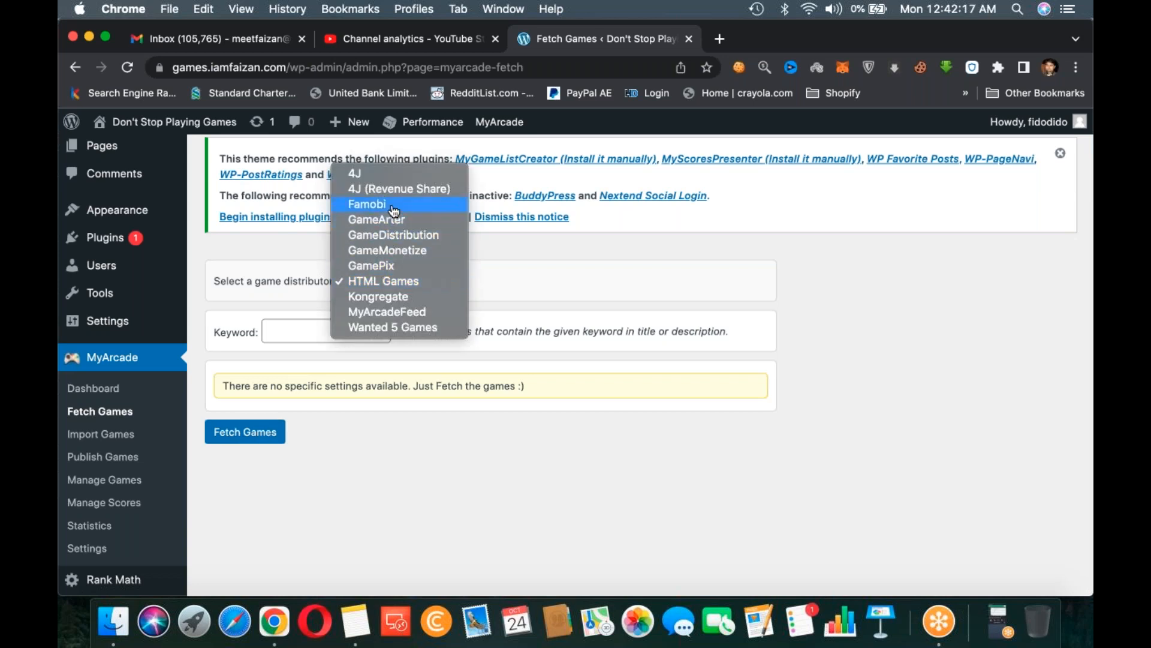
left_click(394, 207)
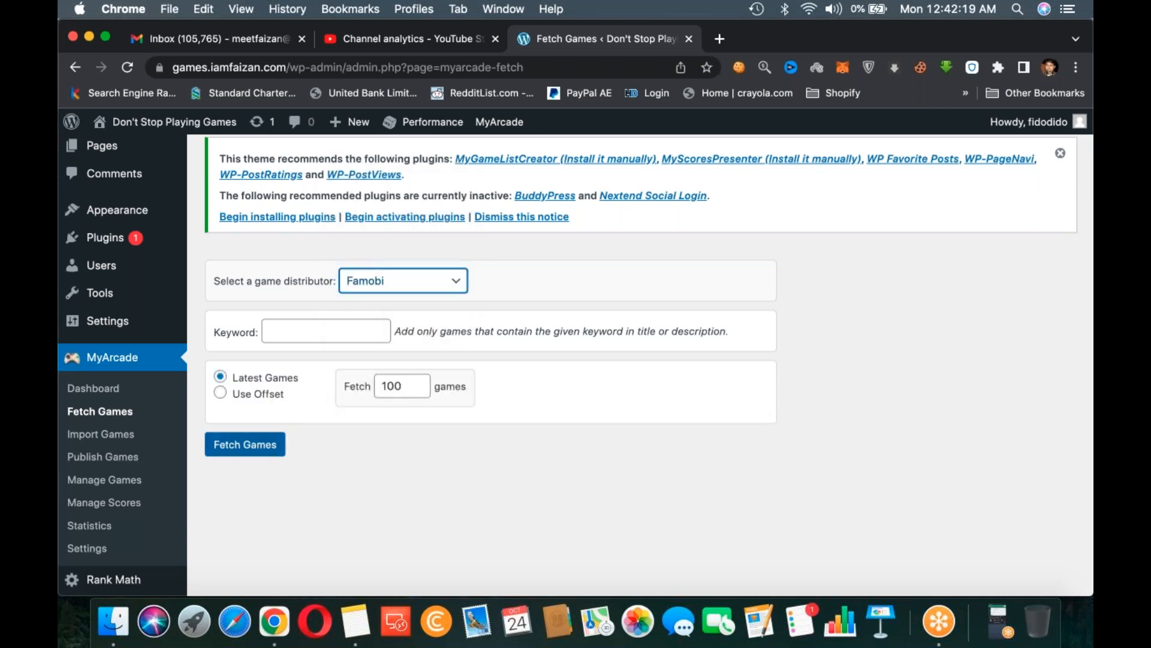
left_click(245, 444)
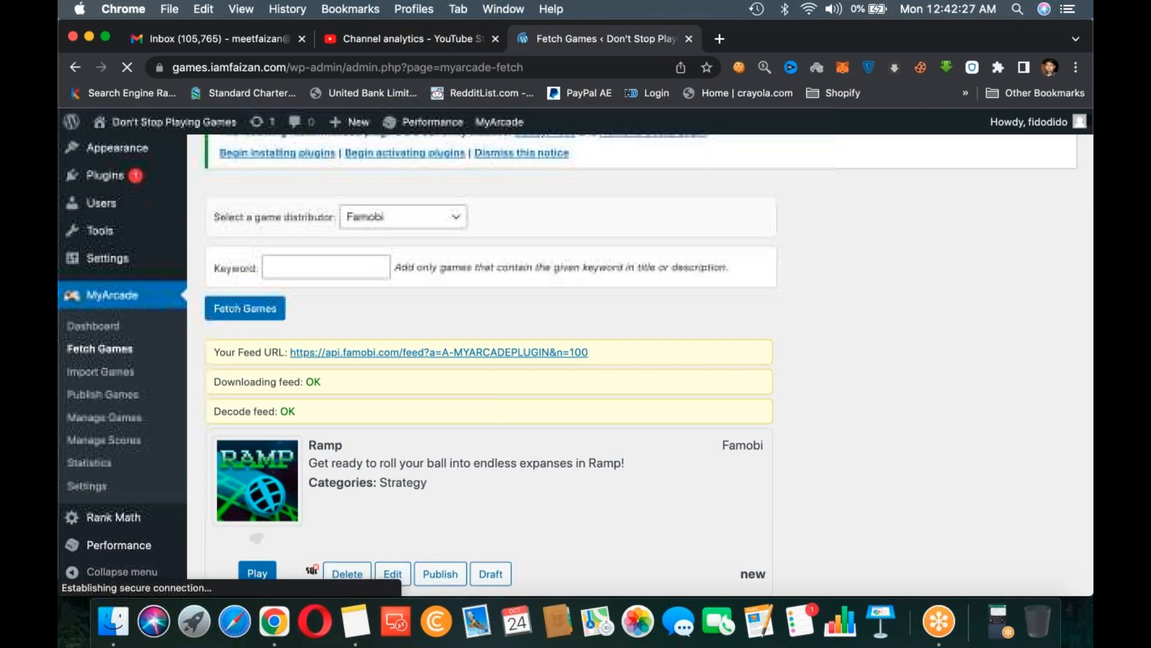
- Look through the fetched Famobi games and publish Ramp and Diamond Rush 2, highlighting Ramp's publishing status
scroll(648, 269, "down", 4)
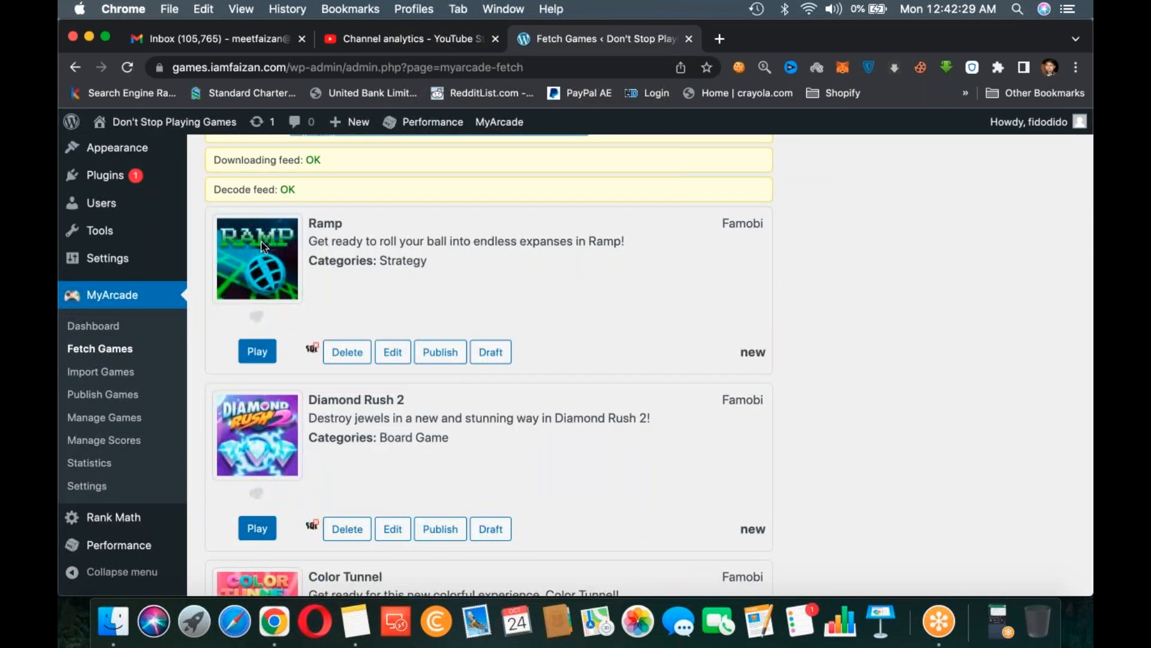
scroll(300, 476, "down", 10)
scroll(300, 476, "up", 15)
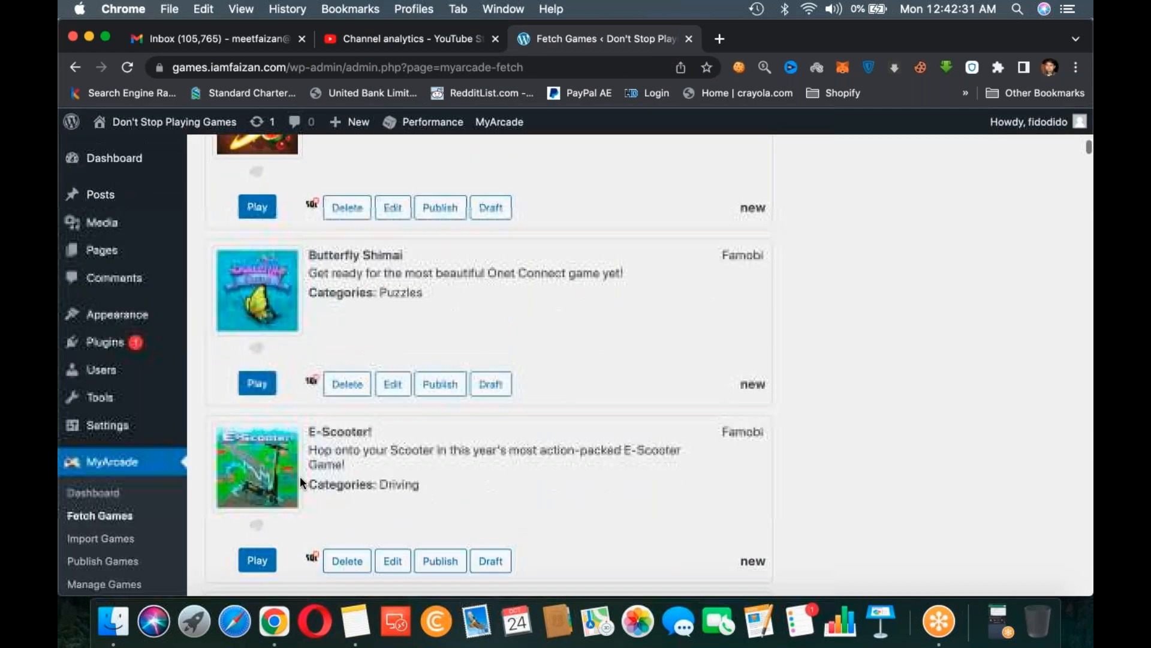
scroll(300, 476, "down", 6)
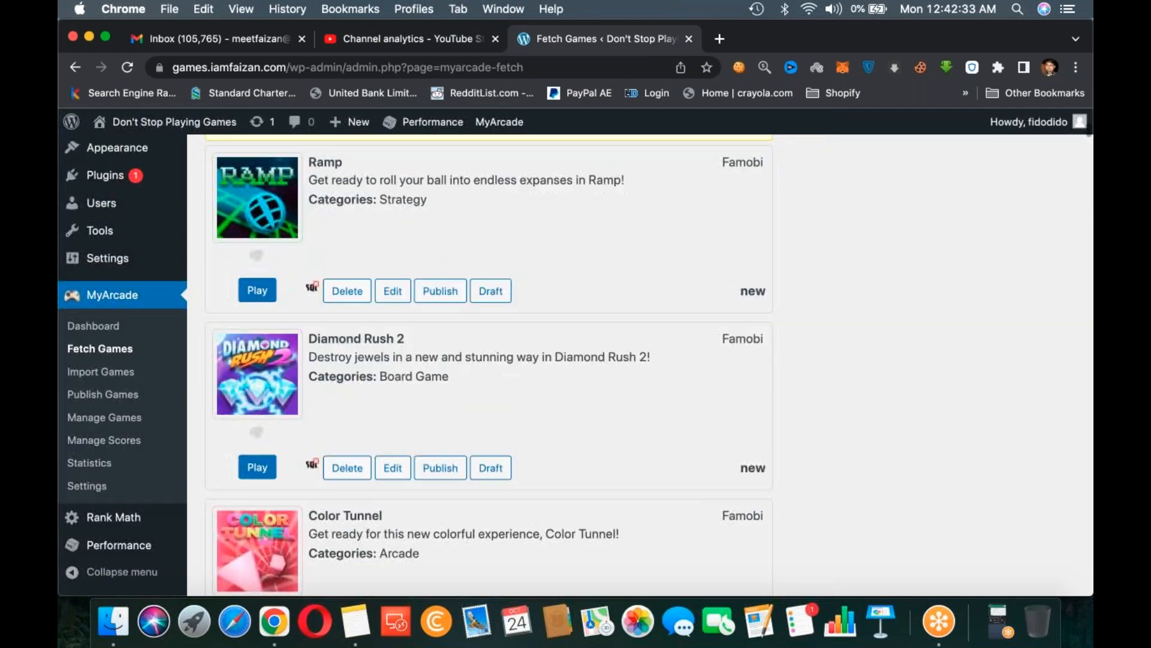
left_click(429, 294)
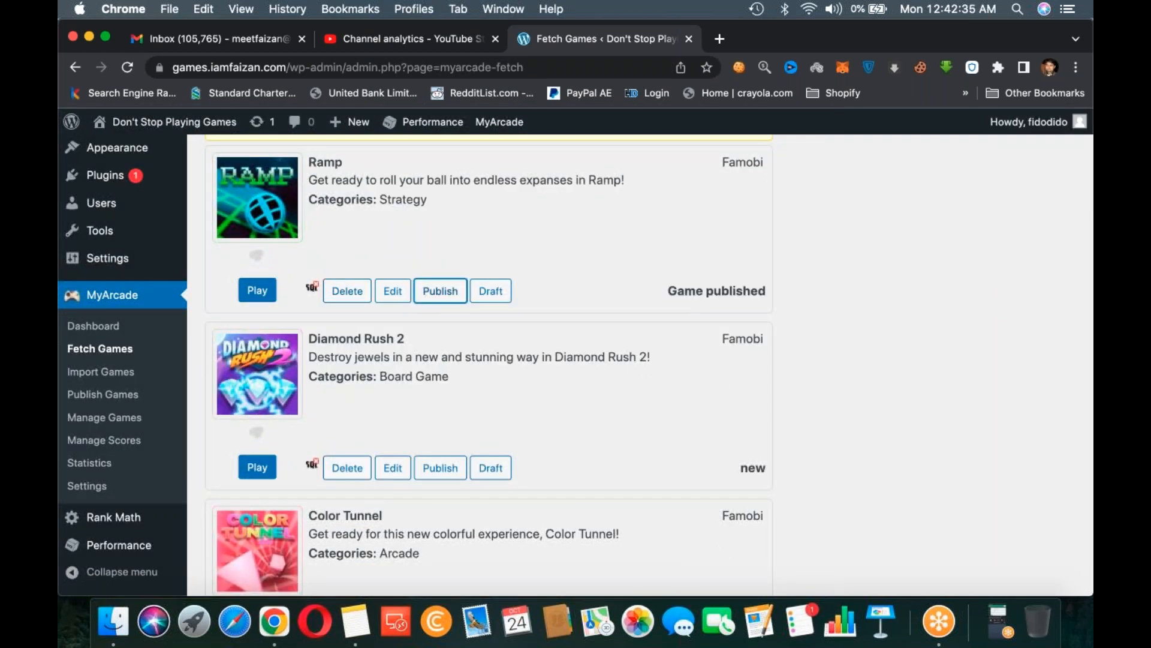
left_click_drag(667, 292, 766, 292)
left_click(440, 468)
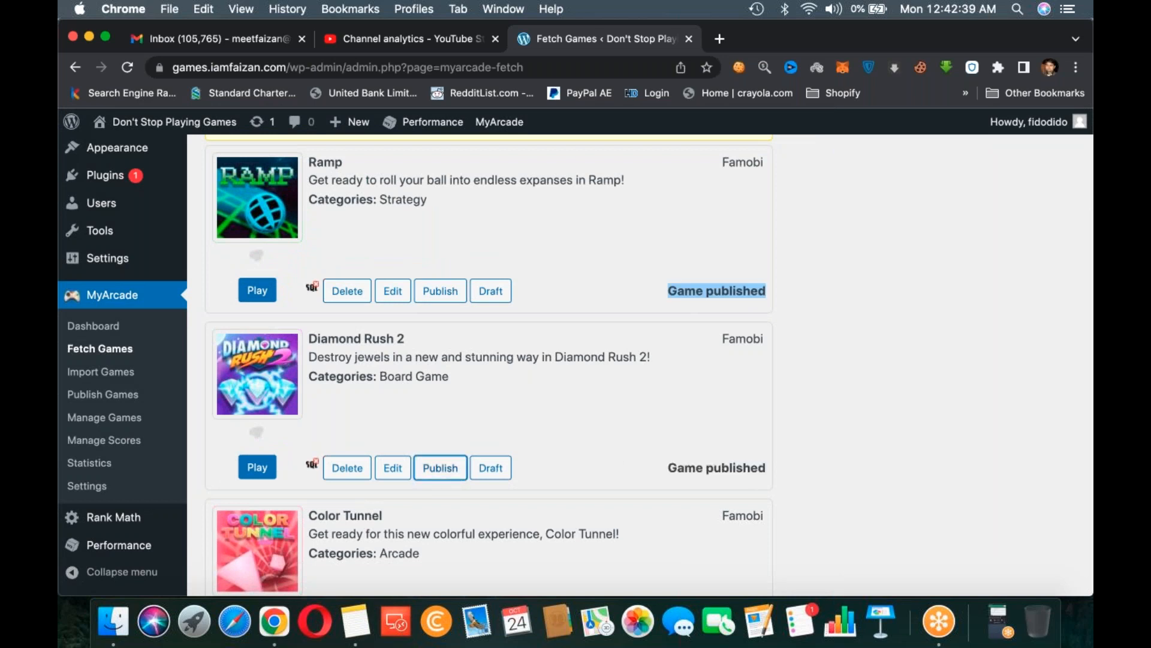
- Open the live gaming site in a new tab and review its promoted games and category sections for the published games
mouse_move(164, 123)
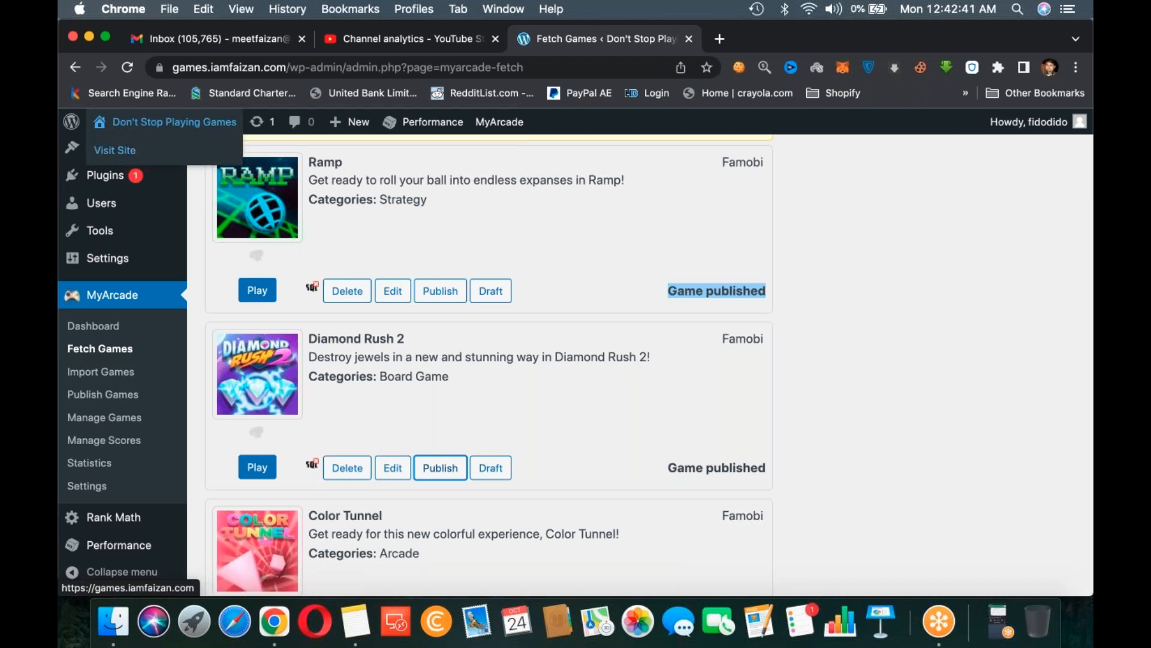
right_click(128, 149)
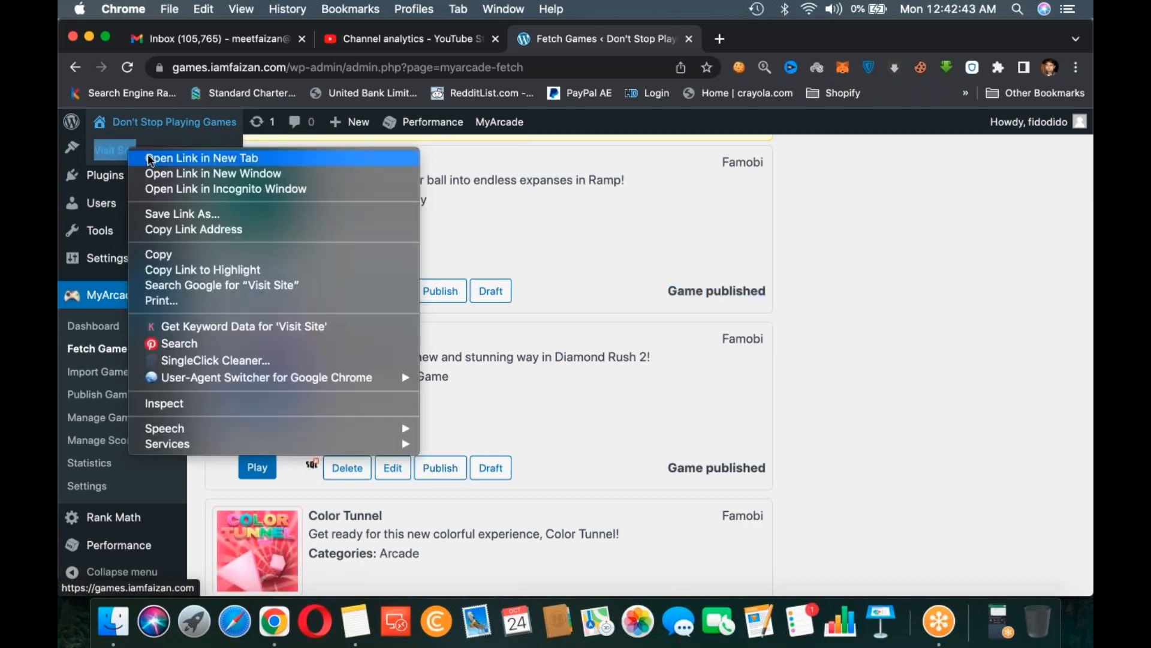
left_click(150, 157)
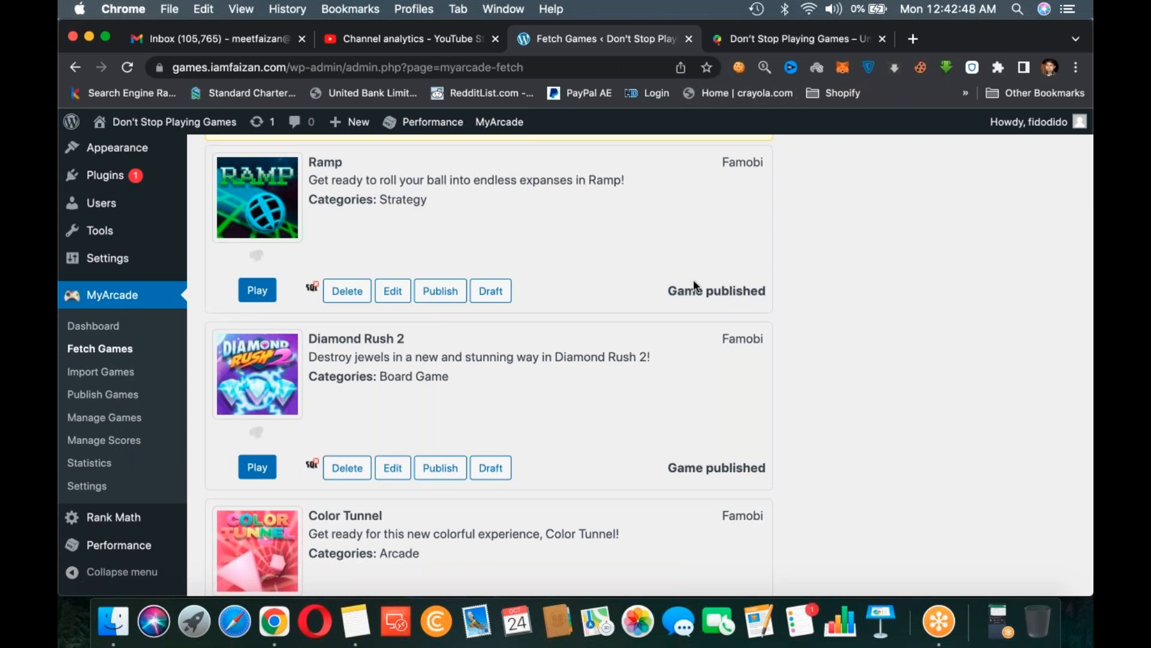
key("ctrl+Tab")
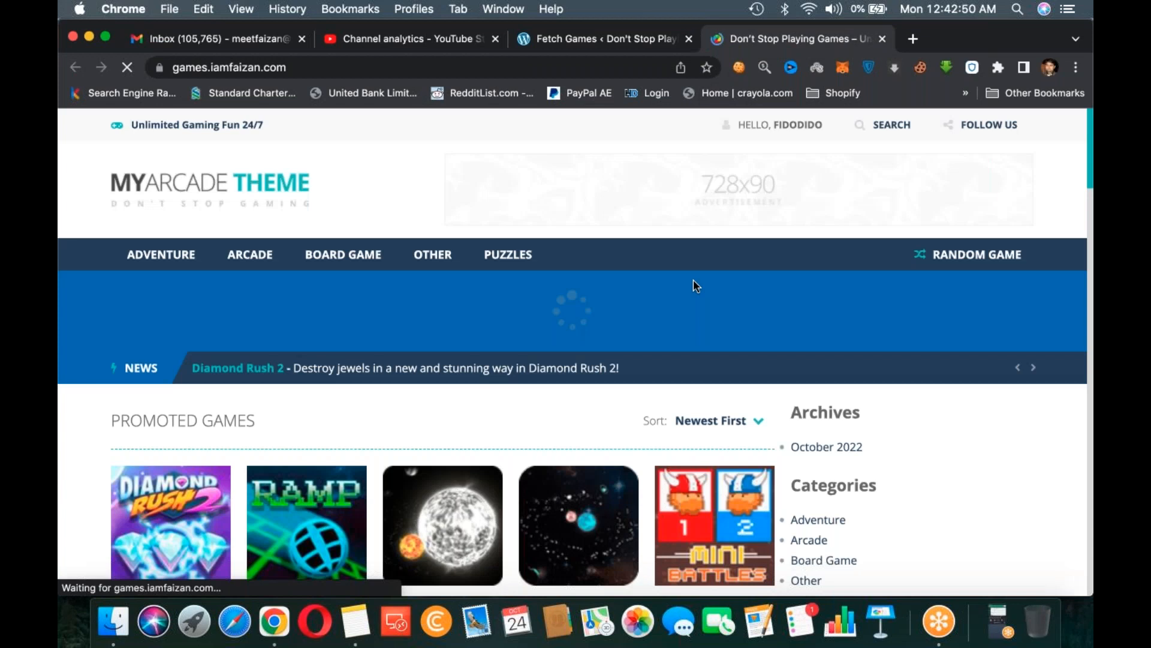
scroll(693, 280, "down", 2)
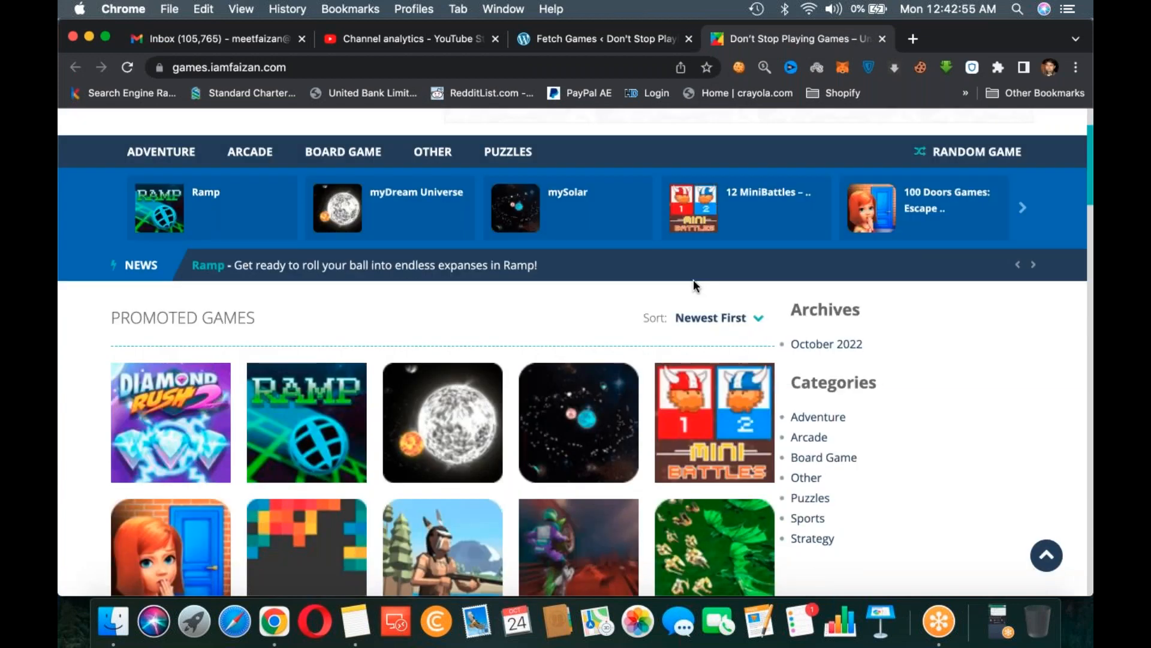
scroll(693, 279, "down", 16)
scroll(694, 279, "down", 15)
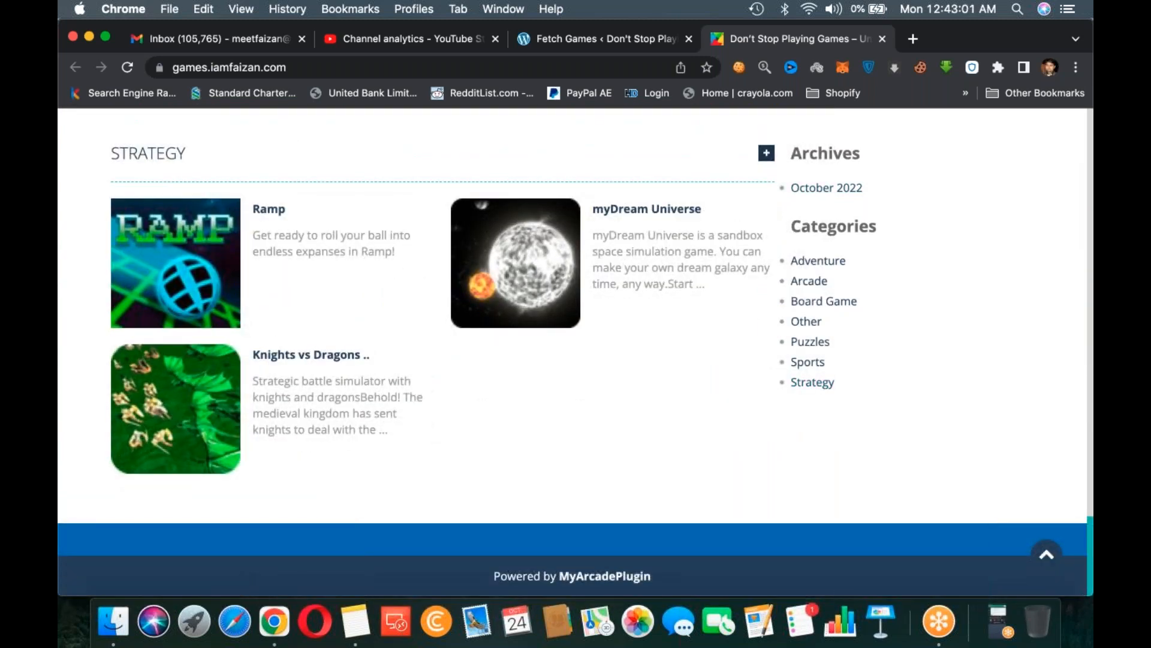
- Look over the live site's home page and open the Moto Maniac 2 game page from the promoted games
scroll(713, 276, "up", 15)
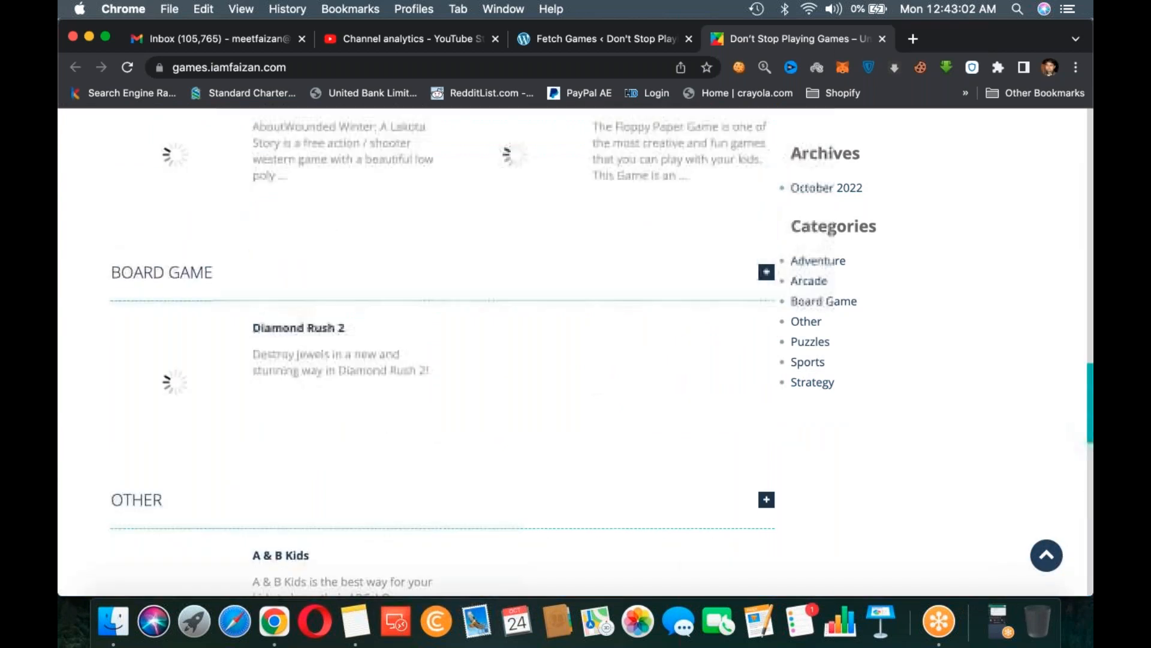
scroll(660, 300, "up", 5)
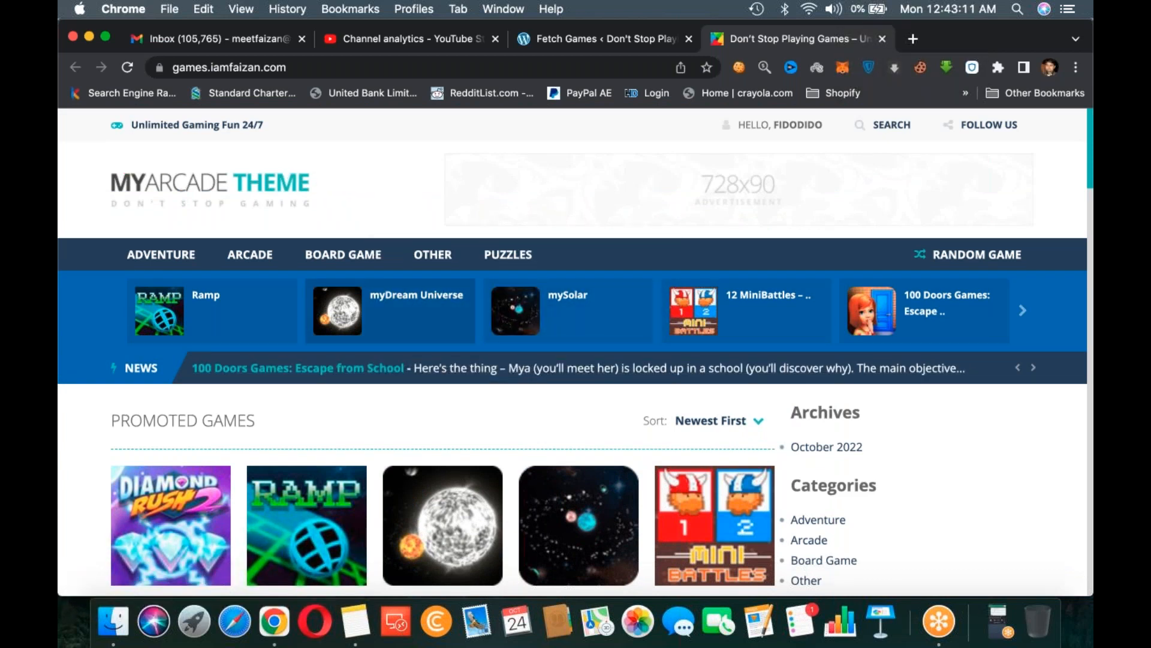
scroll(573, 353, "down", 3)
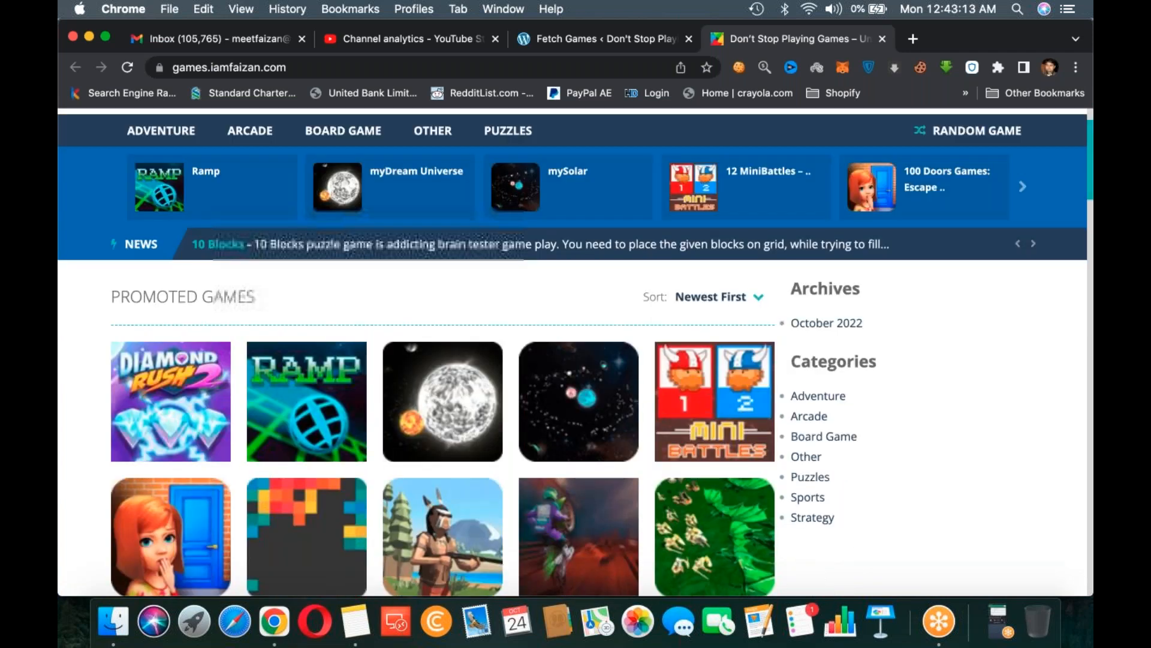
left_click(579, 527)
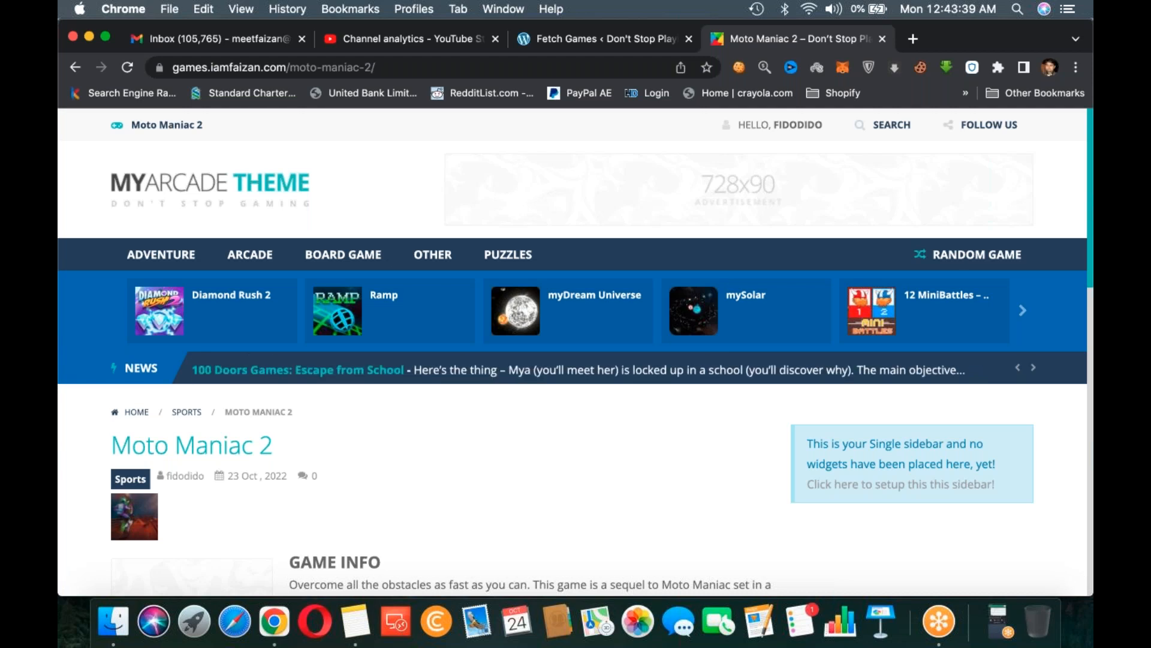
scroll(573, 354, "down", 5)
scroll(278, 439, "up", 1)
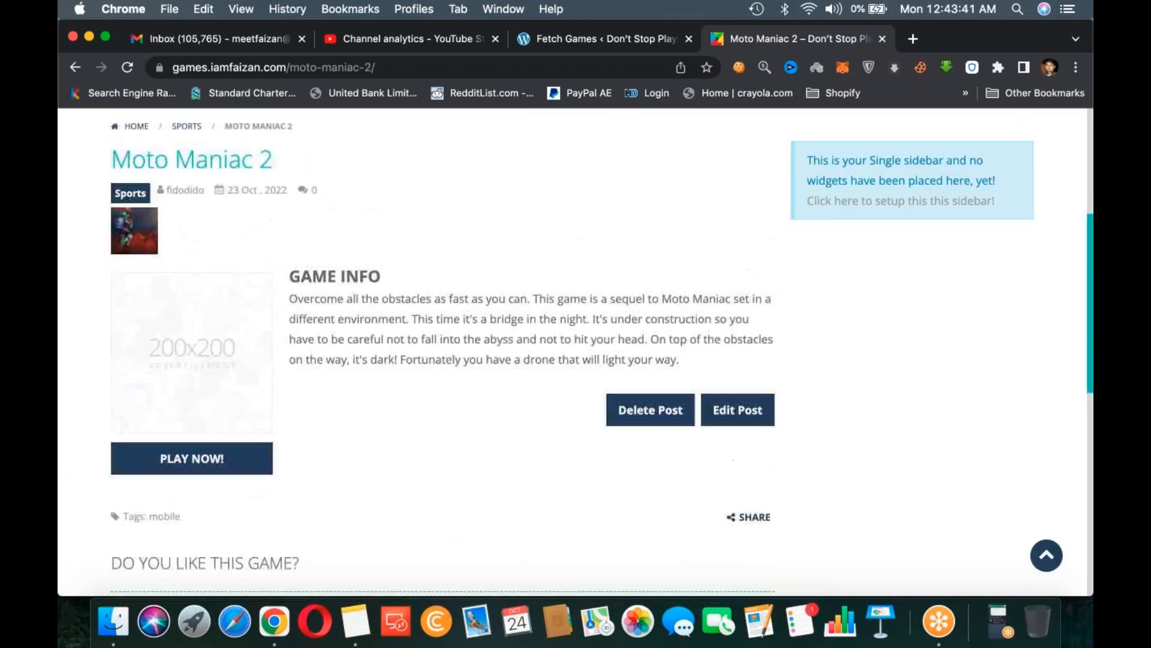
- Open Moto Maniac 2's play page and examine its ad slots, game instructions, embed code and comment section
left_click(195, 456)
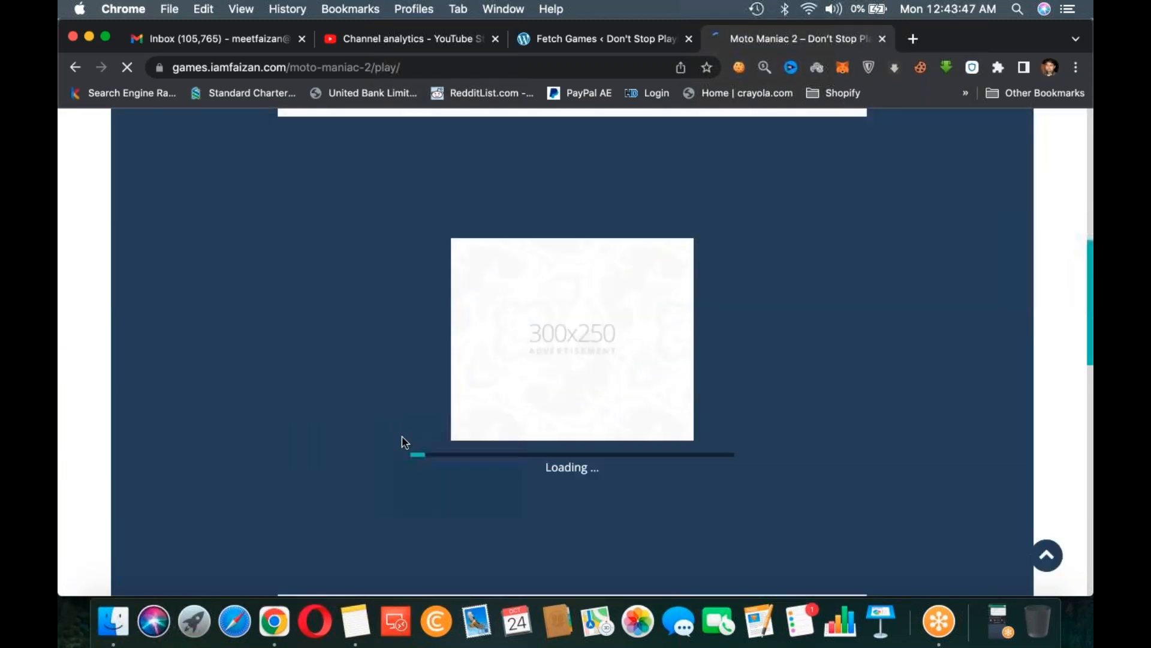
scroll(517, 431, "down", 3)
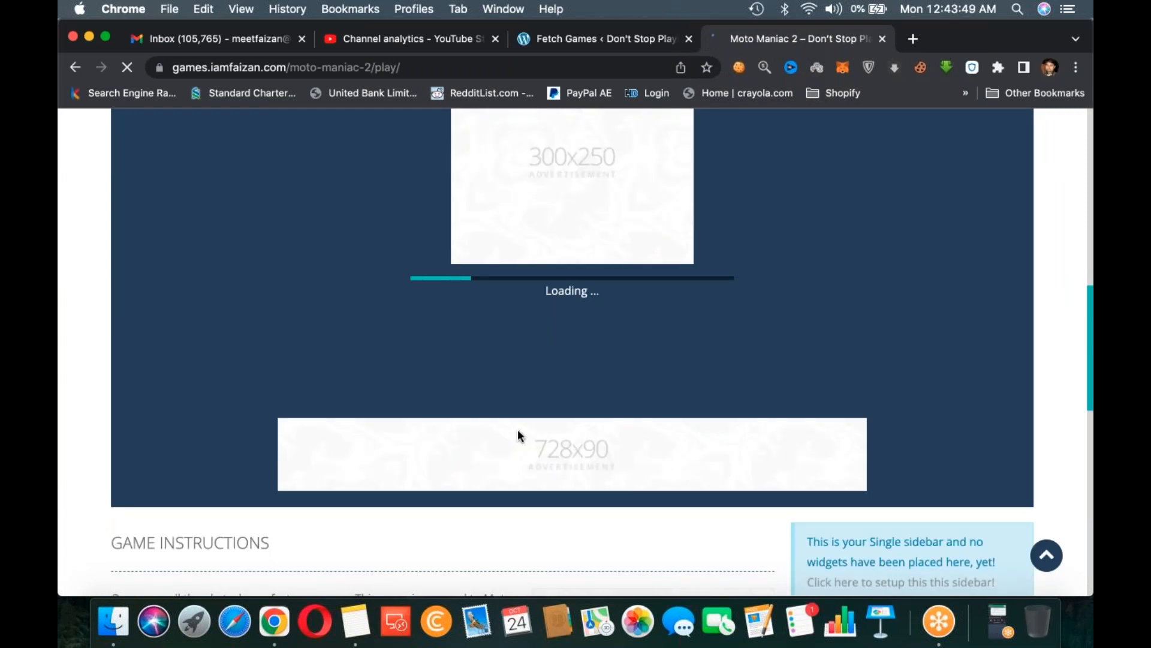
scroll(438, 378, "down", 6)
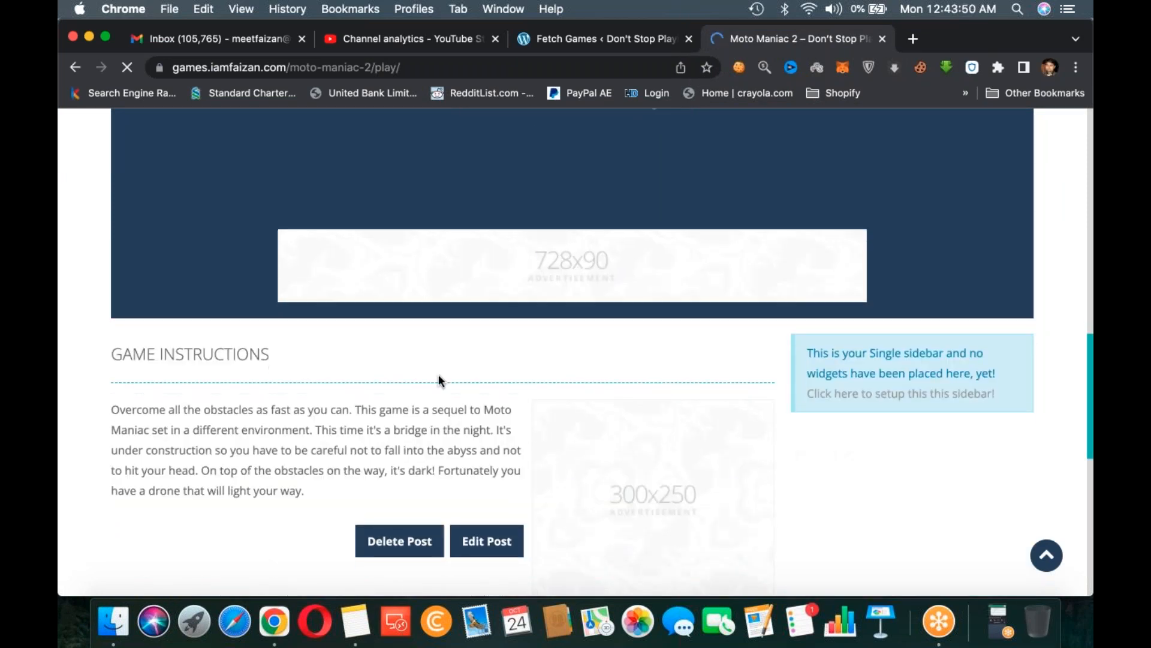
scroll(470, 395, "down", 3)
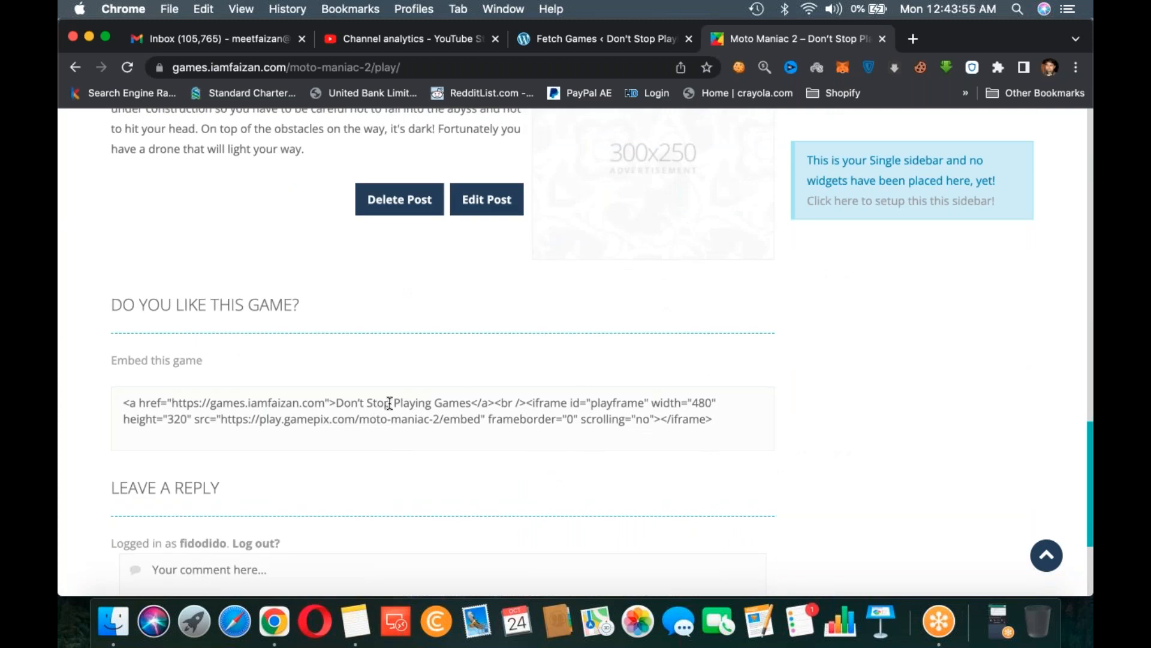
scroll(379, 407, "down", 4)
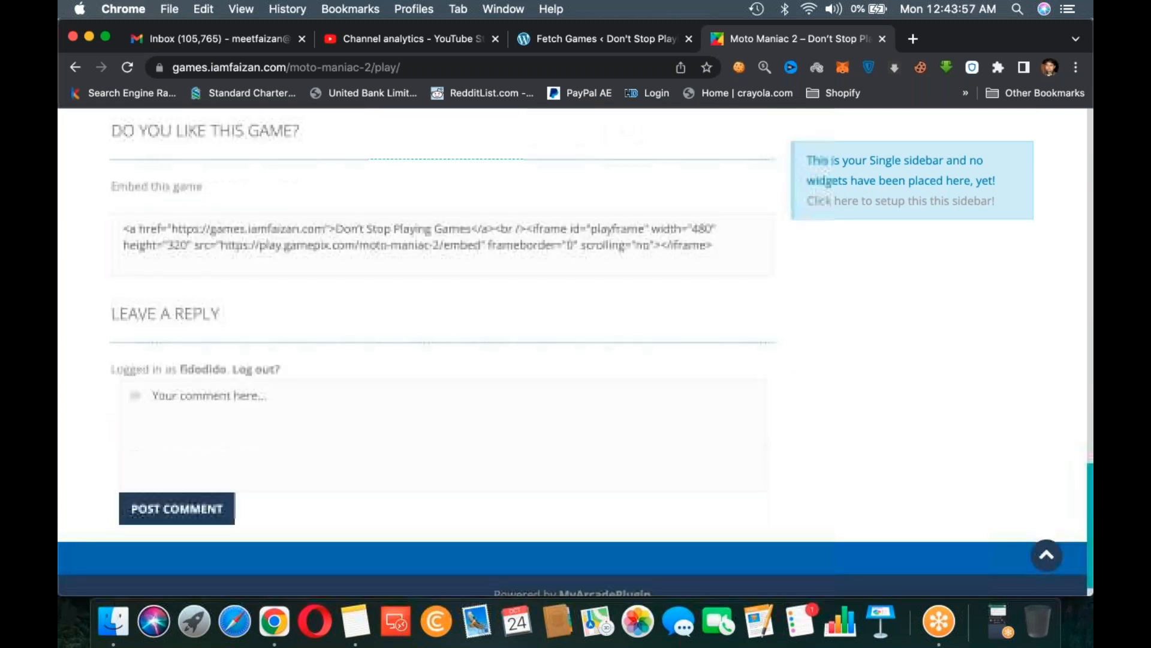
scroll(379, 408, "up", 3)
scroll(352, 468, "up", 3)
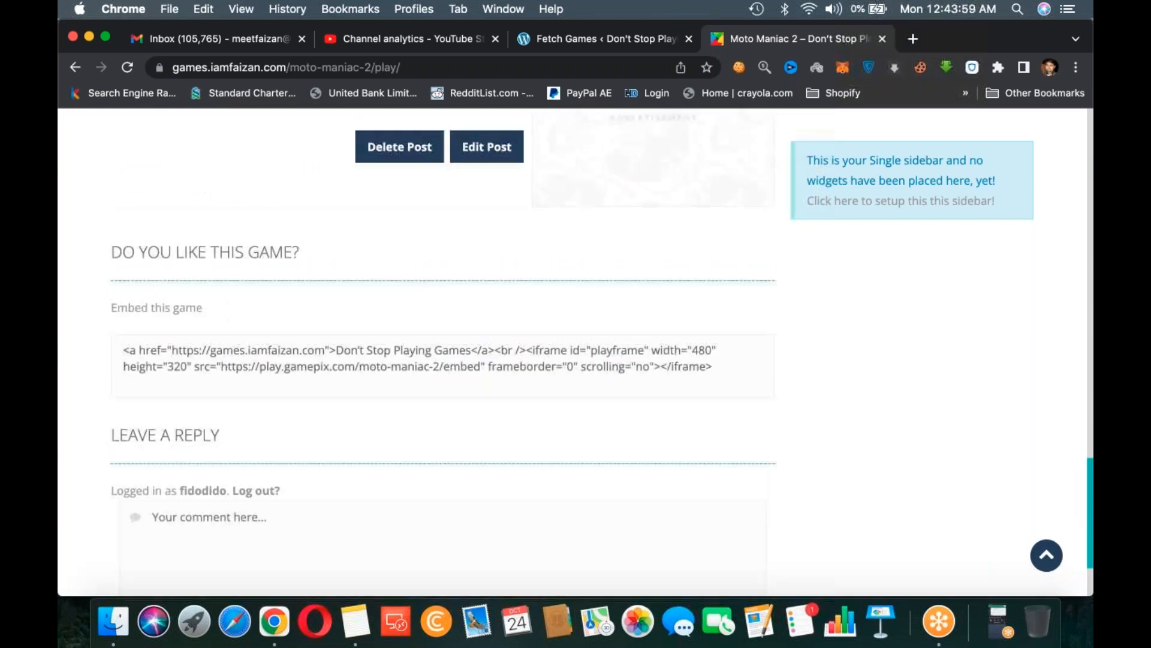
scroll(351, 462, "up", 6)
scroll(352, 461, "up", 7)
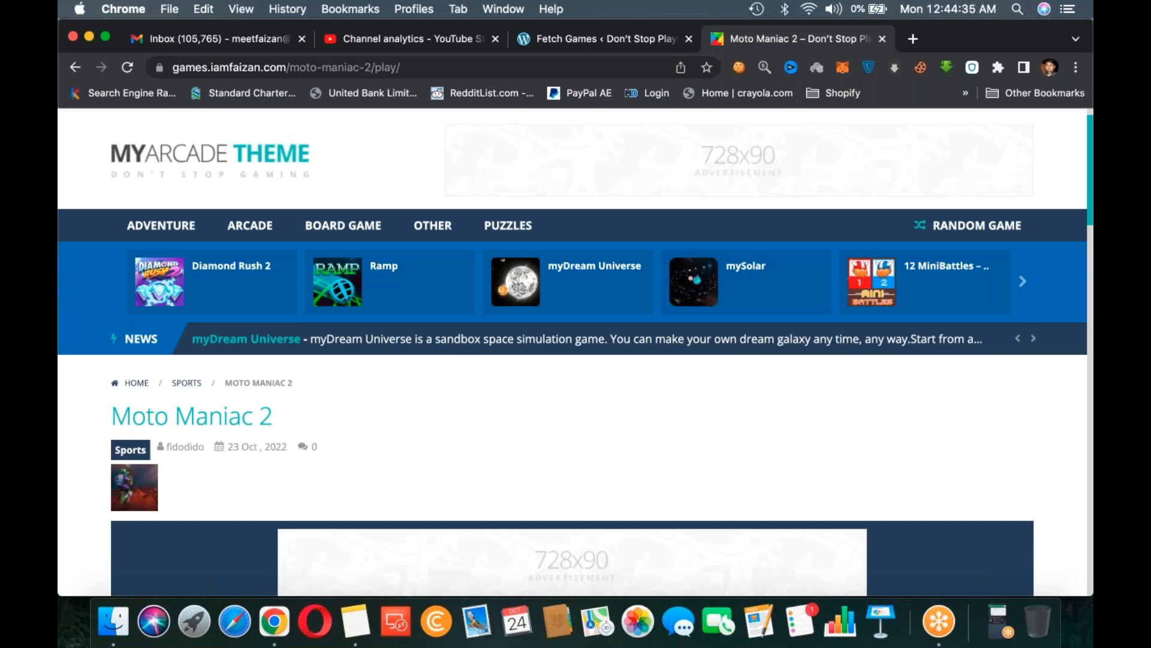
- Publish Color Tunnel and Fruit Ninja from the fetched Famobi games, and reload the live gaming site
left_click(563, 39)
scroll(441, 432, "down", 5)
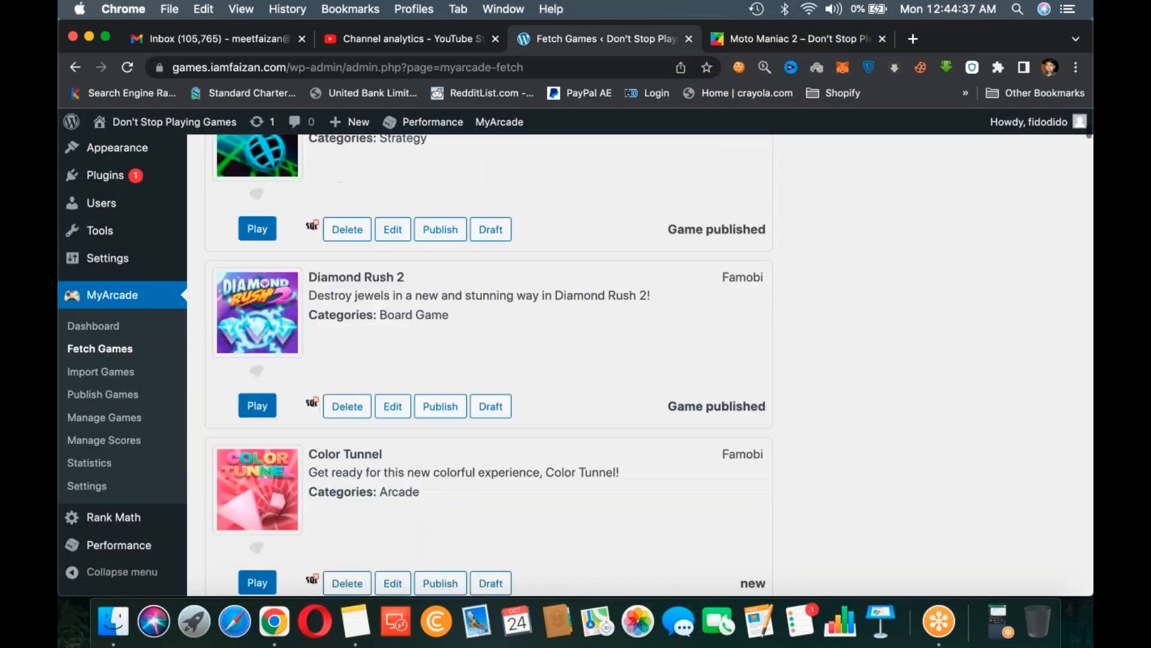
left_click(440, 427)
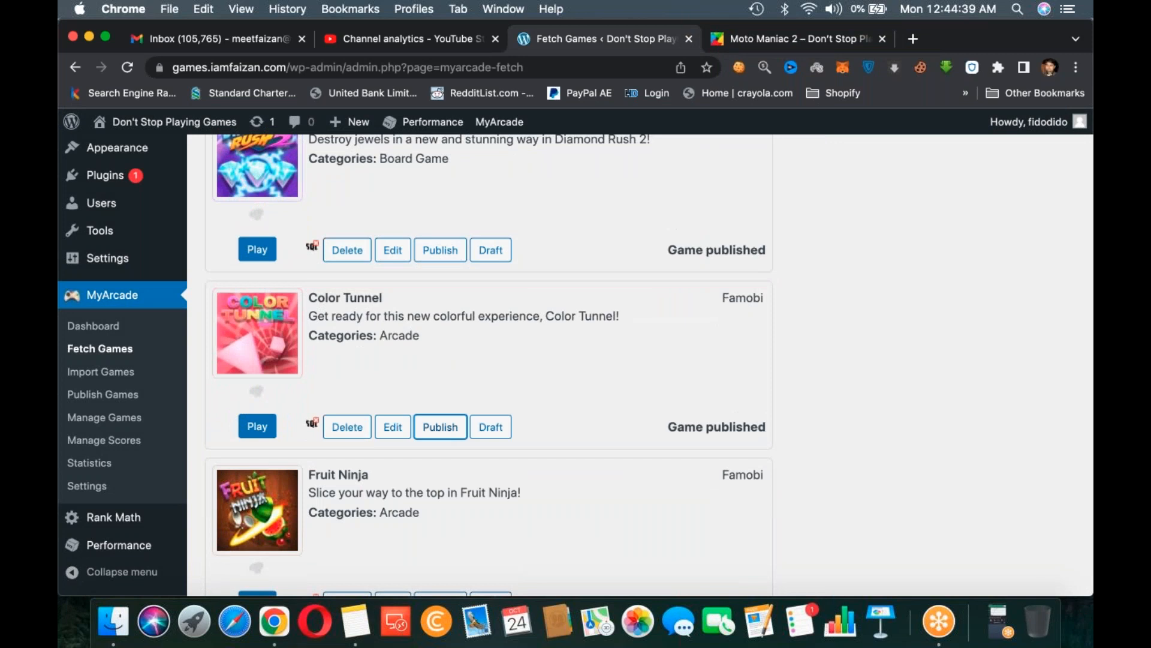
scroll(443, 436, "down", 2)
left_click(444, 533)
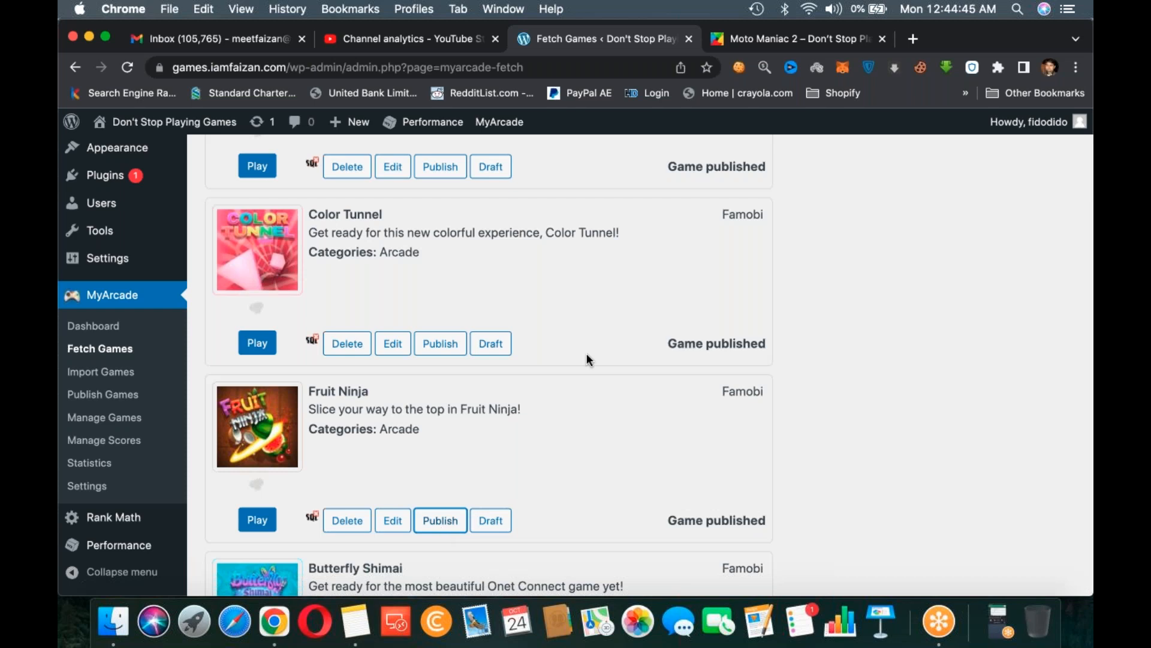
key("ctrl+Tab")
key("super+r")
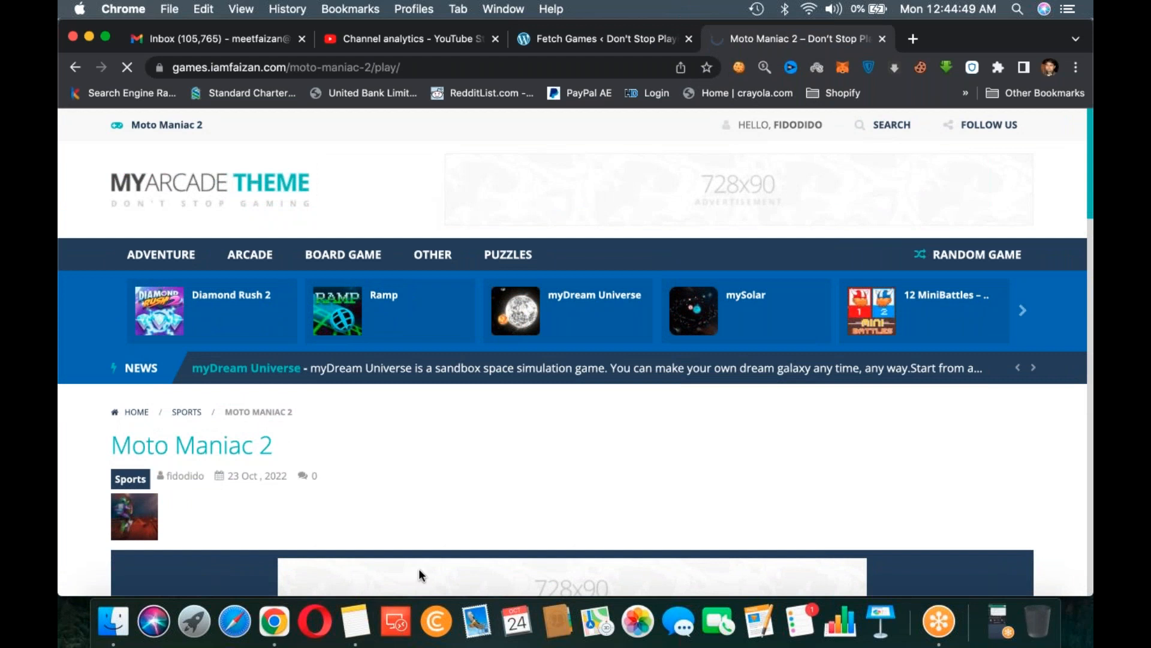
- Switch to Notes and add the line "Next lecture" at the end of the gaming website note
left_click(355, 620)
scroll(497, 516, "down", 10)
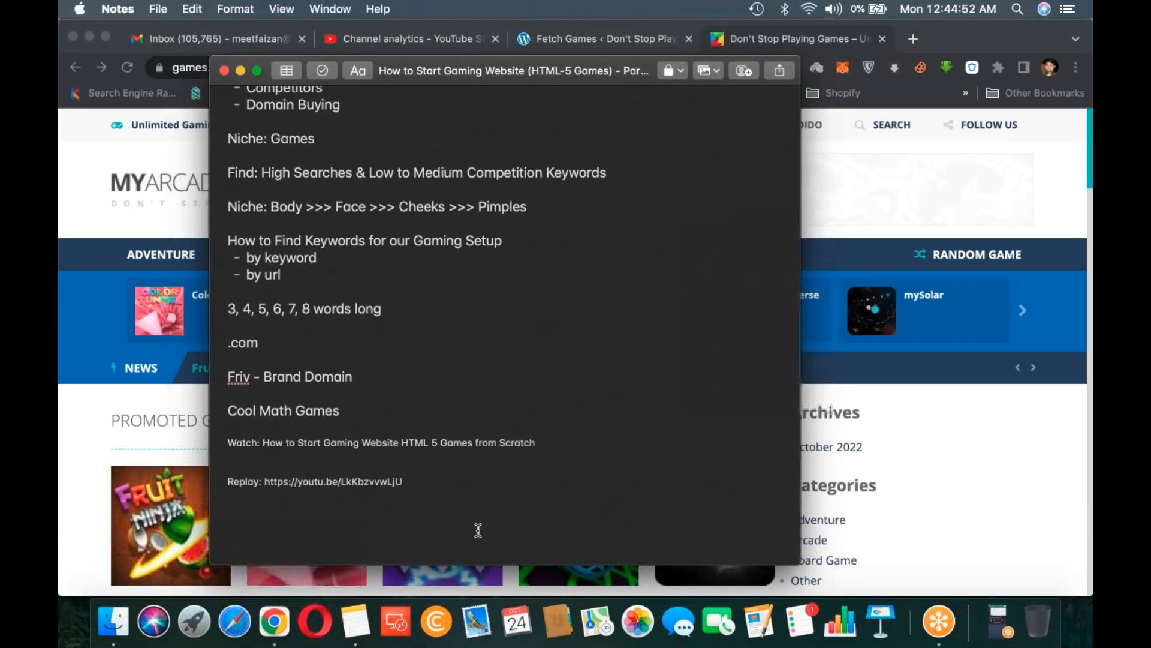
type("Nextle")
key("BackSpace")
key("BackSpace")
type("lecture")
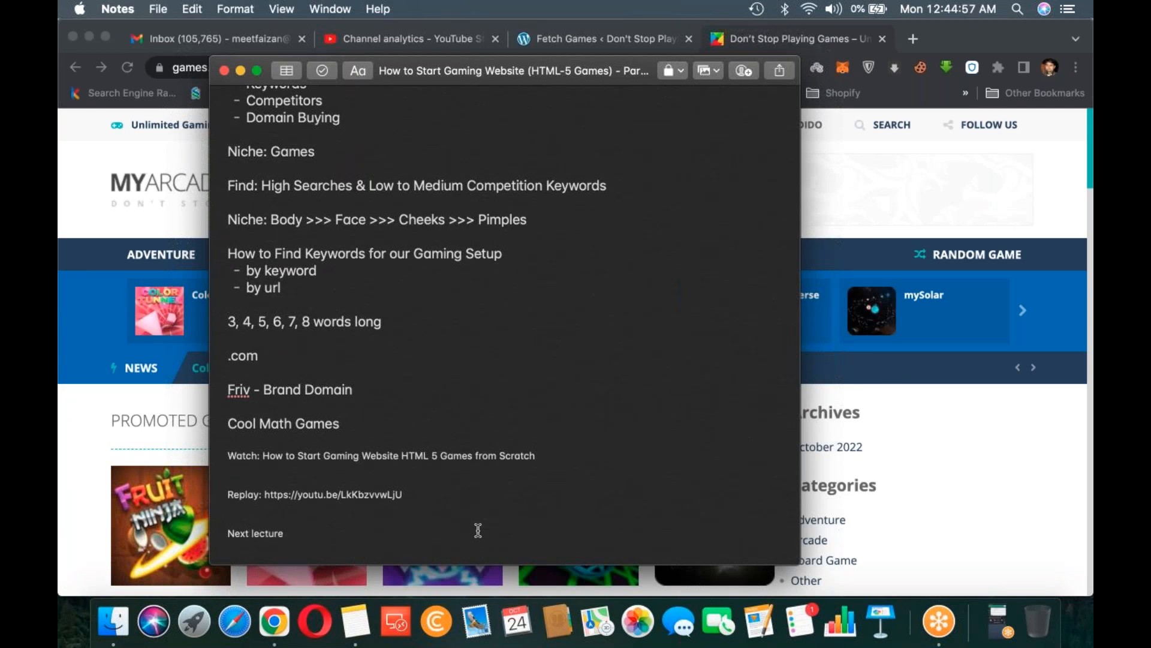
- List "Logo" and "Add at least 300-500 Games" beneath the line, and change its wording to "Before Next lecture"
key("Return")
type("- Logo")
key("Return")
type("Add at least")
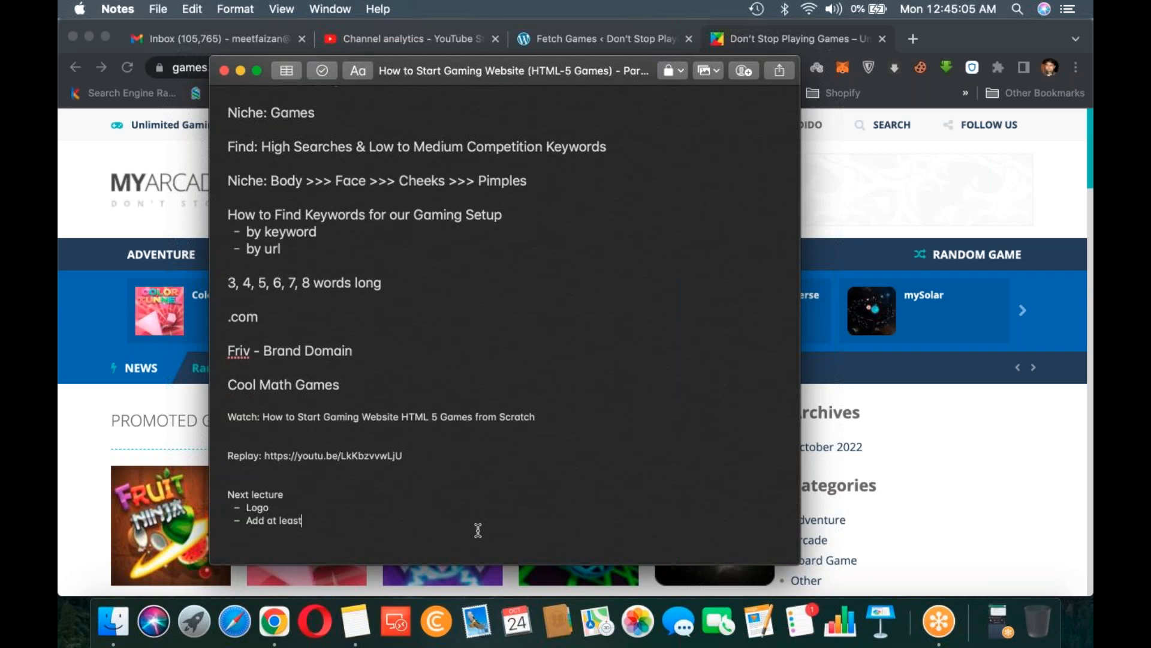
type(" 300-500")
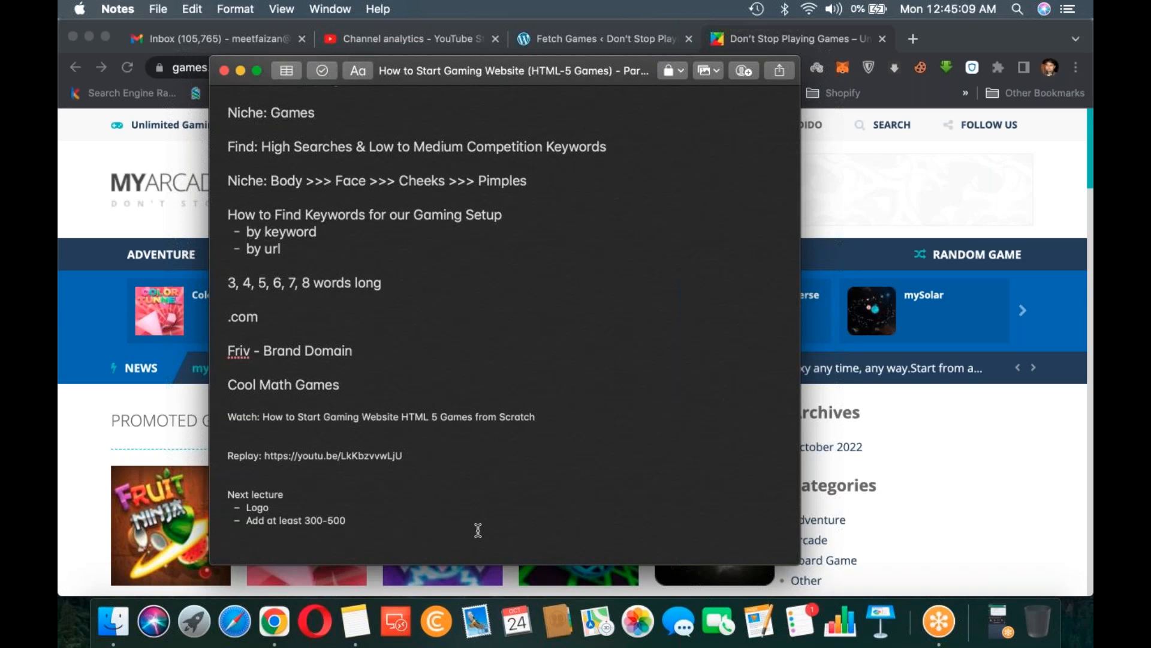
type(" Games")
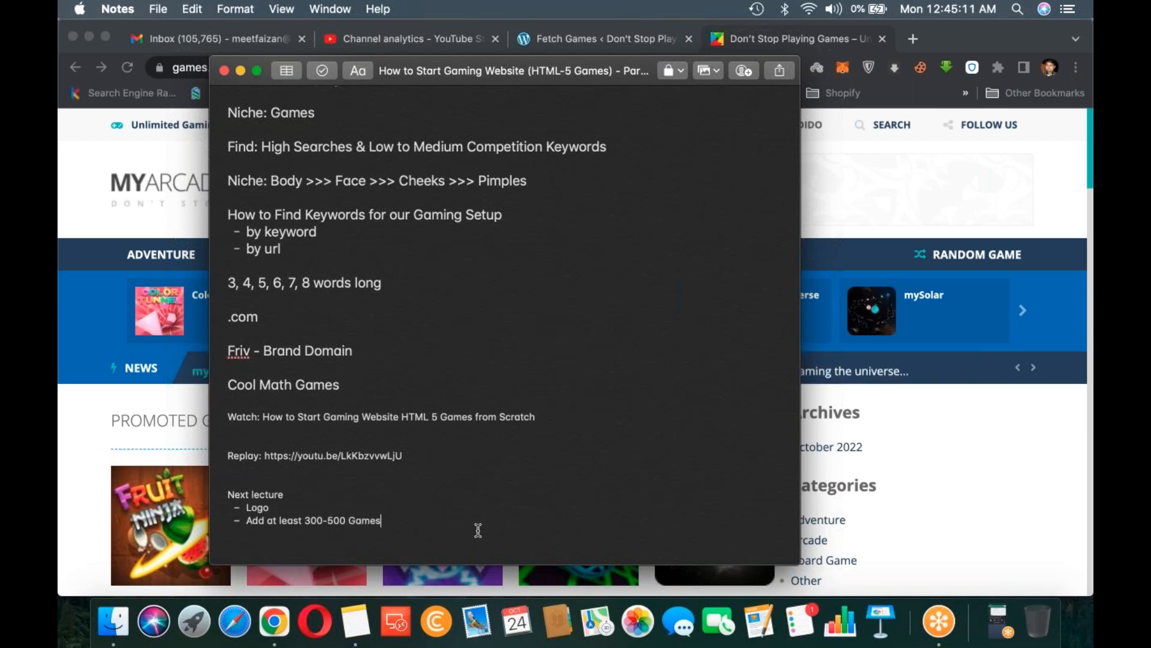
left_click(230, 494)
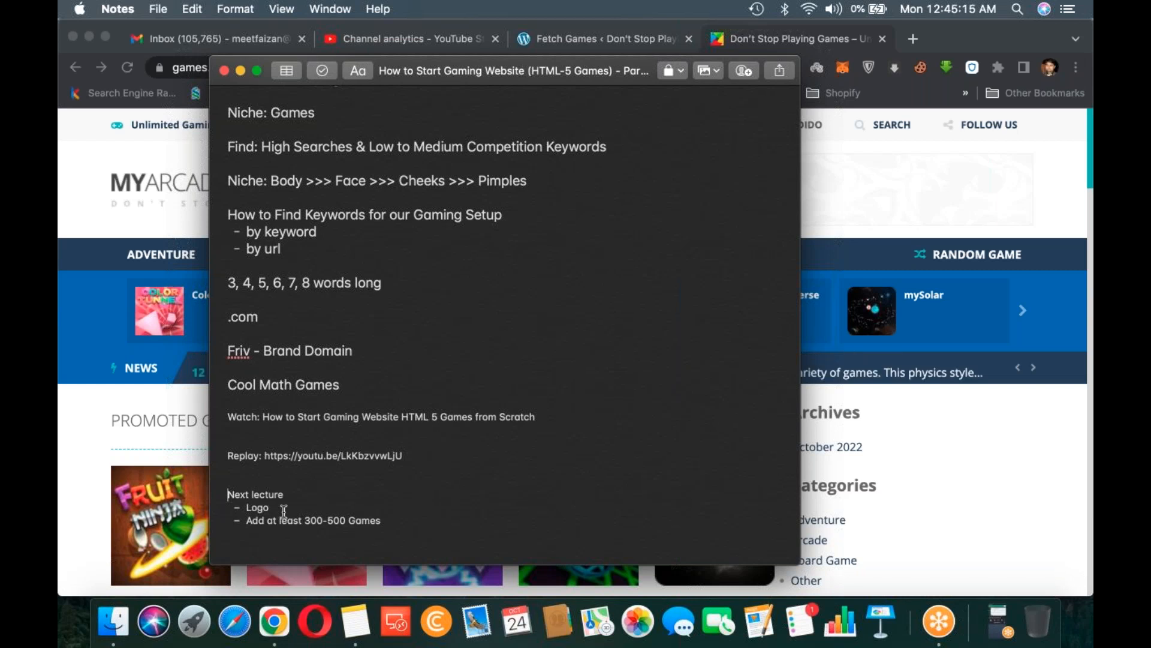
type("Before")
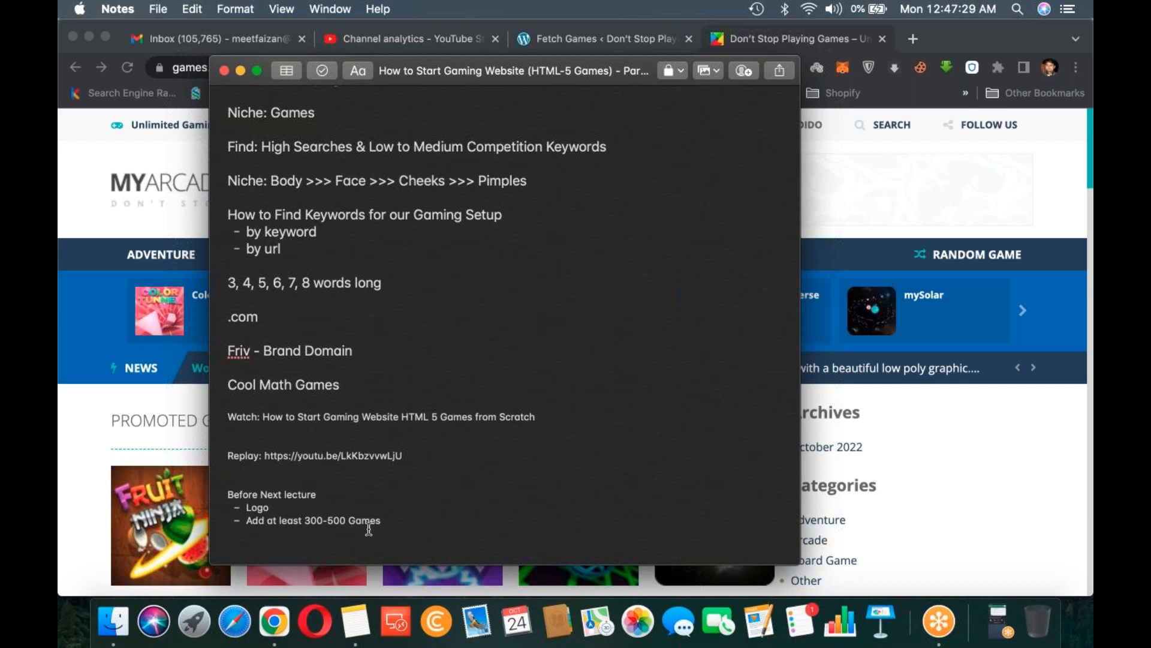
- Switch to the live site in Chrome, open the Fruit Ninja game page and go to its play page
left_click(63, 481)
scroll(174, 389, "down", 3)
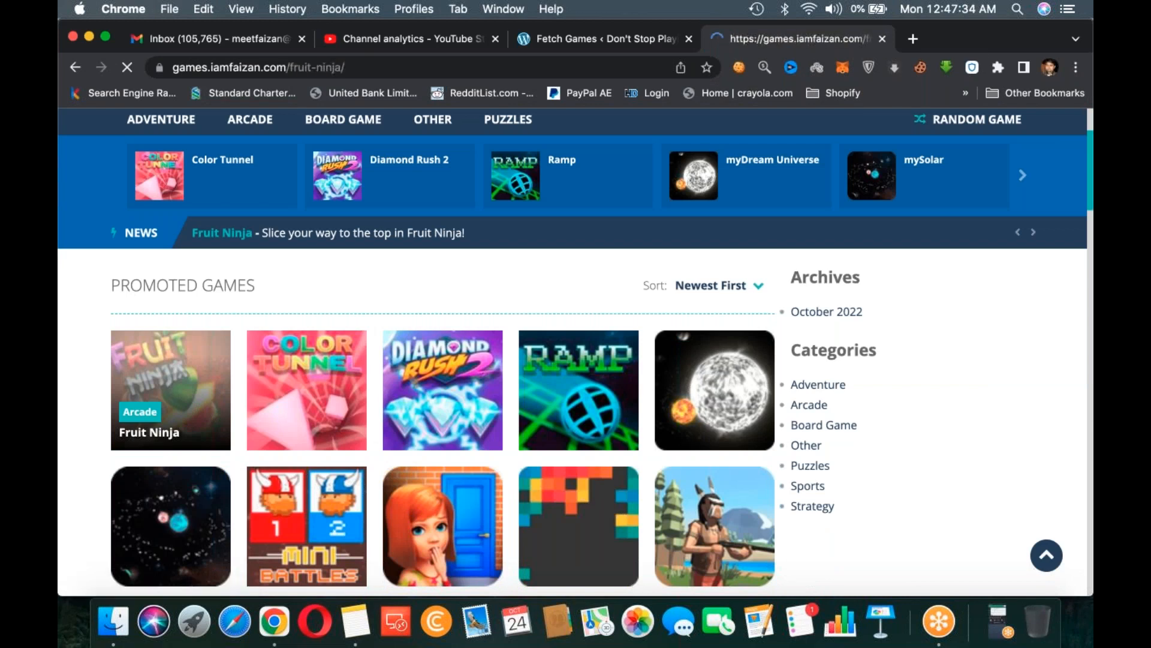
scroll(382, 393, "down", 6)
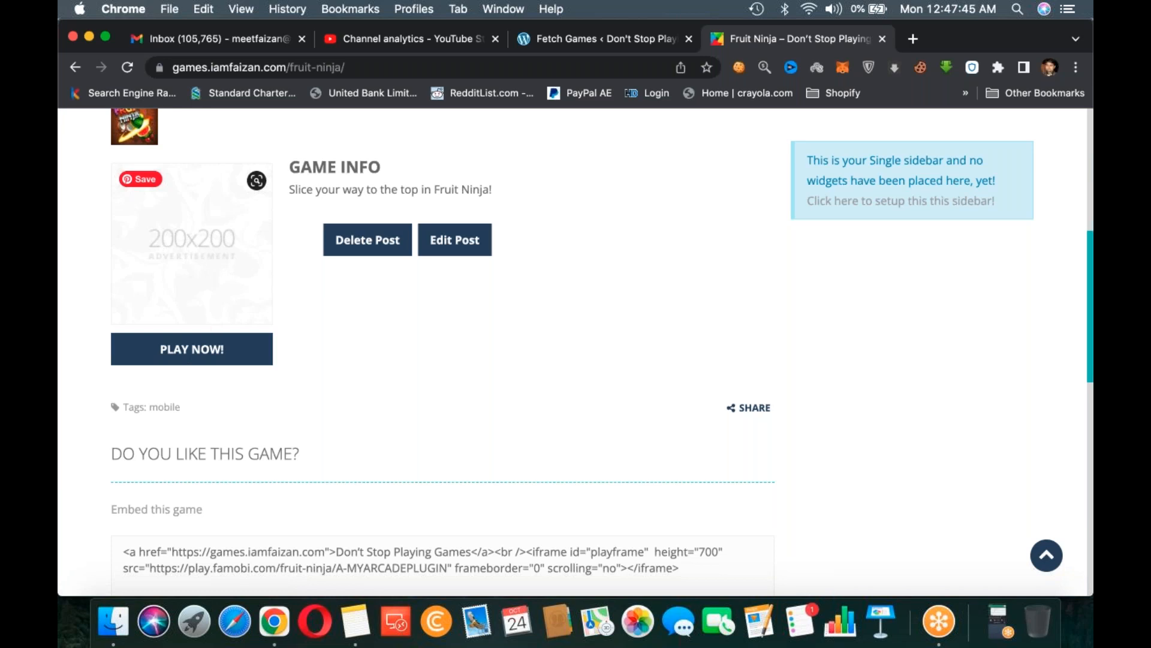
left_click(192, 349)
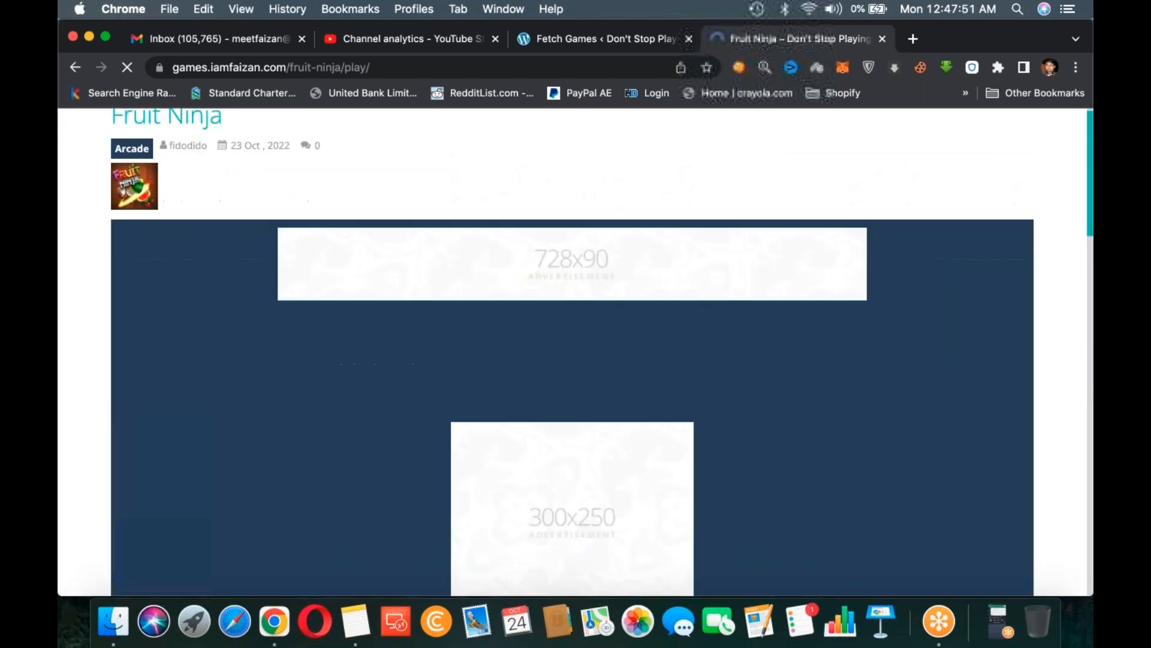
- Examine Fruit Ninja's play page, including its ad slots, game loading area, embed code and comment form
scroll(192, 349, "down", 14)
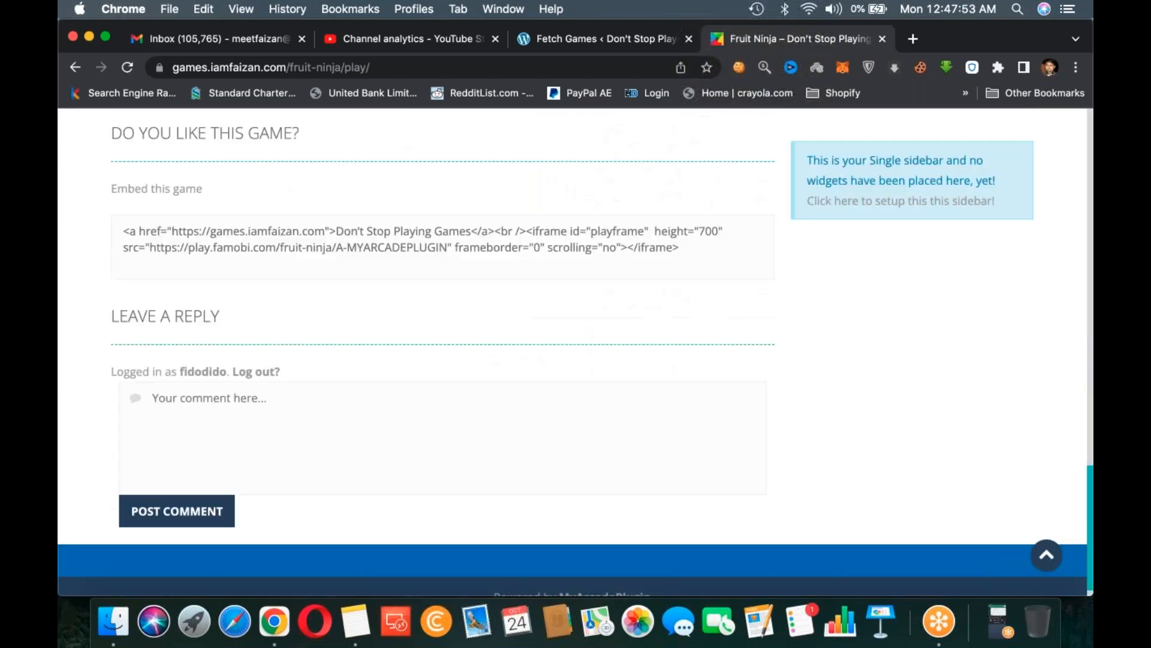
scroll(192, 349, "up", 20)
scroll(142, 466, "down", 7)
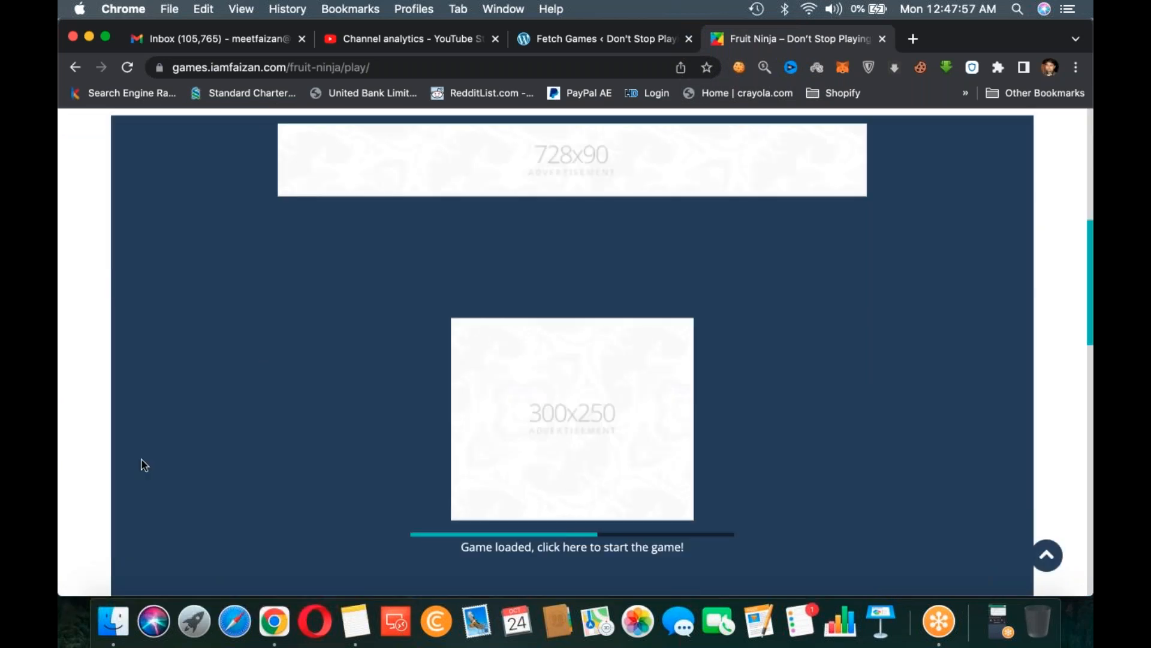
scroll(144, 465, "down", 2)
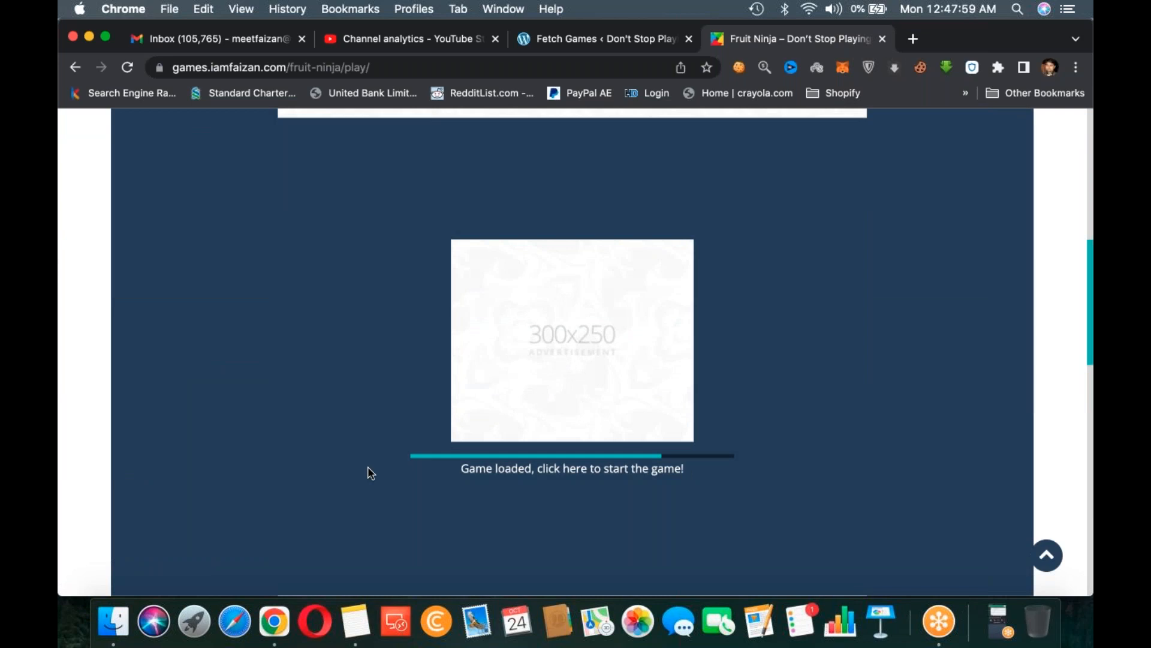
scroll(368, 467, "down", 5)
scroll(368, 467, "down", 15)
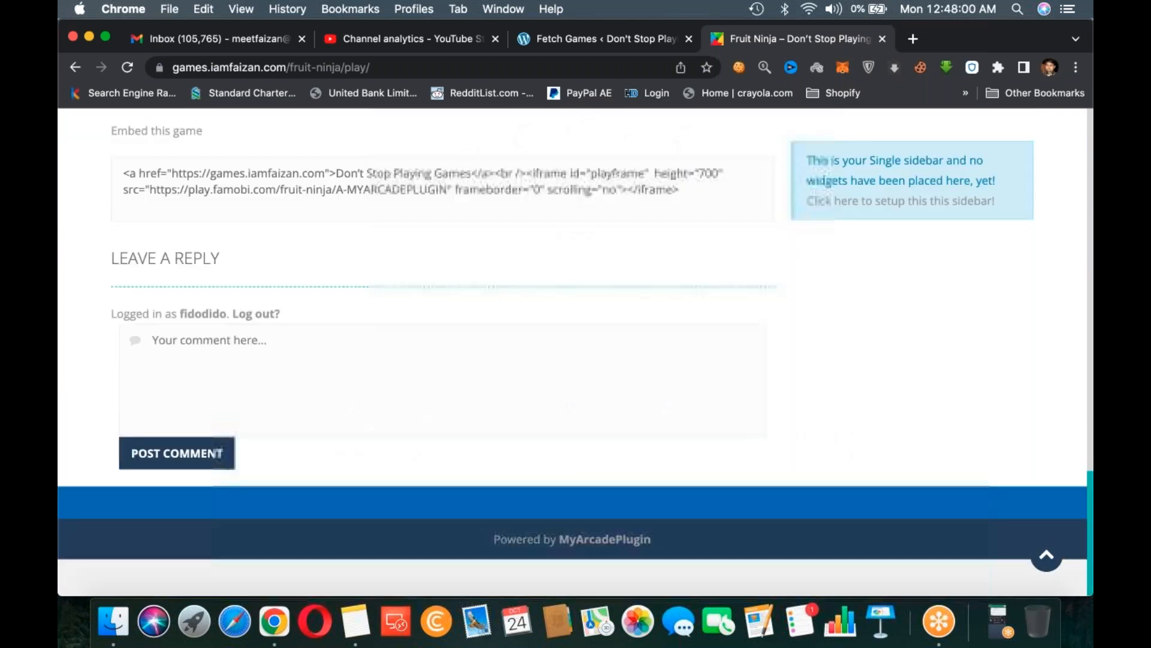
scroll(369, 468, "up", 20)
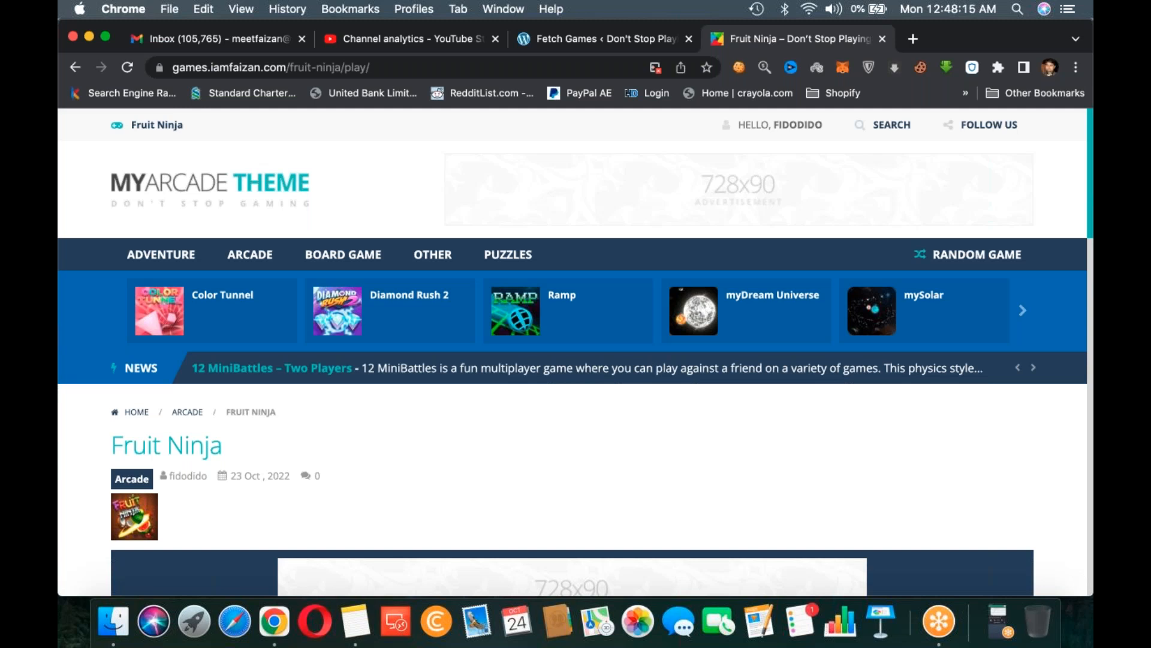
- Check the task list in Notes, and open create.vista.com in a new Chrome tab
left_click(356, 620)
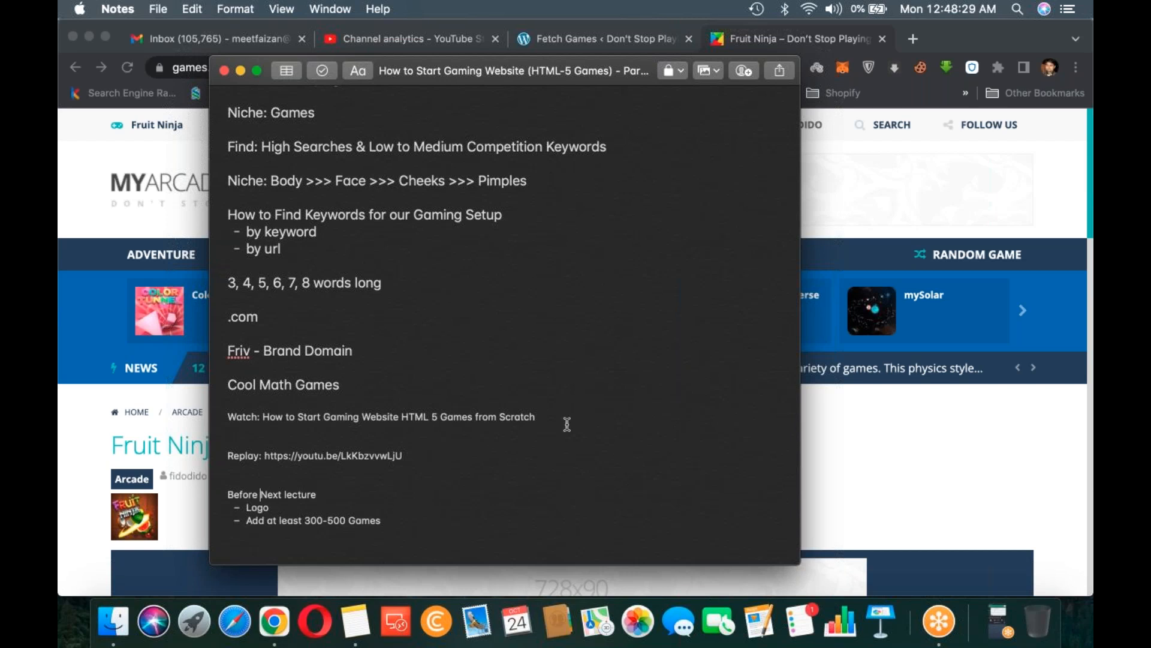
left_click(915, 43)
left_click(913, 40)
type("cr")
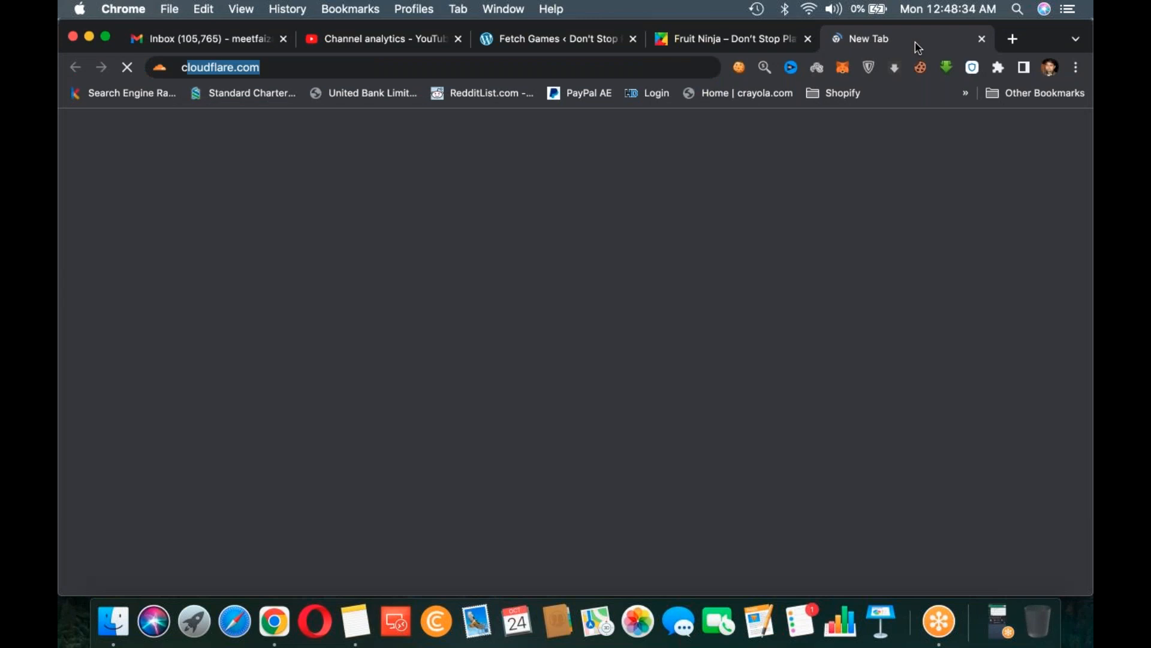
type("eate")
key("Return")
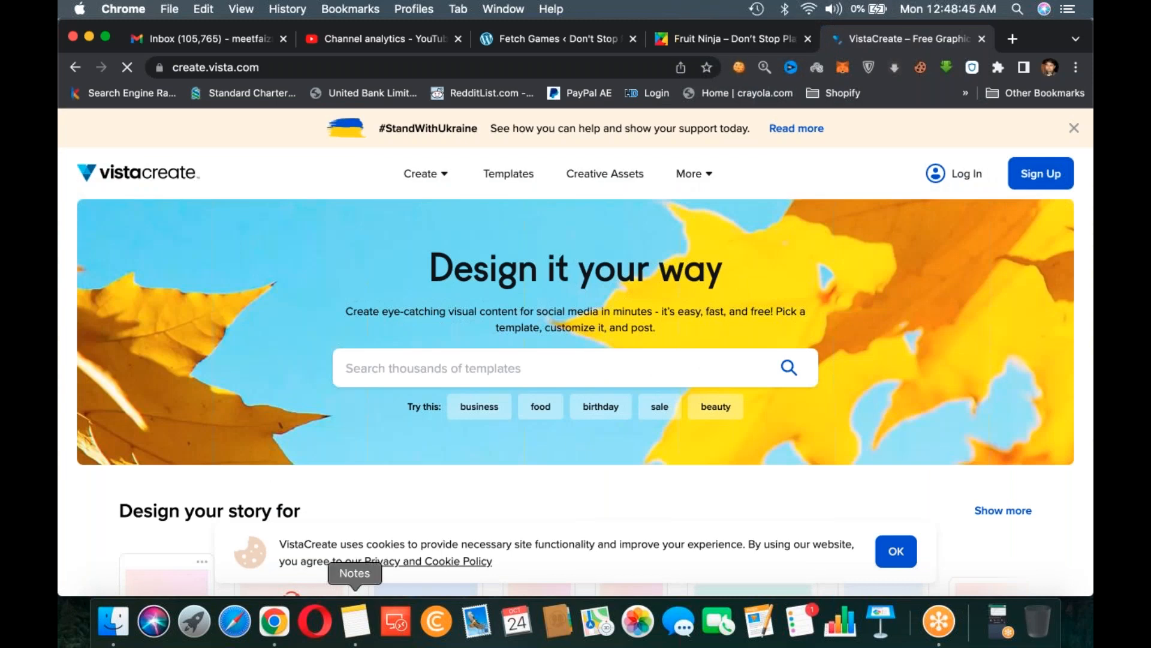
- Review the tasks in Notes alongside the Fetch Games page of the WordPress admin
left_click(355, 621)
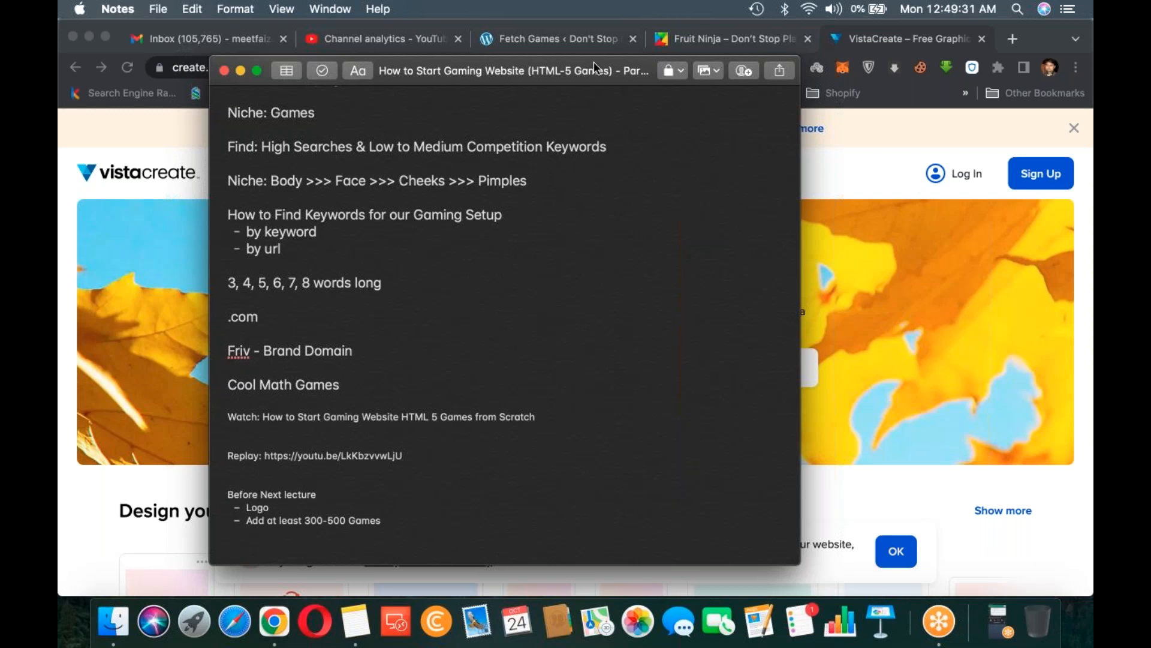
left_click(556, 43)
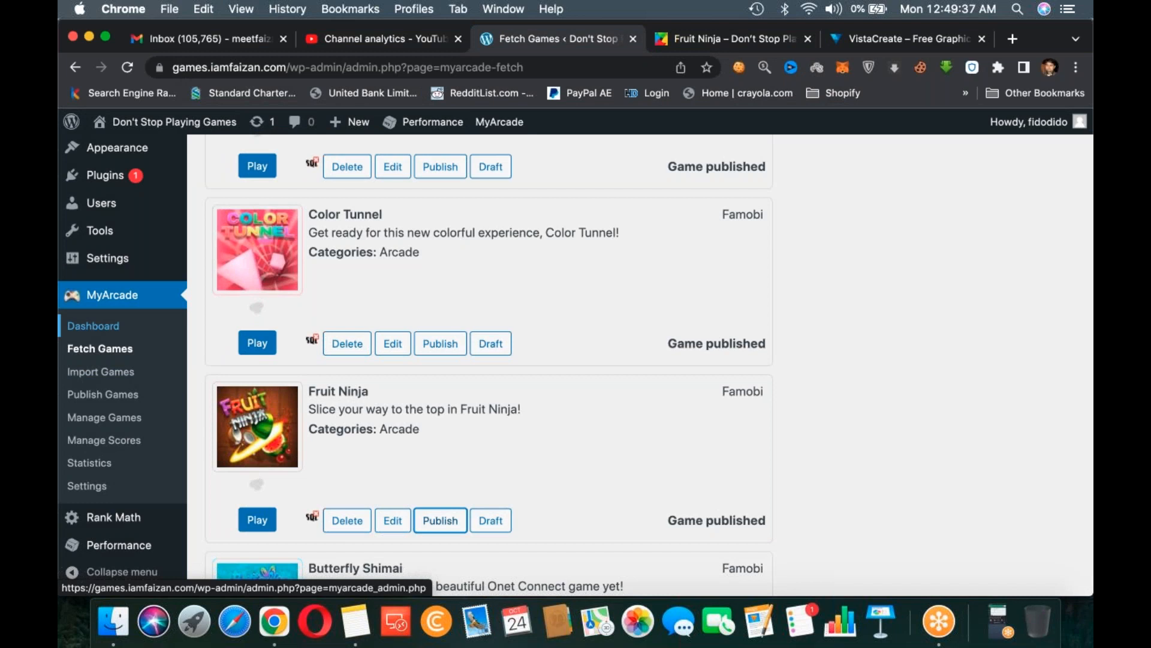
left_click(349, 622)
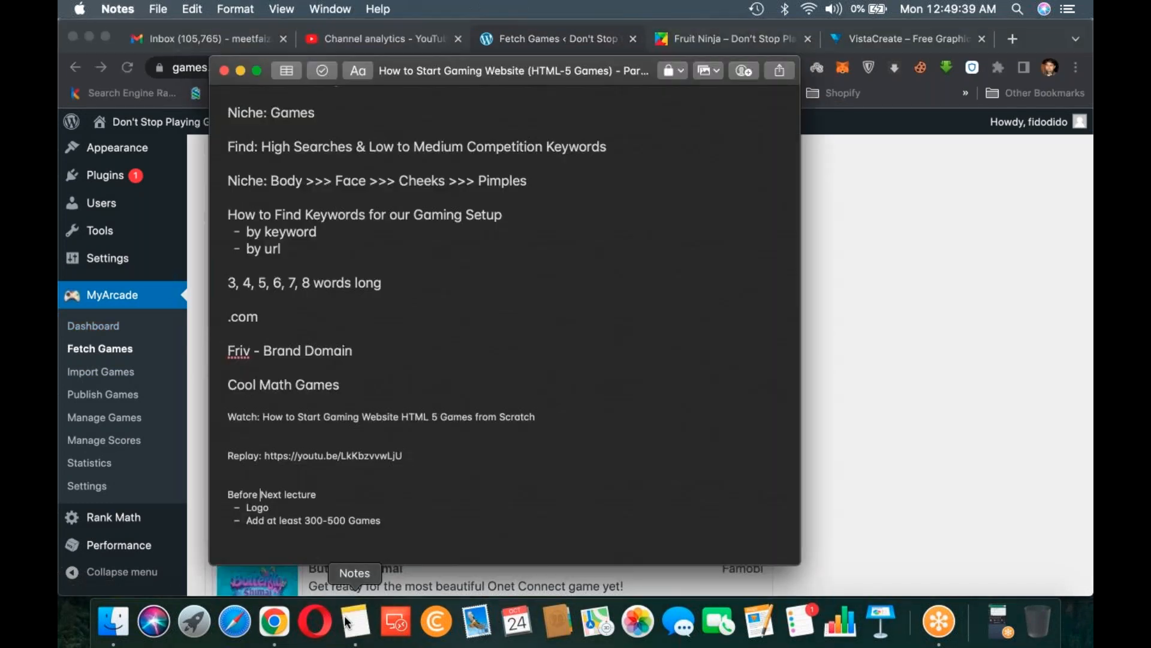